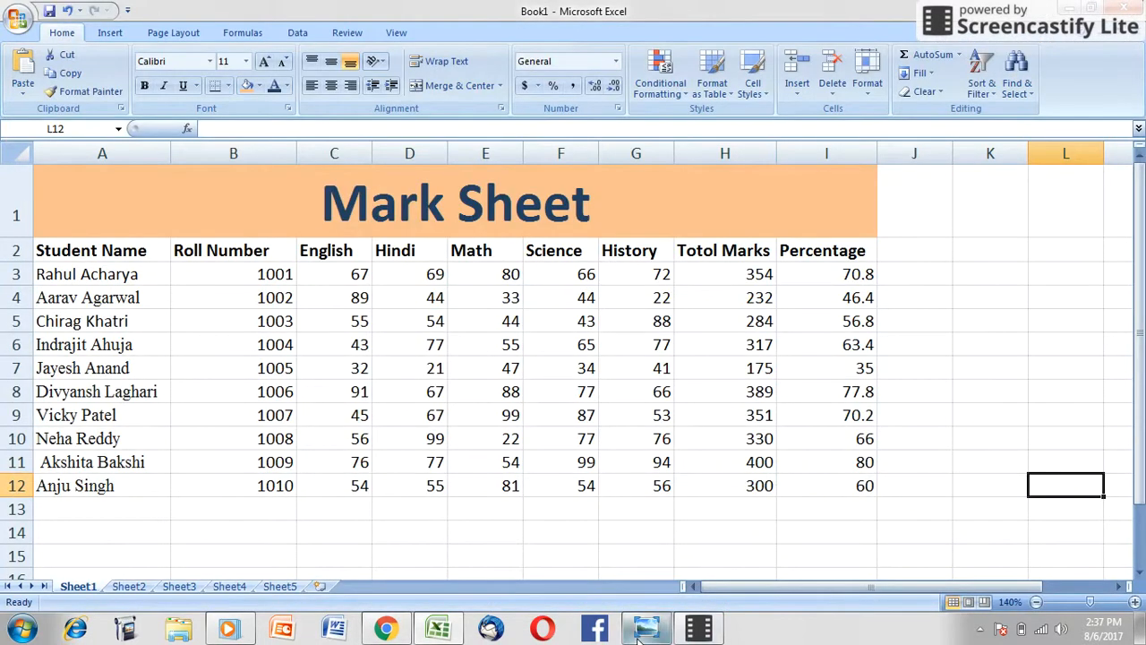
left_click(643, 629)
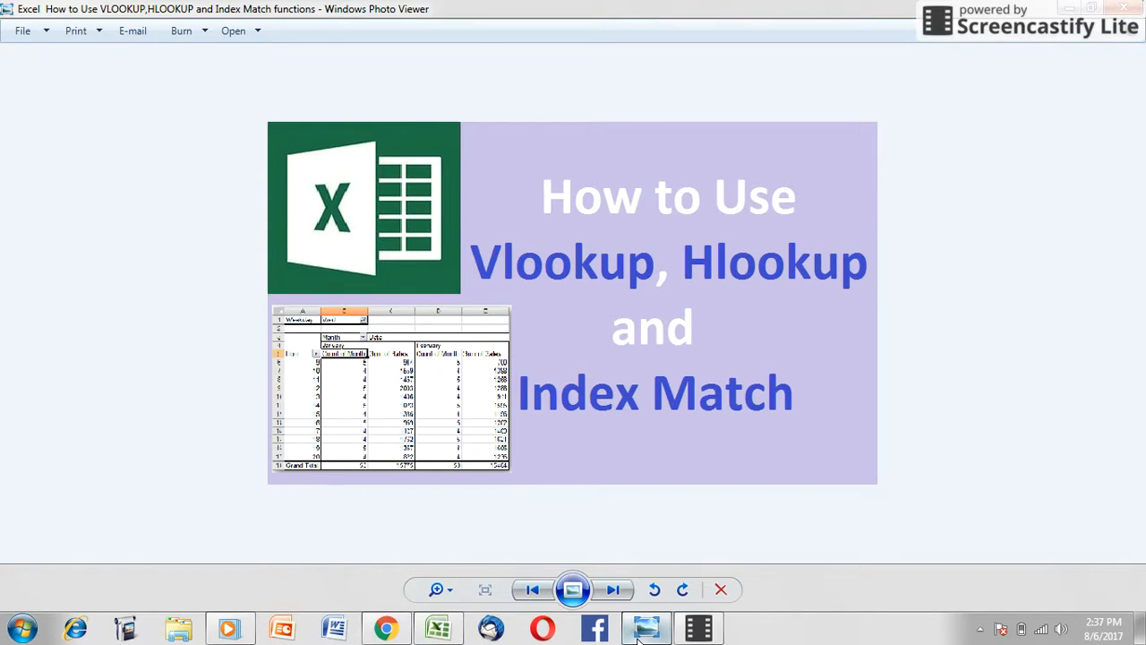
left_click(1122, 9)
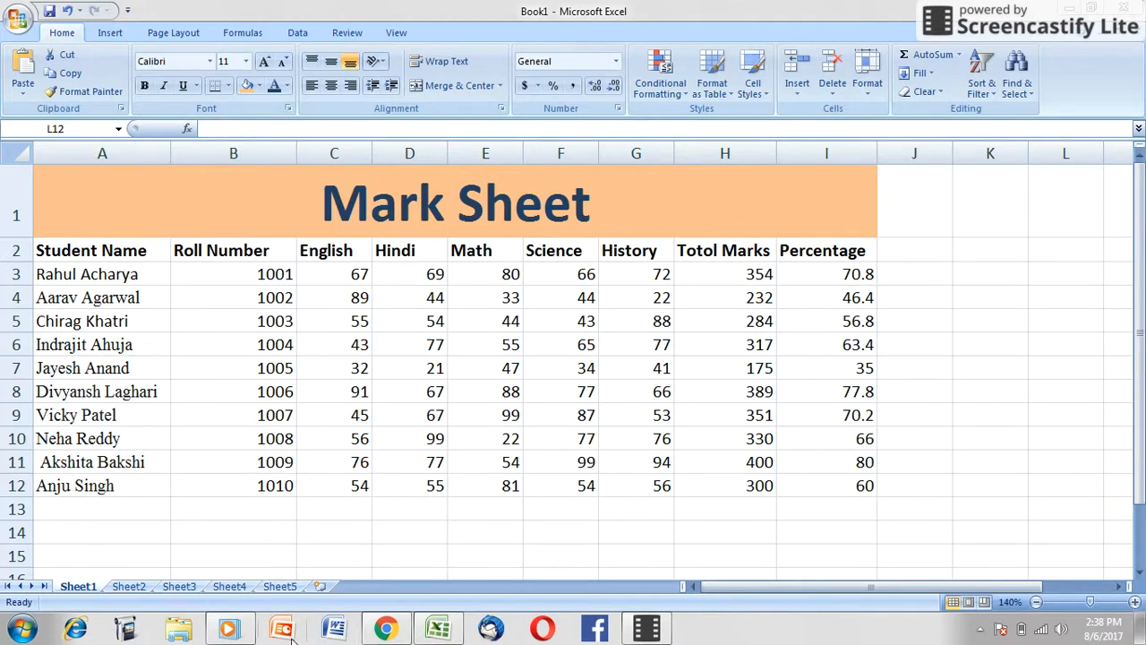
left_click(241, 630)
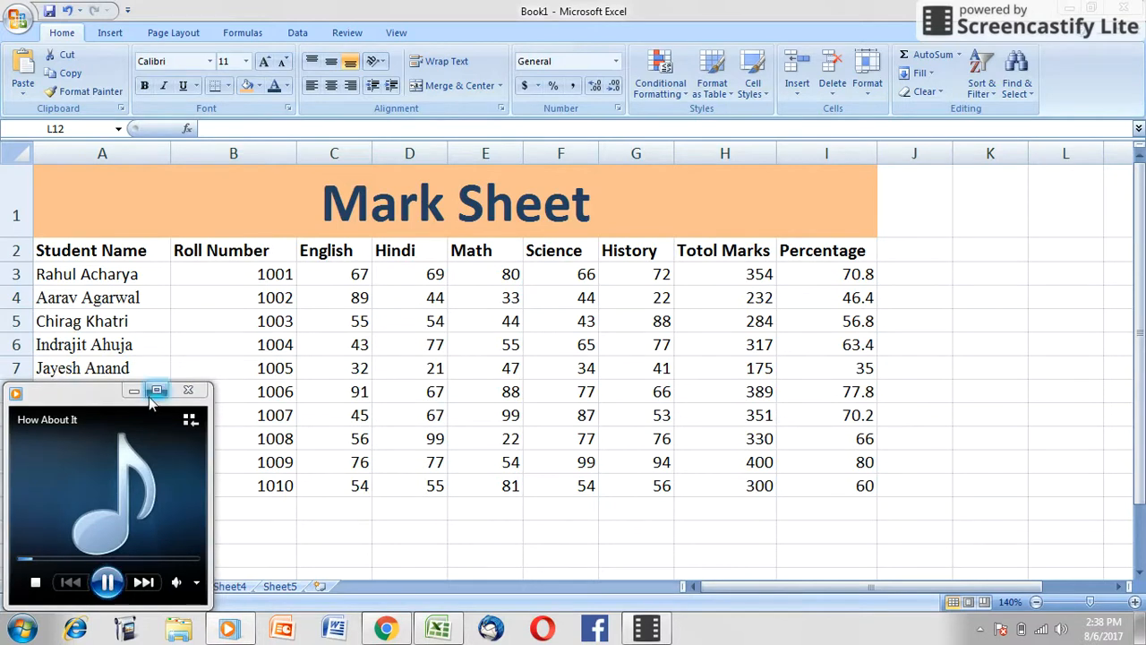
left_click(135, 391)
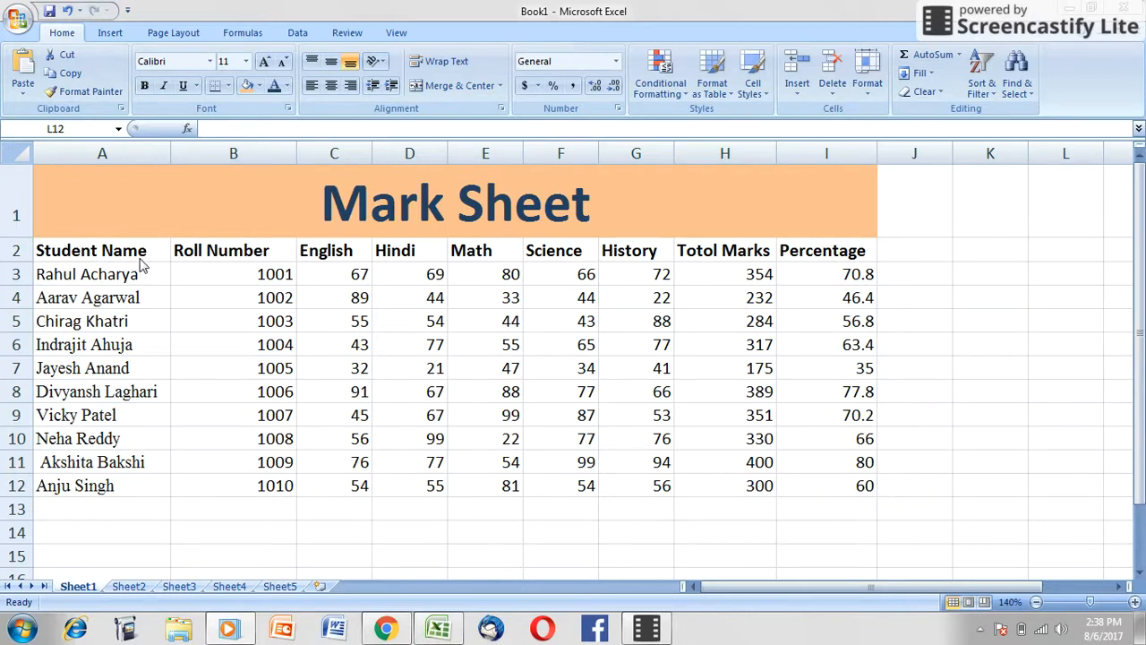
left_click(123, 153)
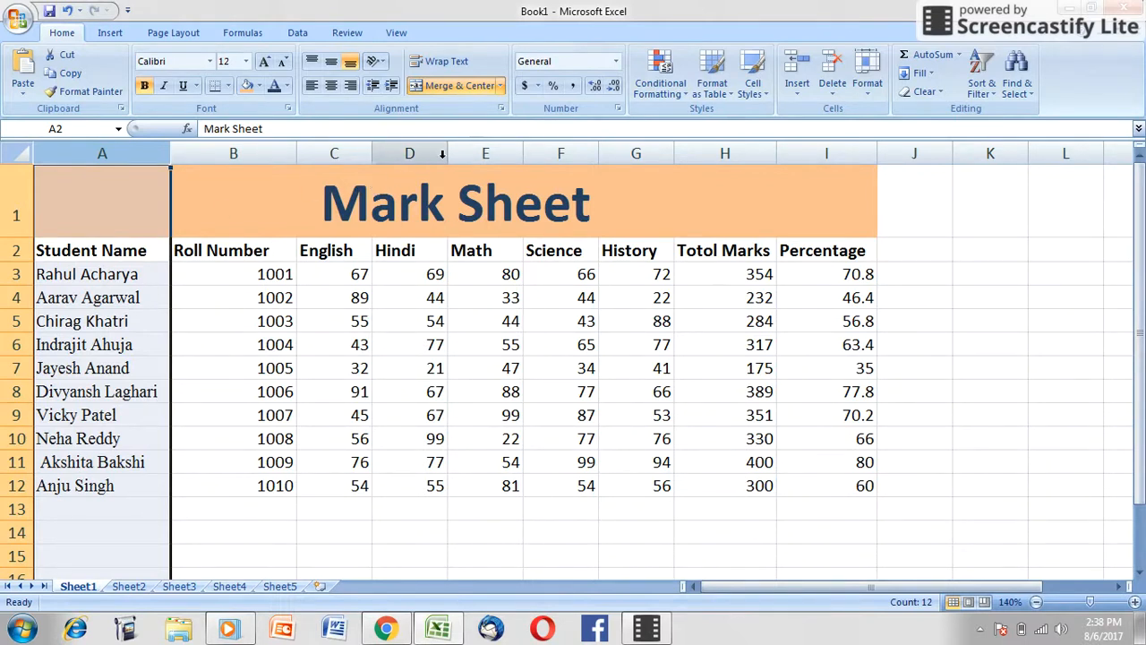
left_click(409, 154)
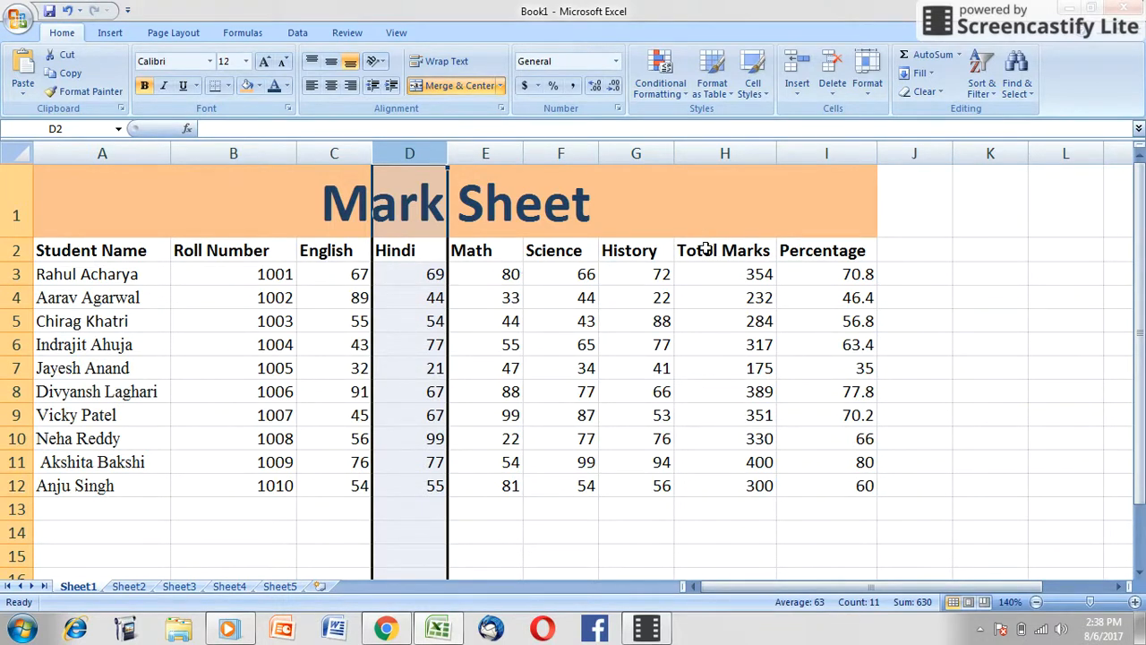
Step: Copy the Totol Marks column H2:H12 from Sheet1 and paste it as values into Sheet3 starting at A1
left_click_drag(707, 250, 725, 477)
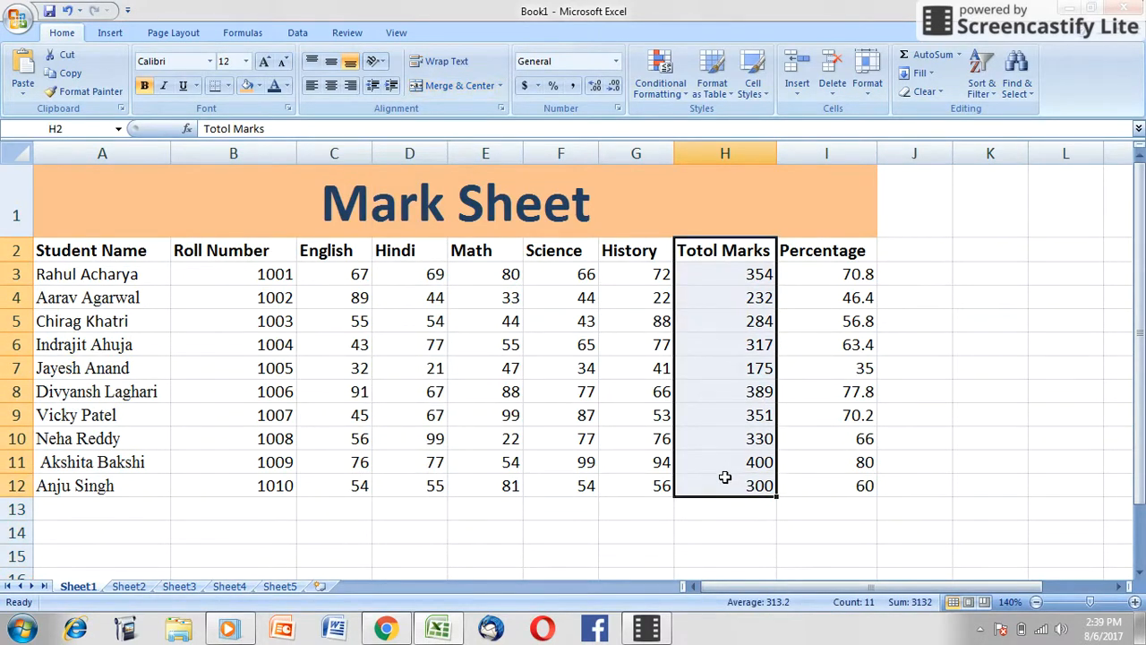
key("ctrl+c")
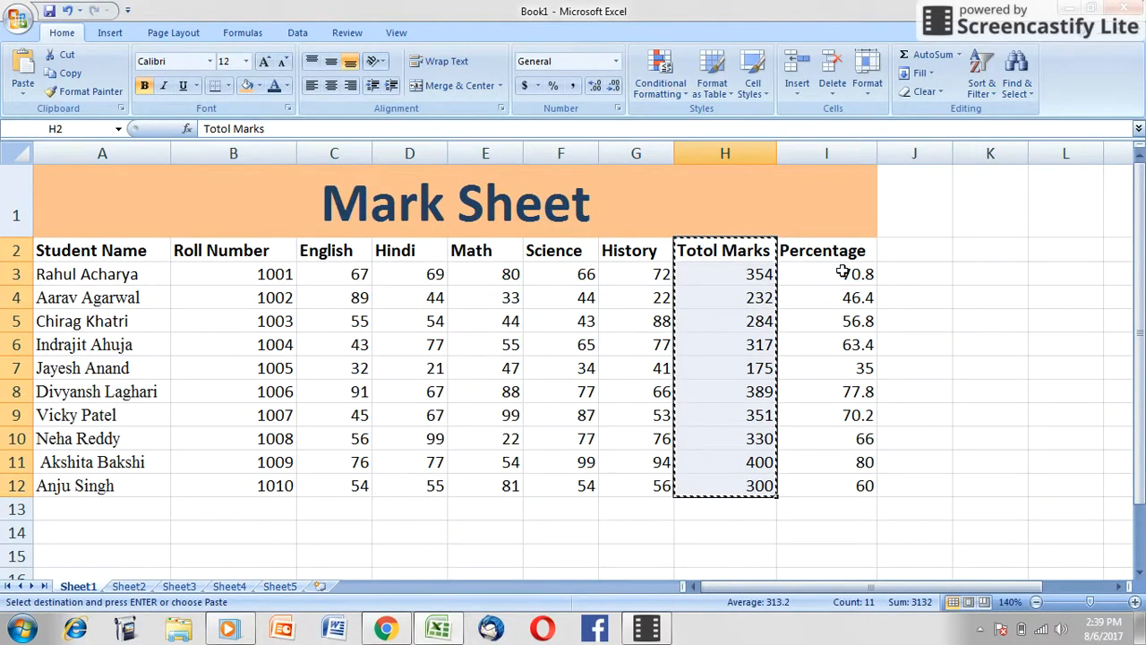
left_click(182, 586)
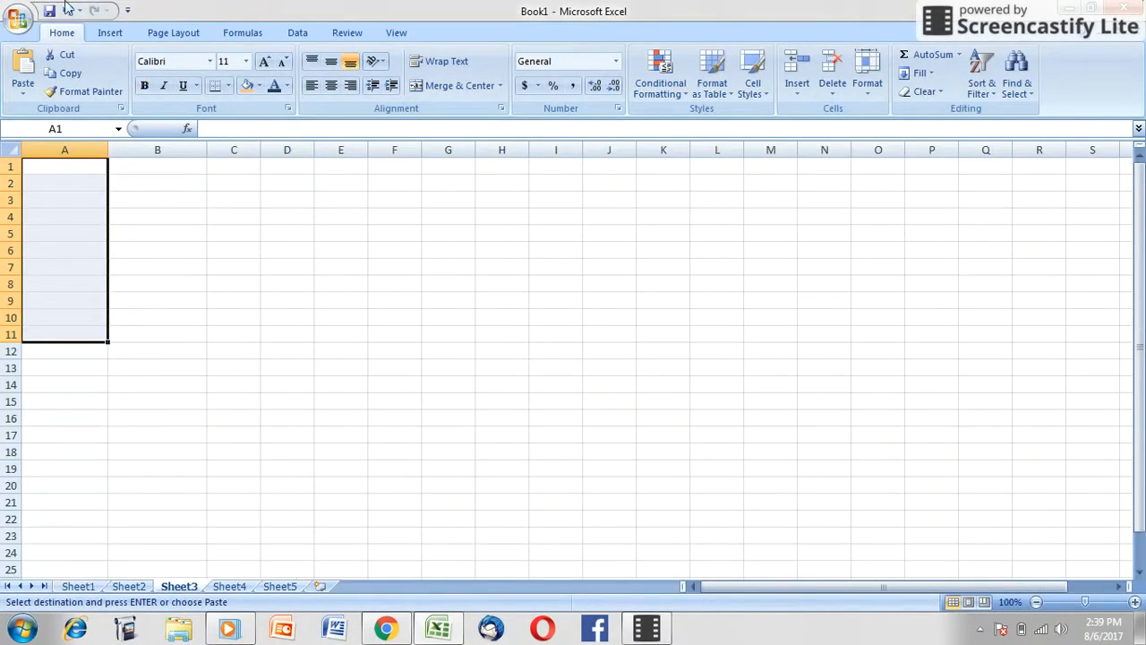
left_click(24, 91)
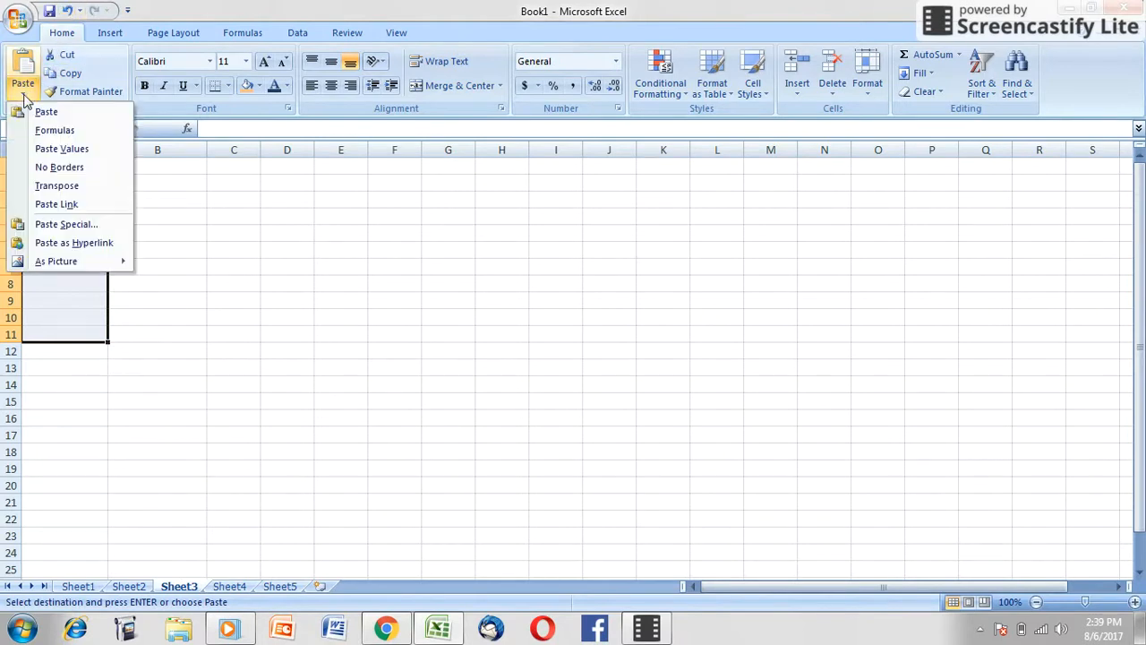
left_click(65, 148)
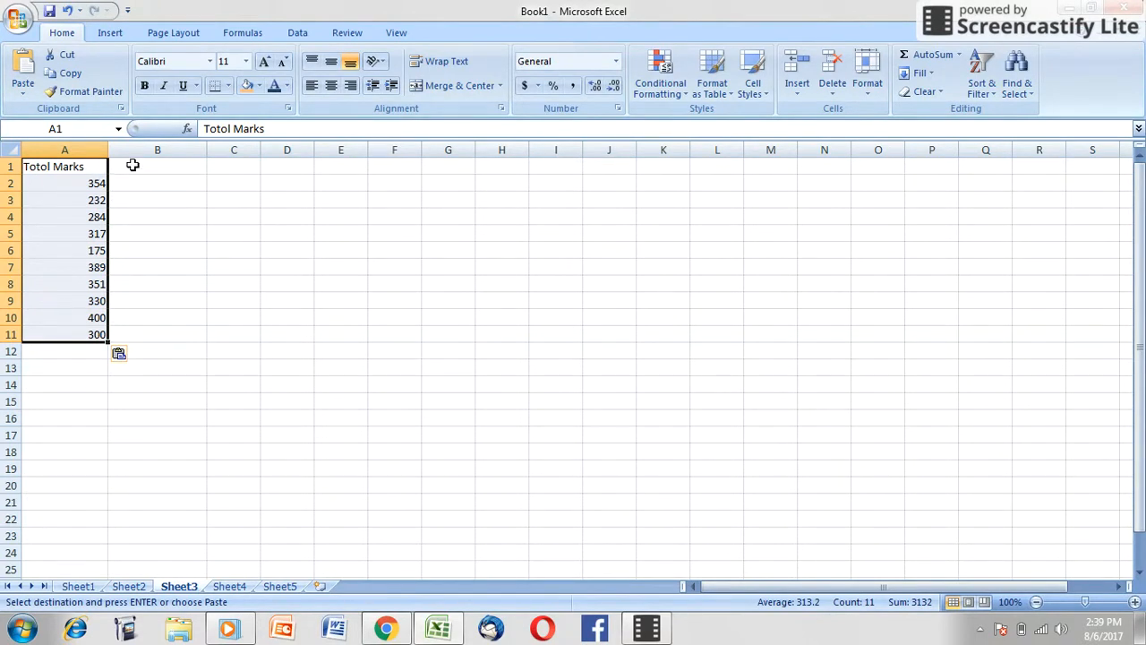
Step: Start an INDEX formula in cell B1 of Sheet3, using cell A2 of Sheet1 as its array
left_click(137, 168)
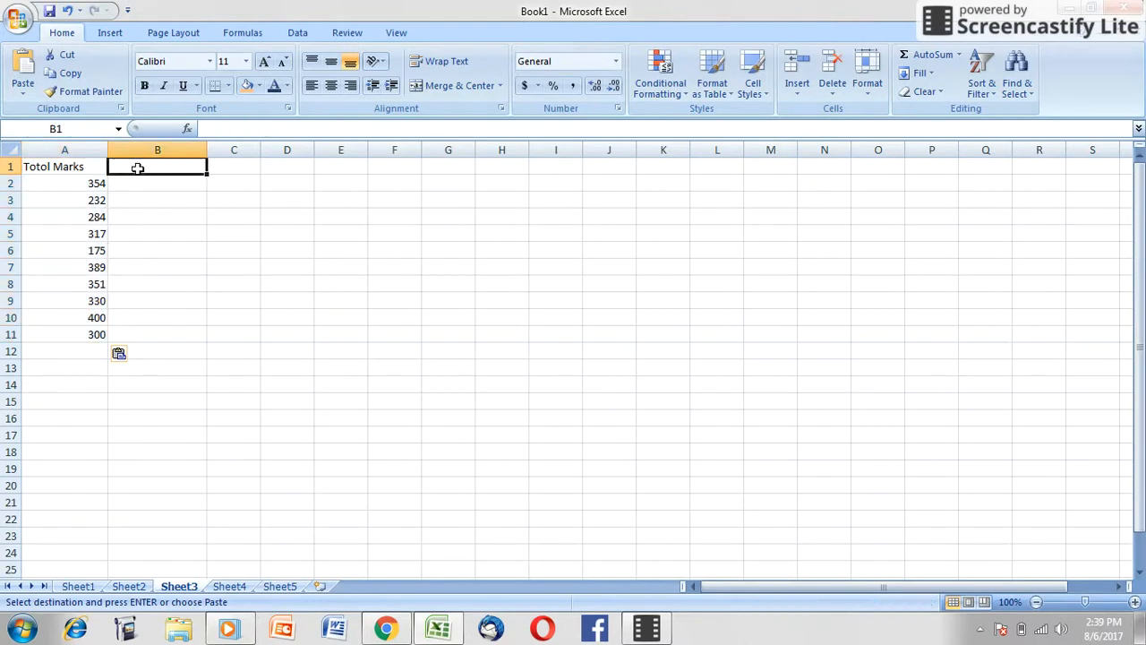
left_click(88, 589)
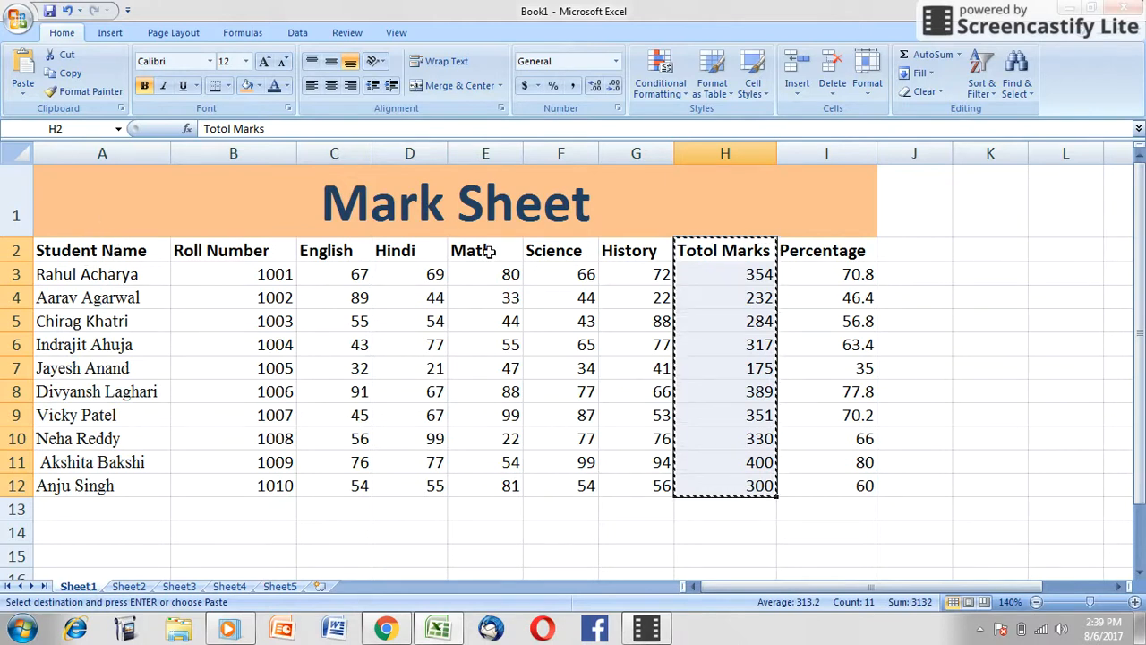
left_click(180, 587)
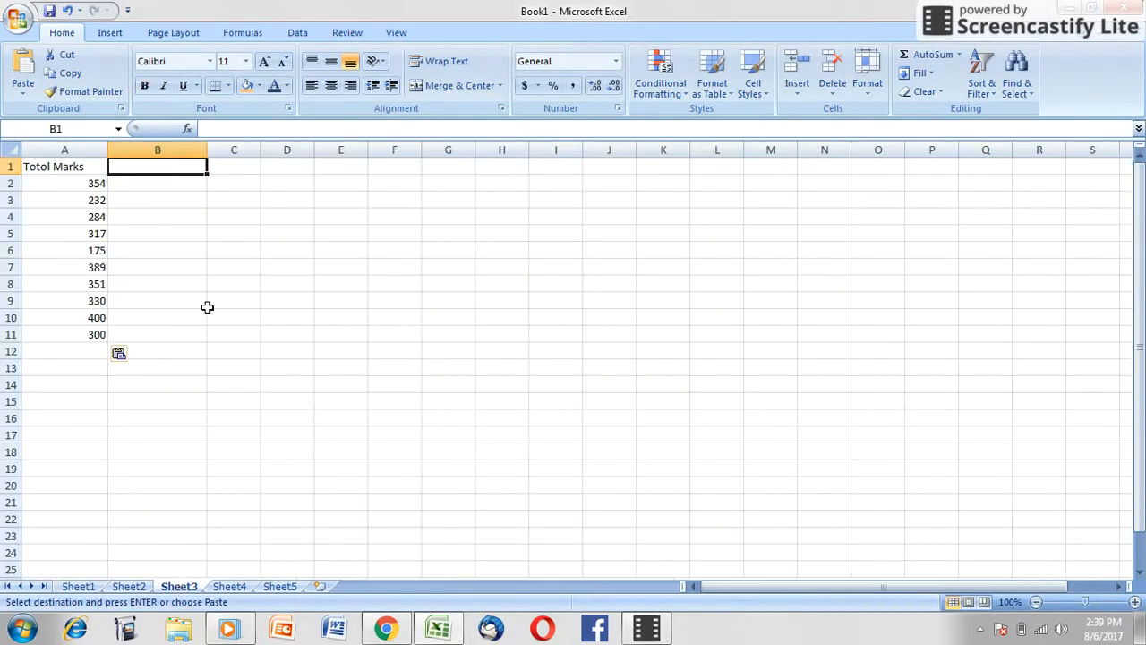
double_click(175, 166)
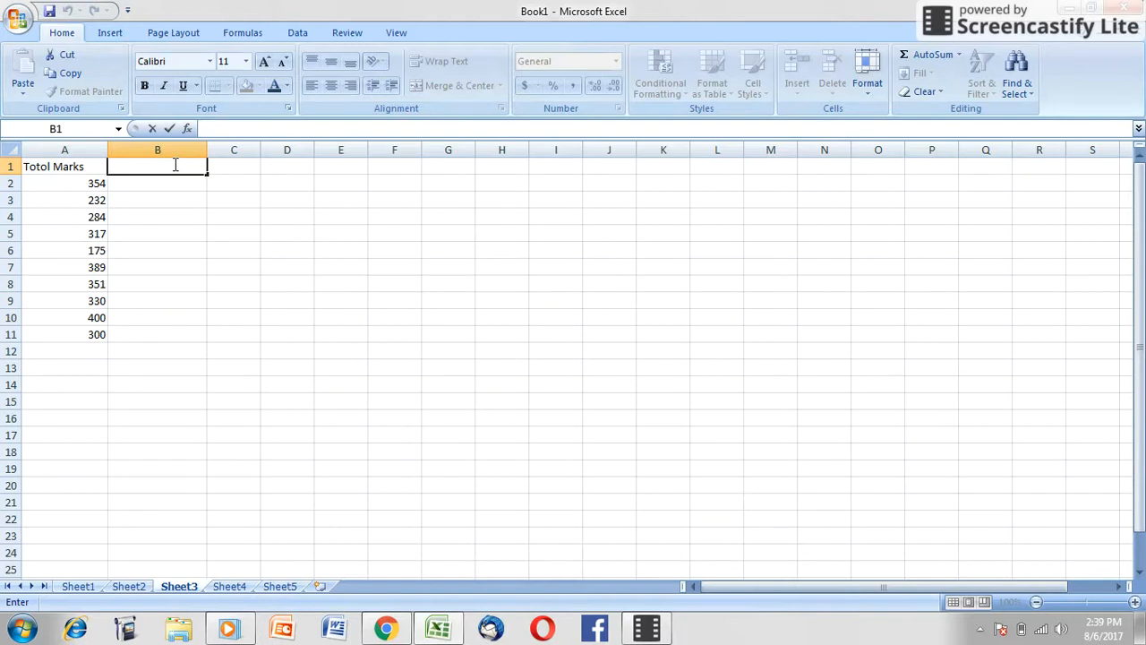
type("=")
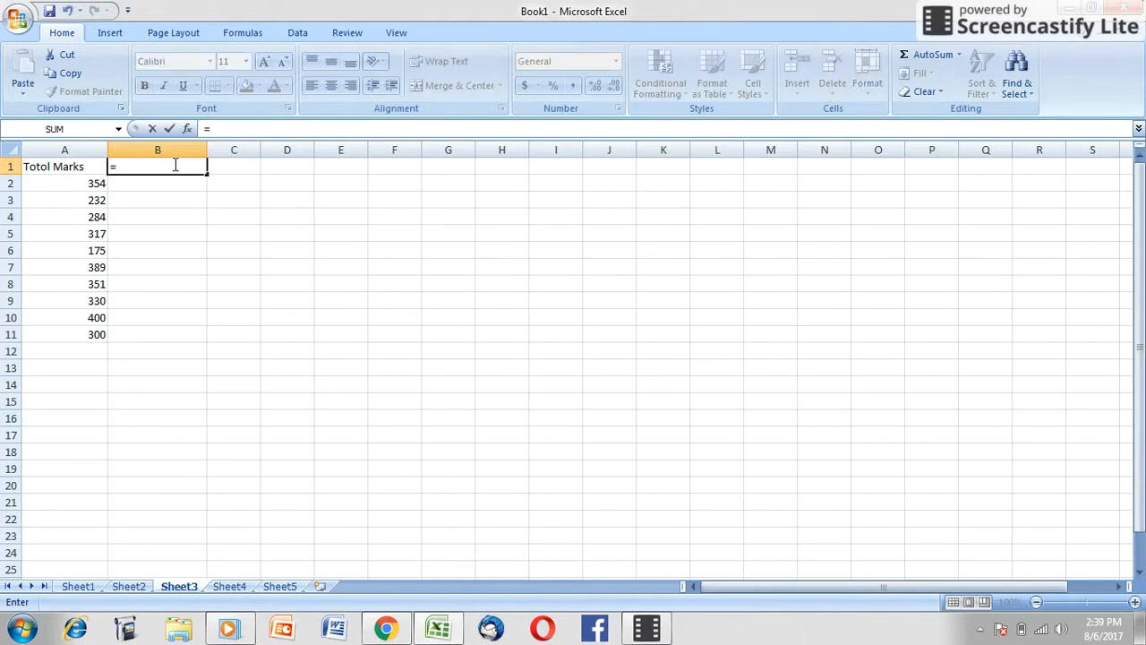
type("in")
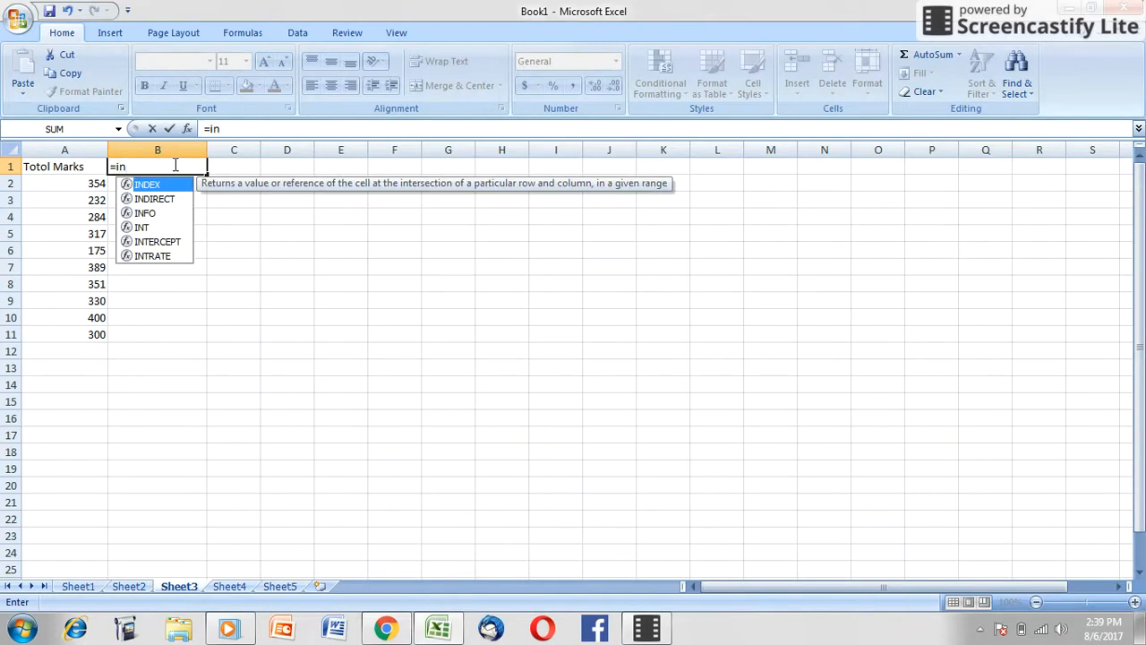
key("Tab")
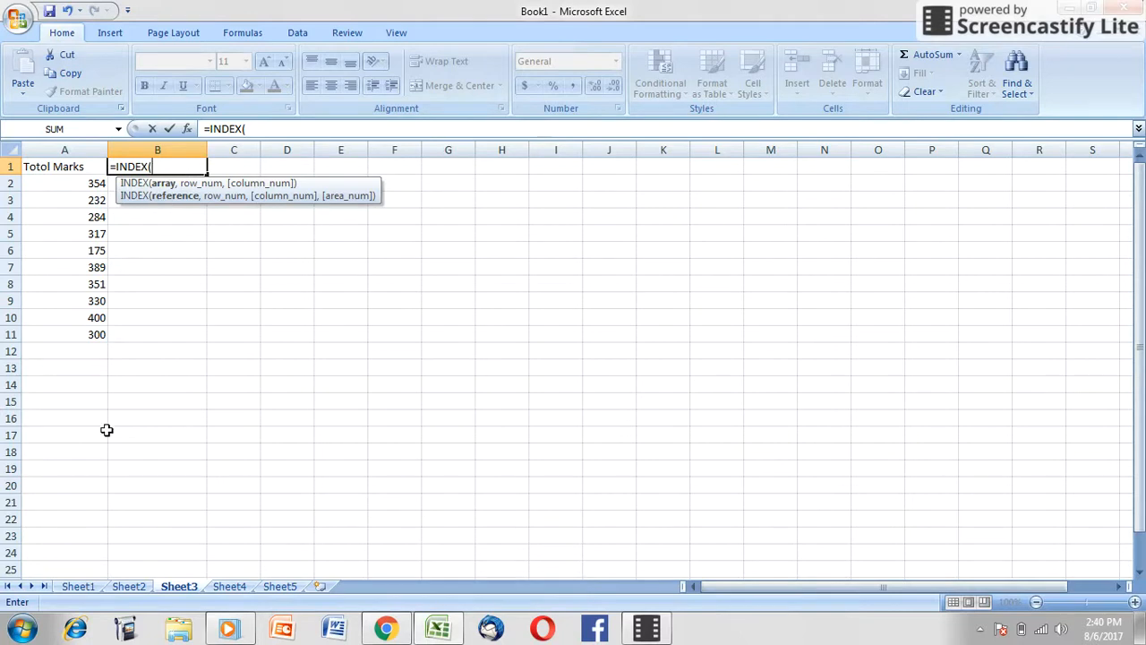
left_click(85, 587)
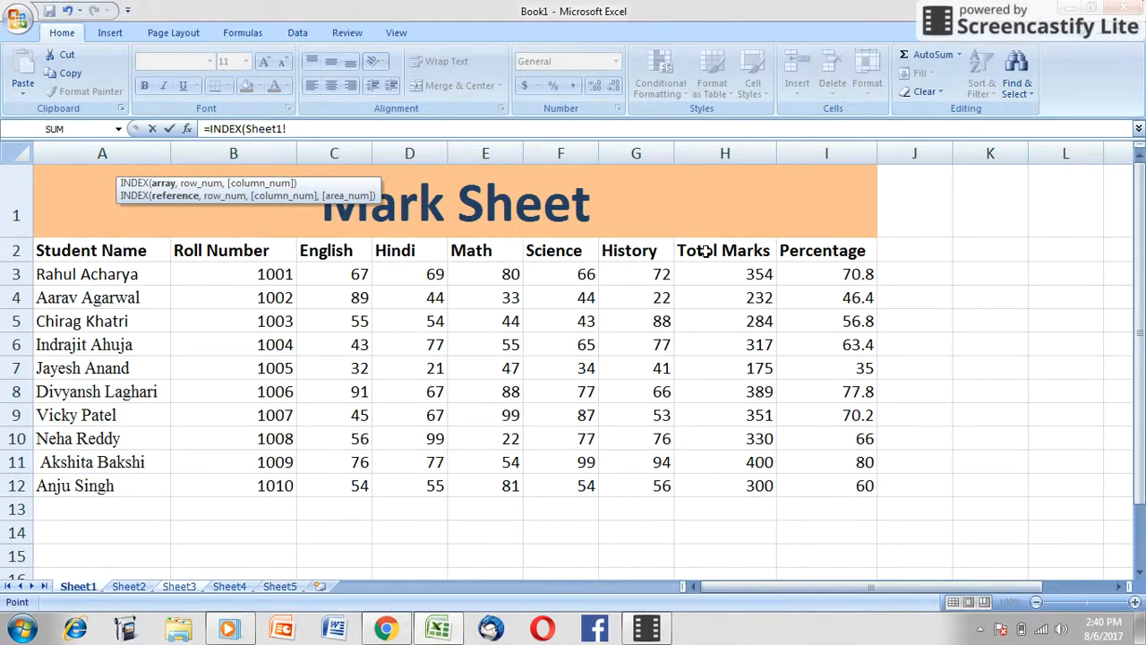
left_click(129, 251)
type(",")
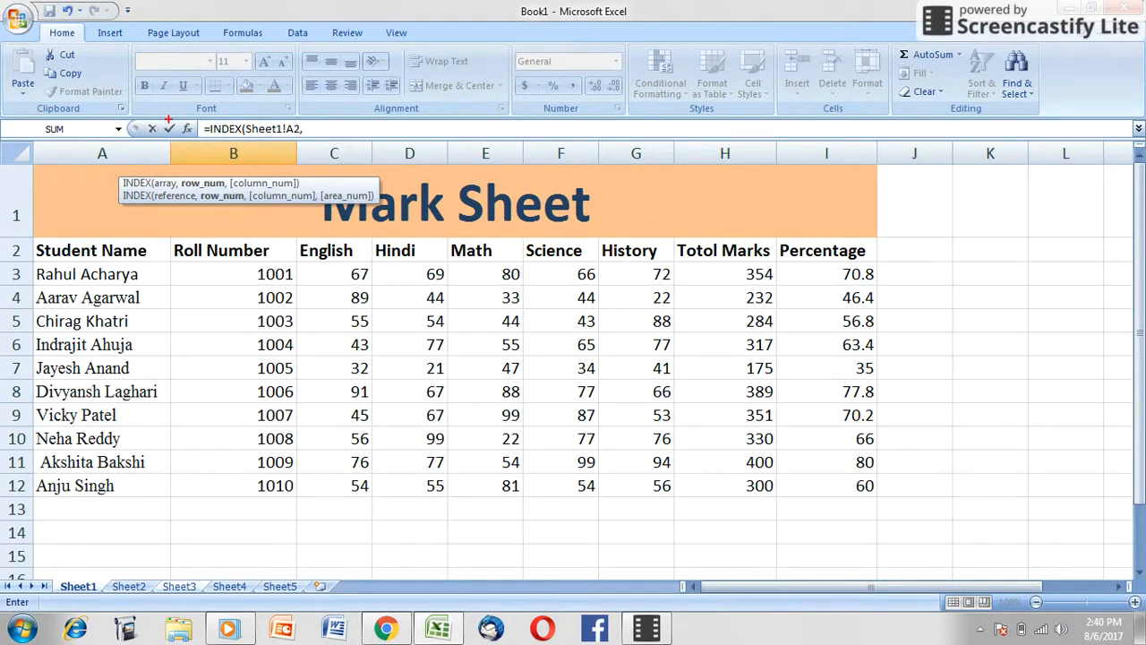
Step: Nest a MATCH function as the INDEX row number, with cell A1 of Sheet3 as its lookup value
left_click_drag(204, 109, 564, 146)
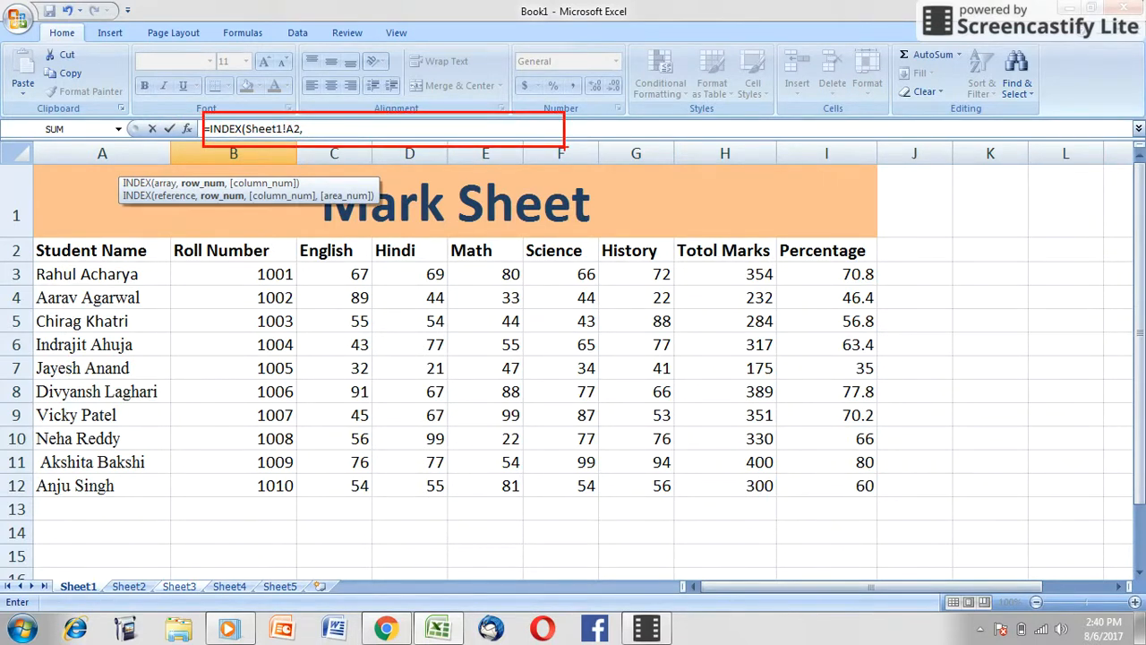
left_click(316, 130)
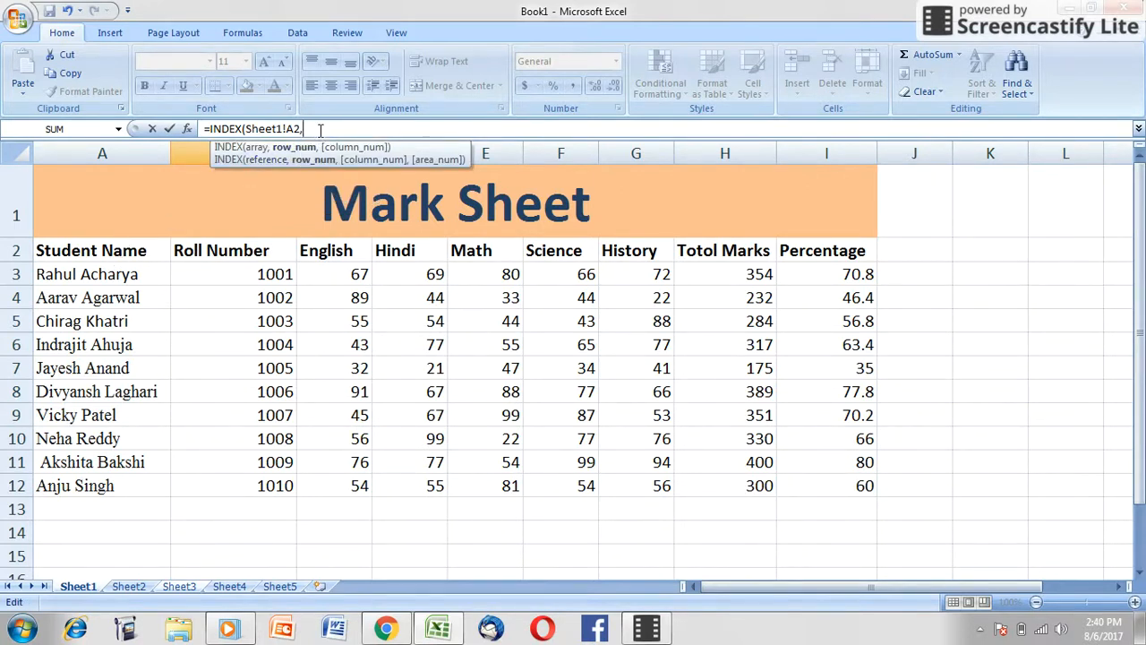
type("ma")
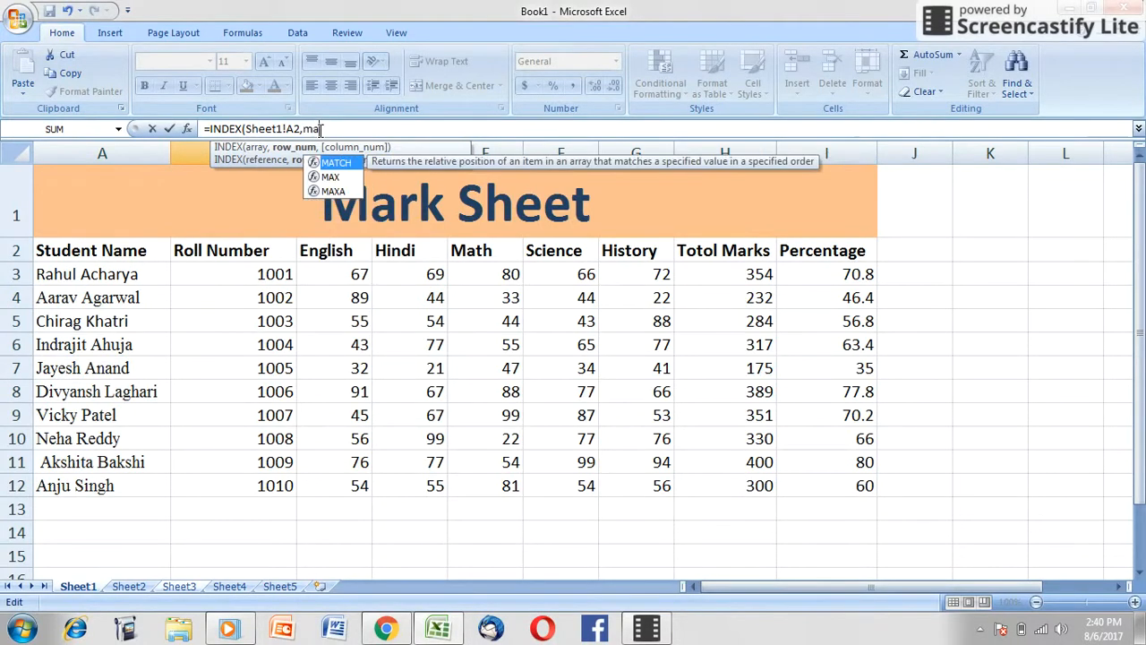
type("tch")
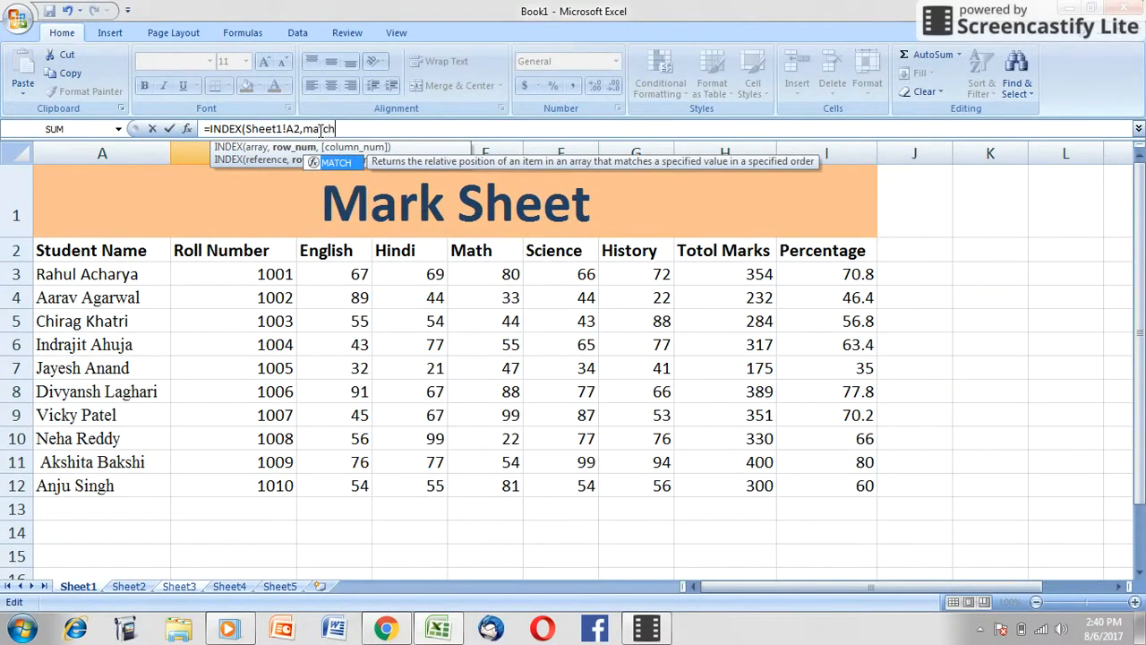
key("Tab")
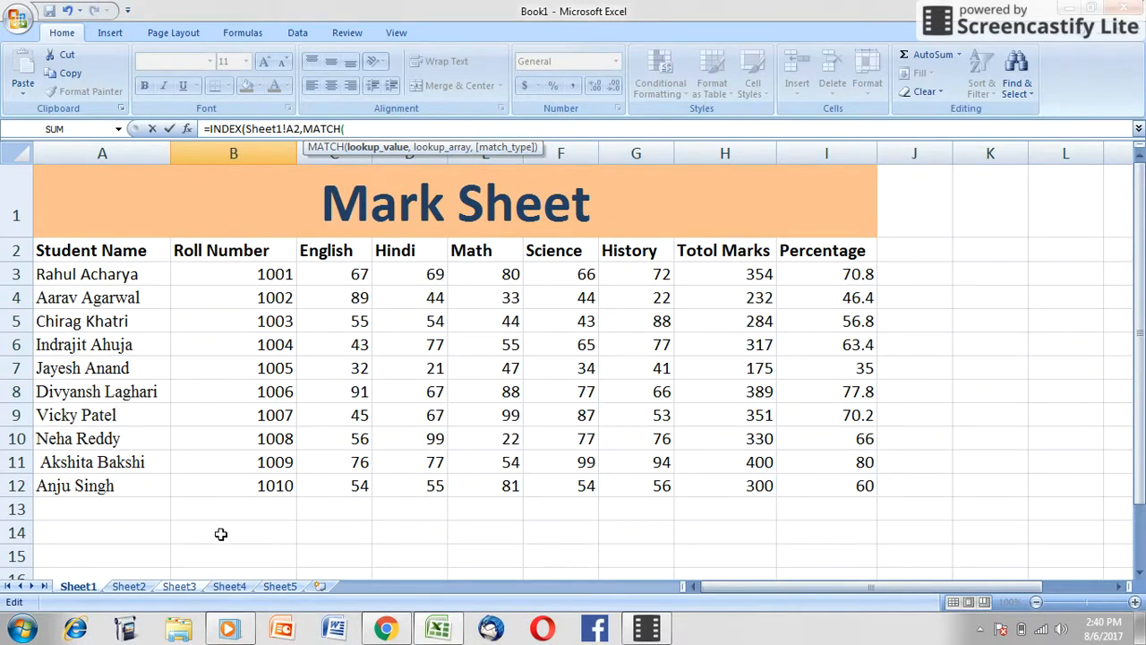
left_click(183, 587)
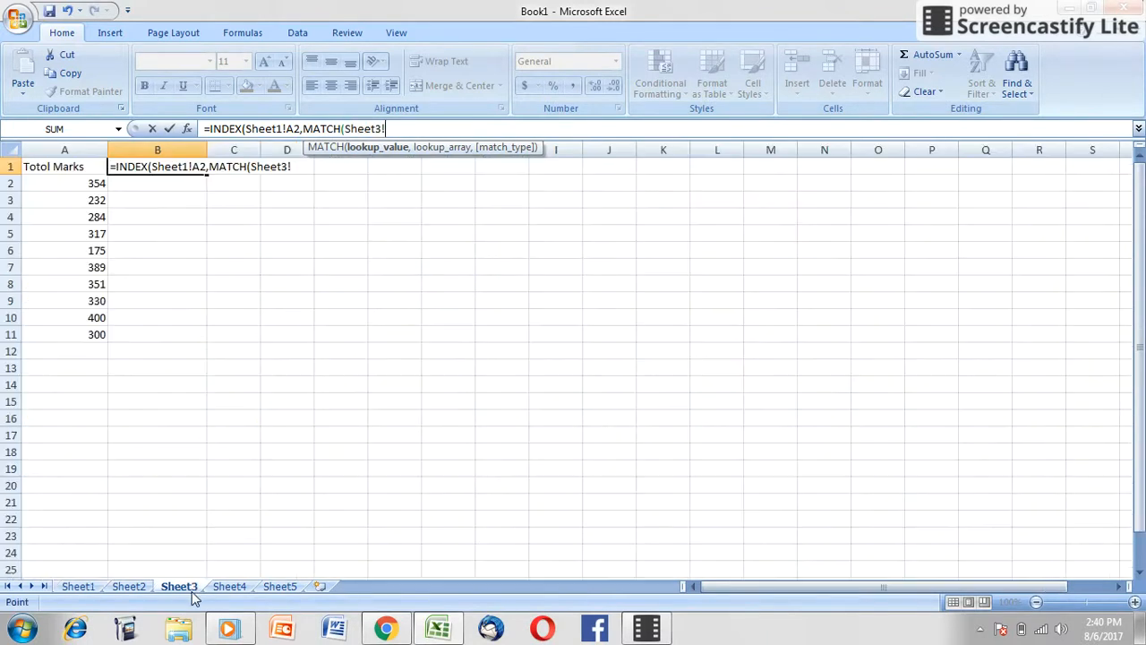
left_click(82, 168)
type(",")
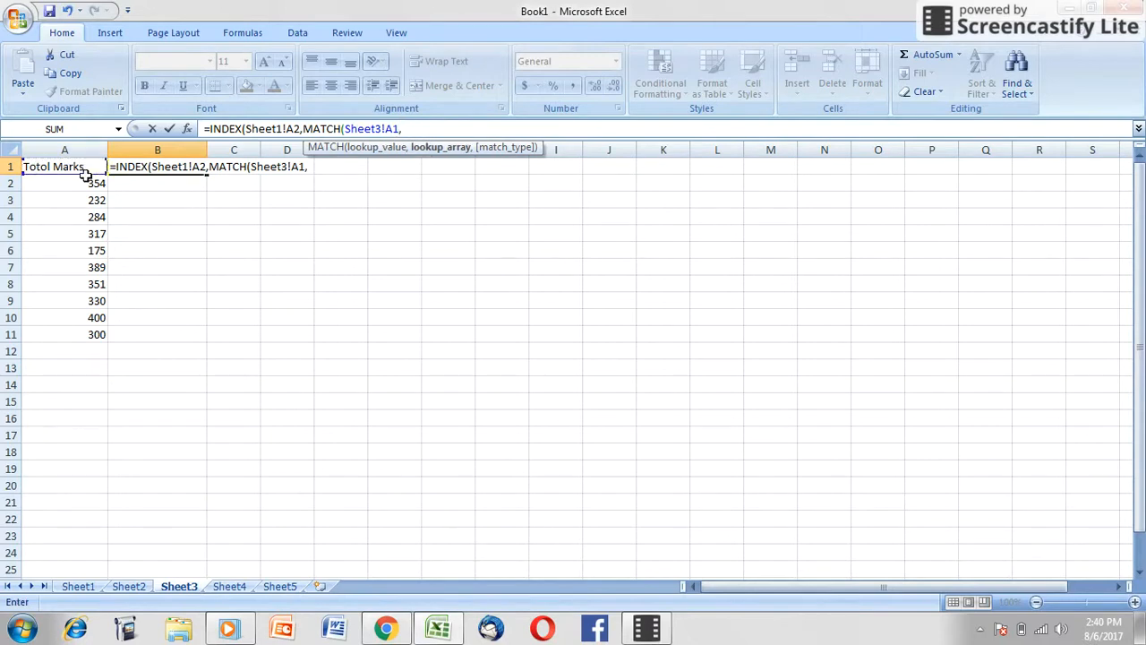
Step: Set the MATCH lookup array to Sheet1 H2:H12 with match type 0 (exact match), and finish entering the formula
left_click(93, 591)
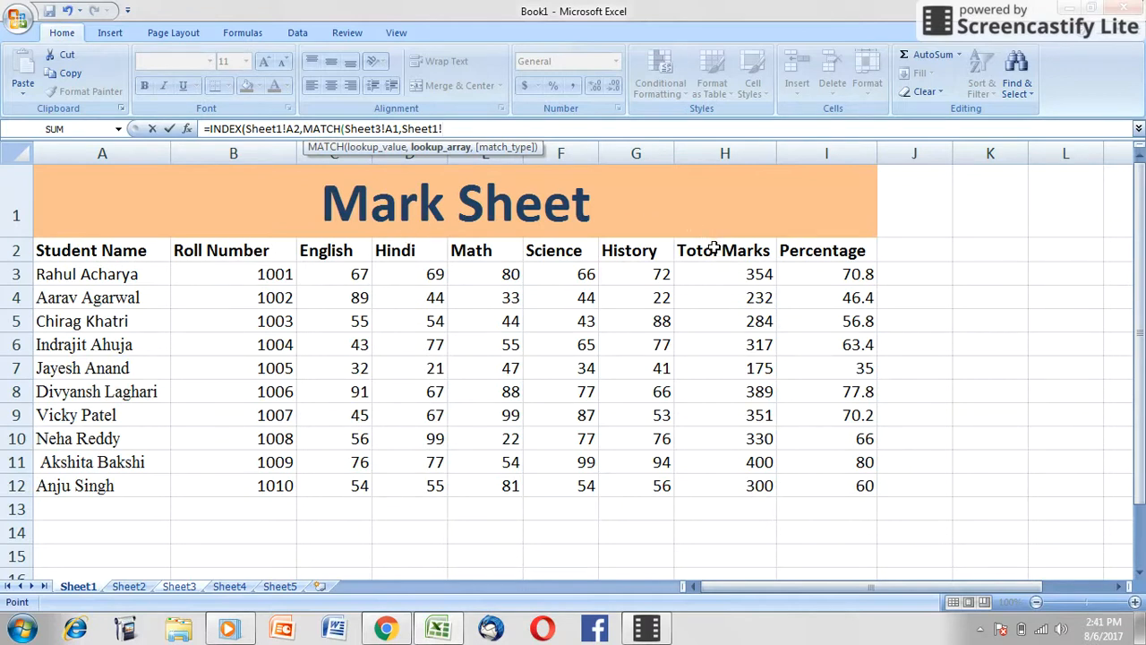
left_click_drag(713, 248, 729, 484)
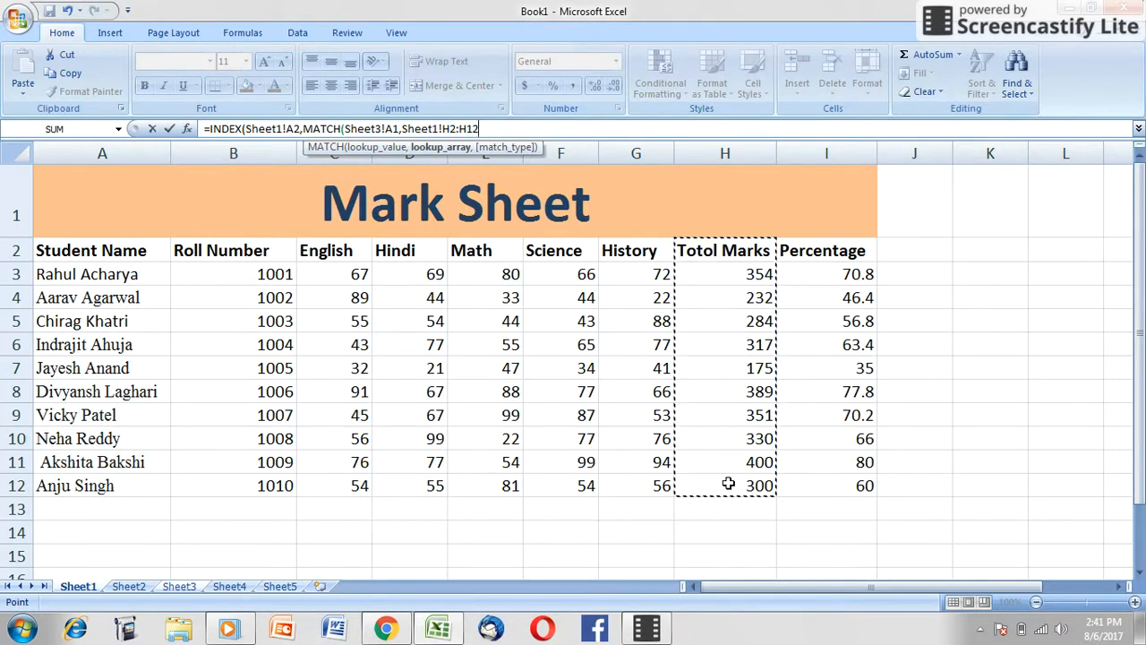
type(",0")
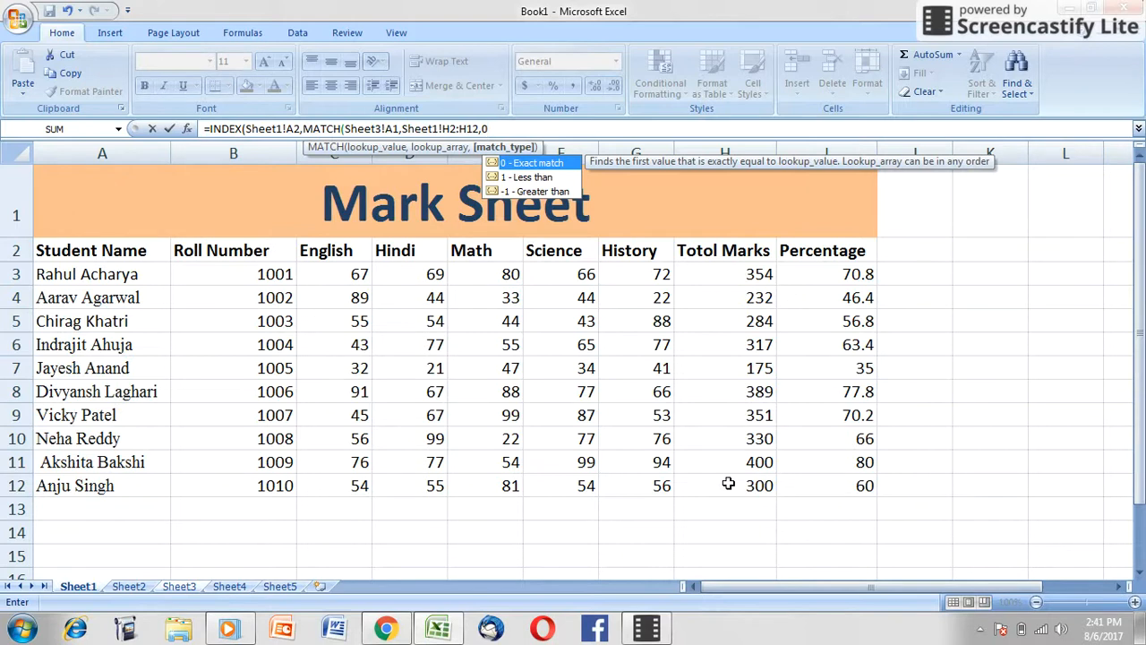
type("))")
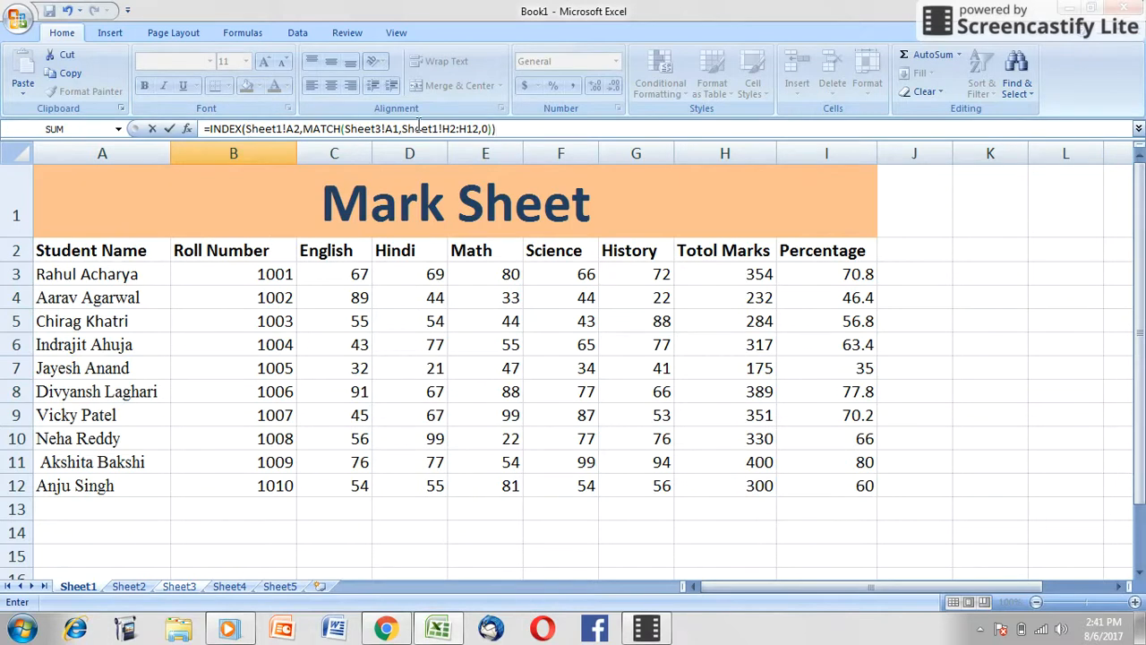
key("Escape")
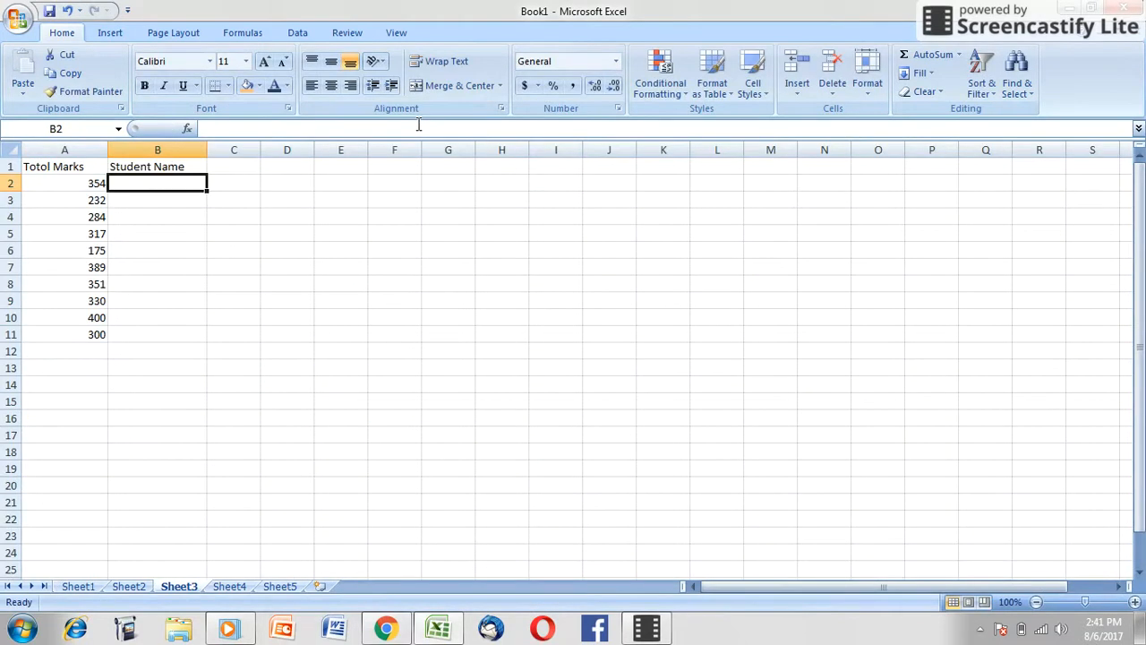
Step: Fill the INDEX MATCH formula from B1 down to B11 on Sheet3
left_click(181, 167)
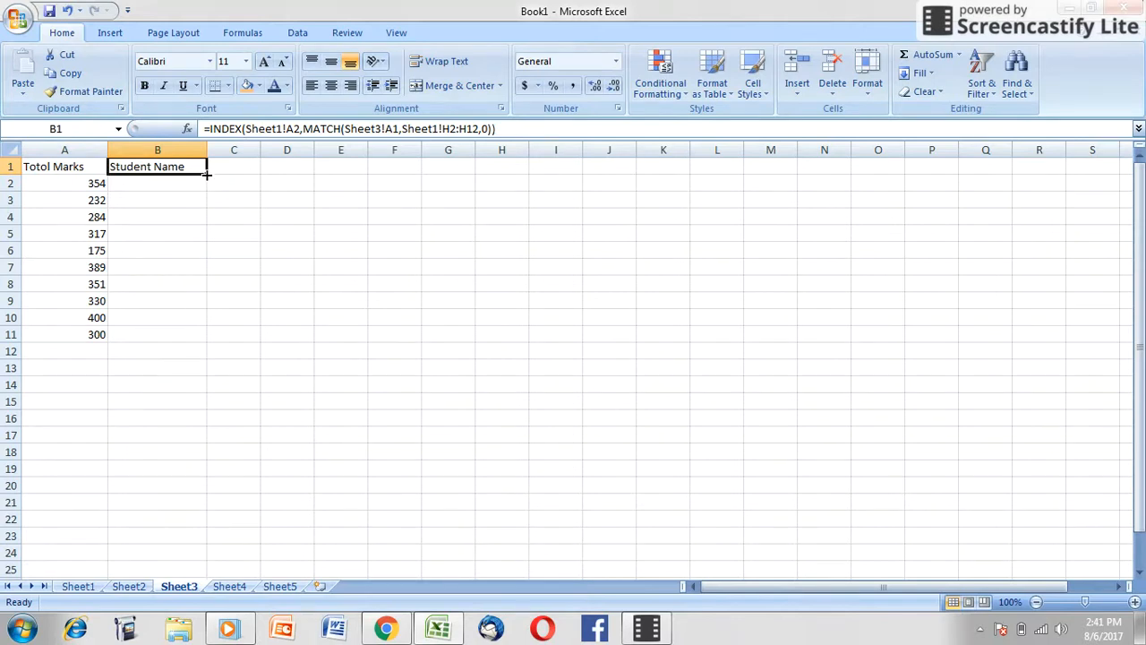
left_click_drag(206, 176, 198, 336)
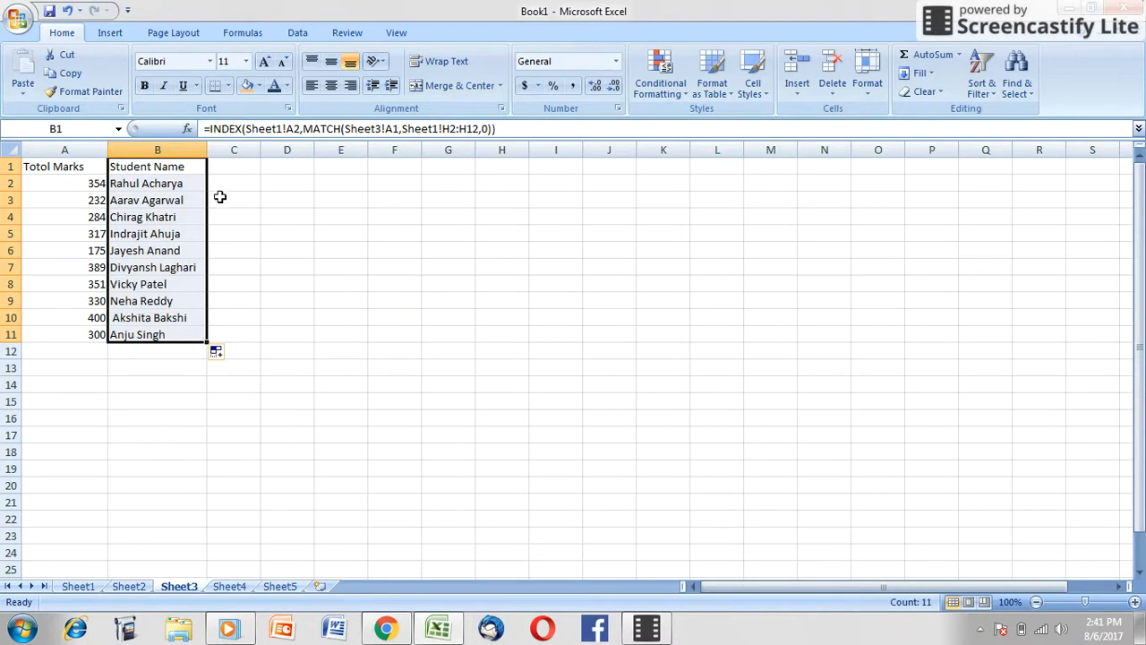
left_click(246, 211)
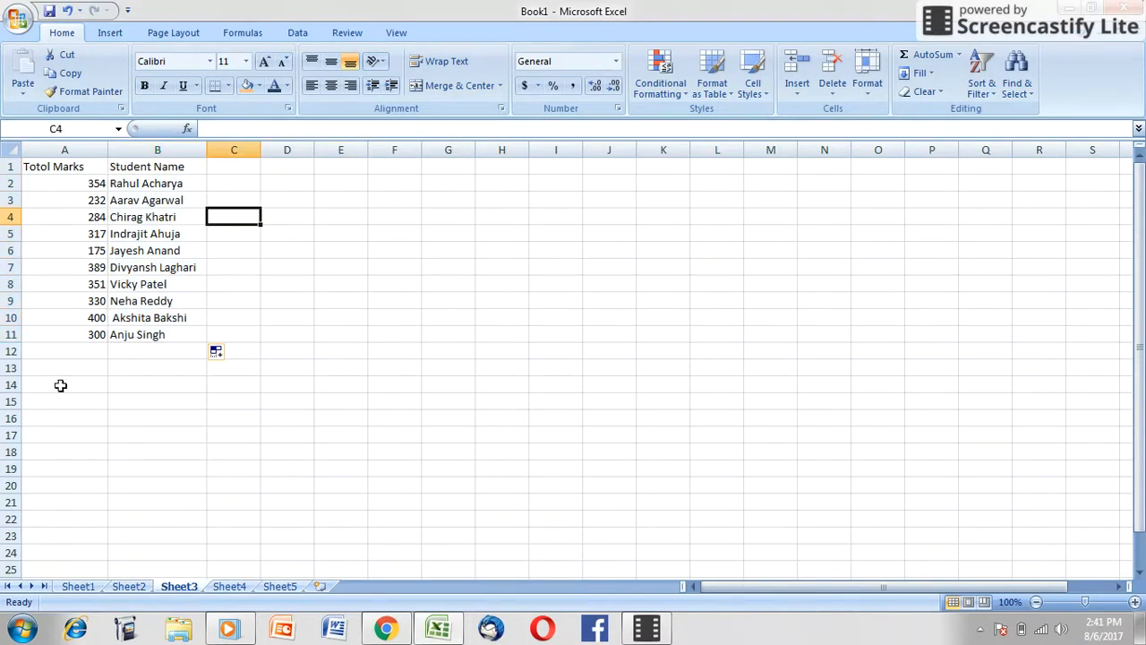
Step: Clear the total marks and student names from cells A1:B11 on Sheet3
left_click(92, 592)
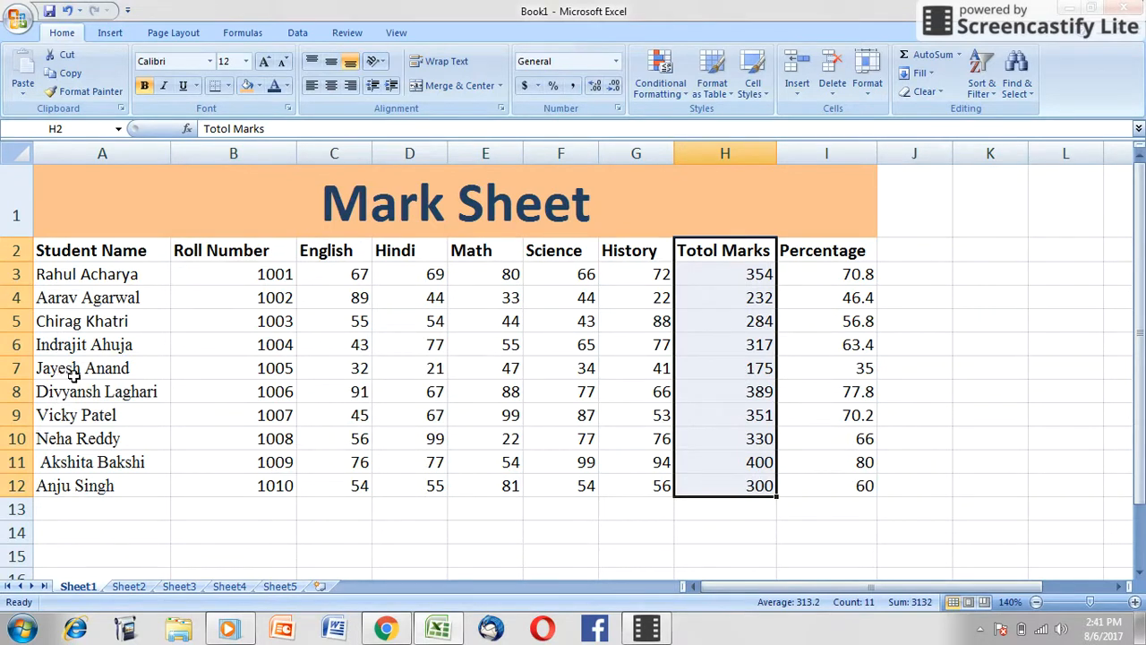
left_click(183, 587)
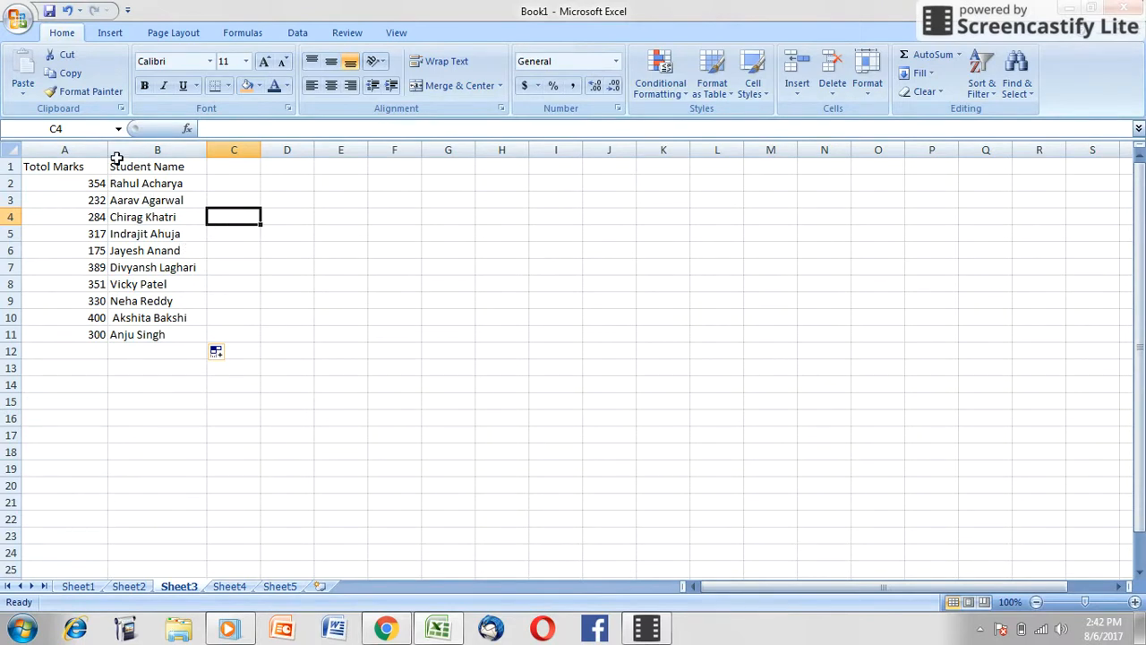
left_click_drag(90, 167, 183, 334)
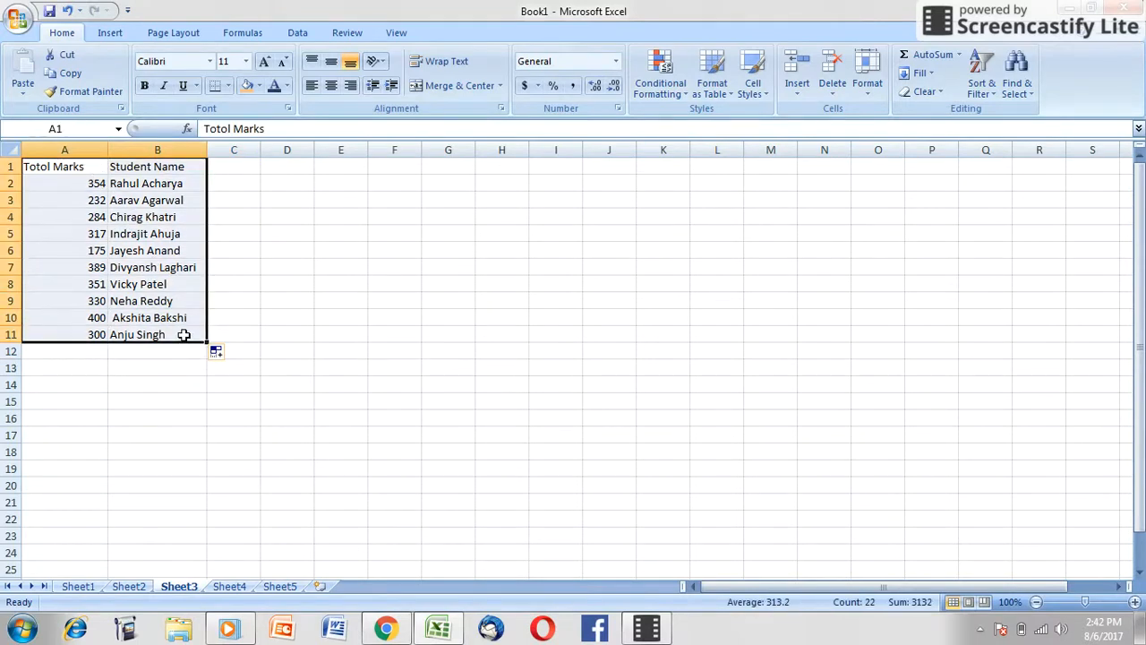
key("Delete")
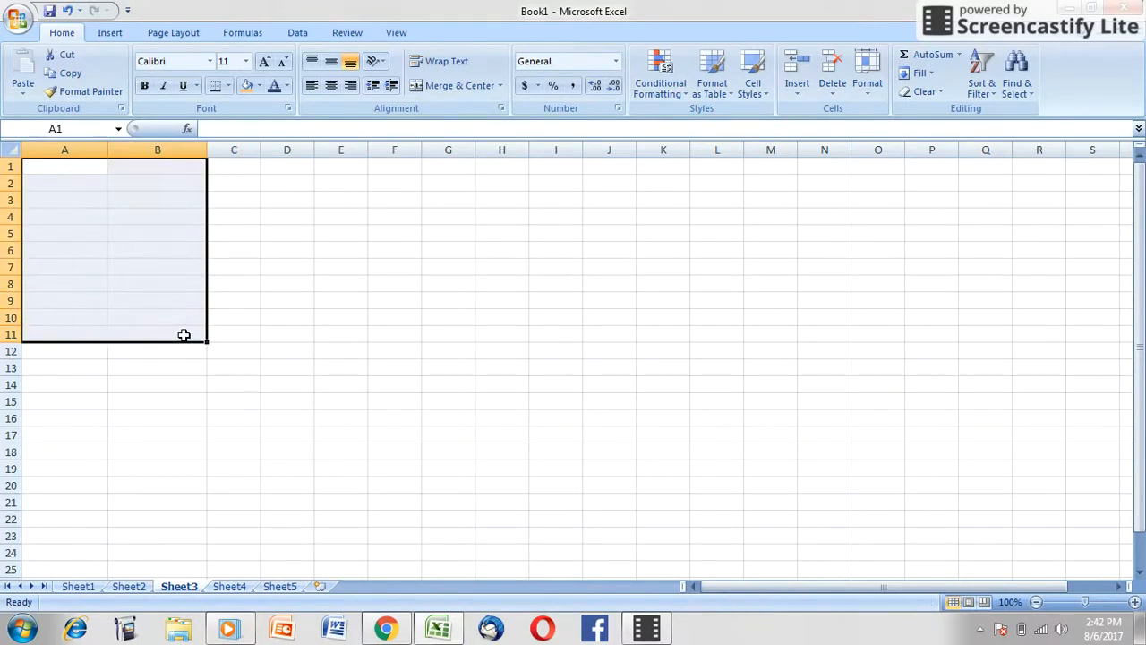
Step: Copy the Student Name column A2:A12 from Sheet1 to Sheet3 starting at A1, and widen column A to fit the names
left_click(80, 590)
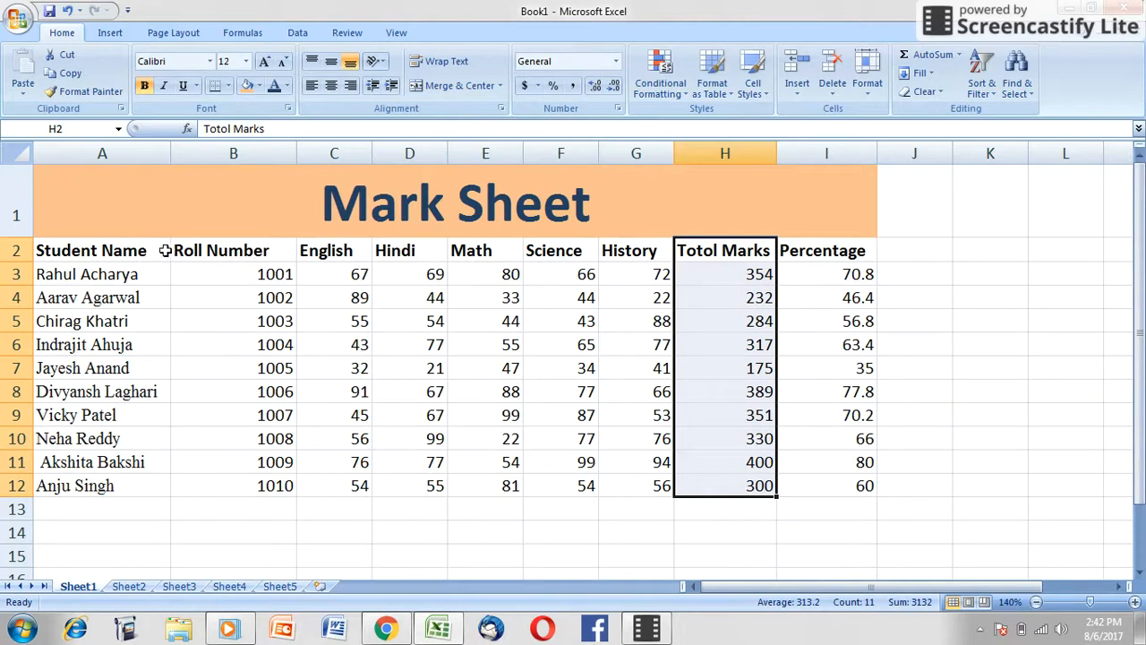
left_click_drag(156, 251, 123, 484)
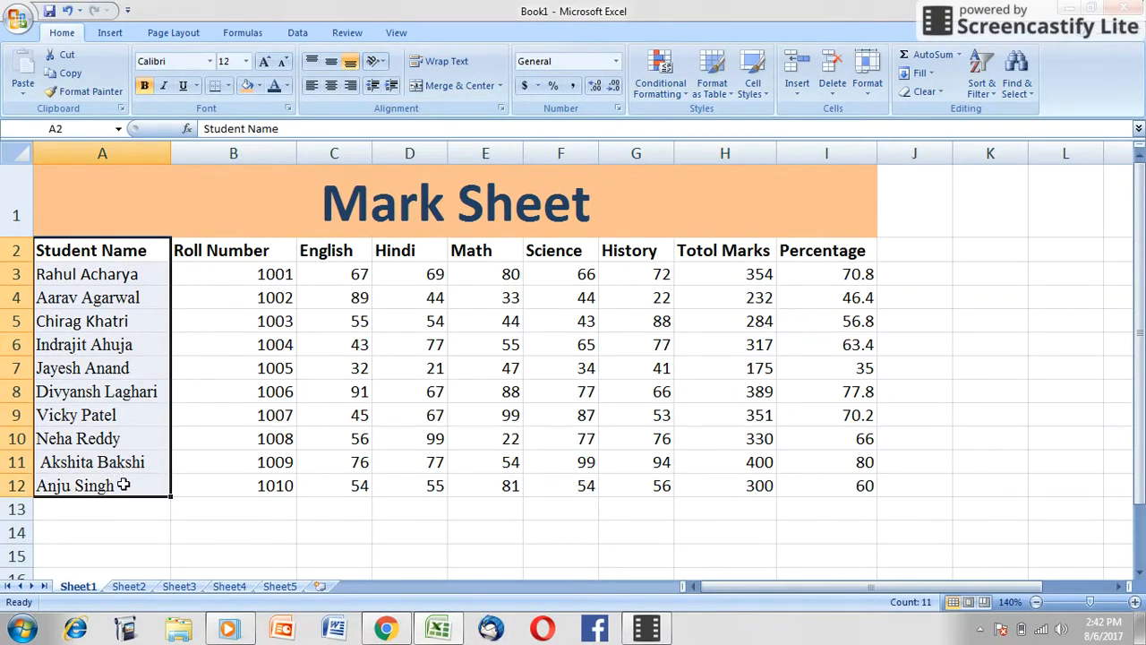
key("ctrl+c")
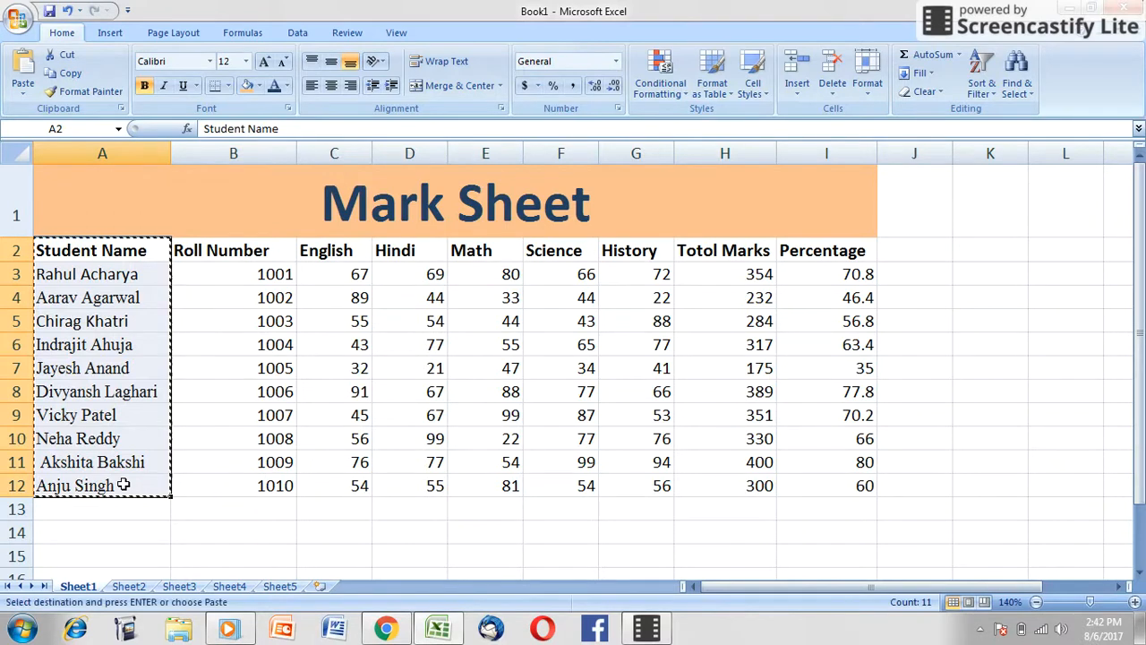
left_click(183, 587)
left_click(70, 172)
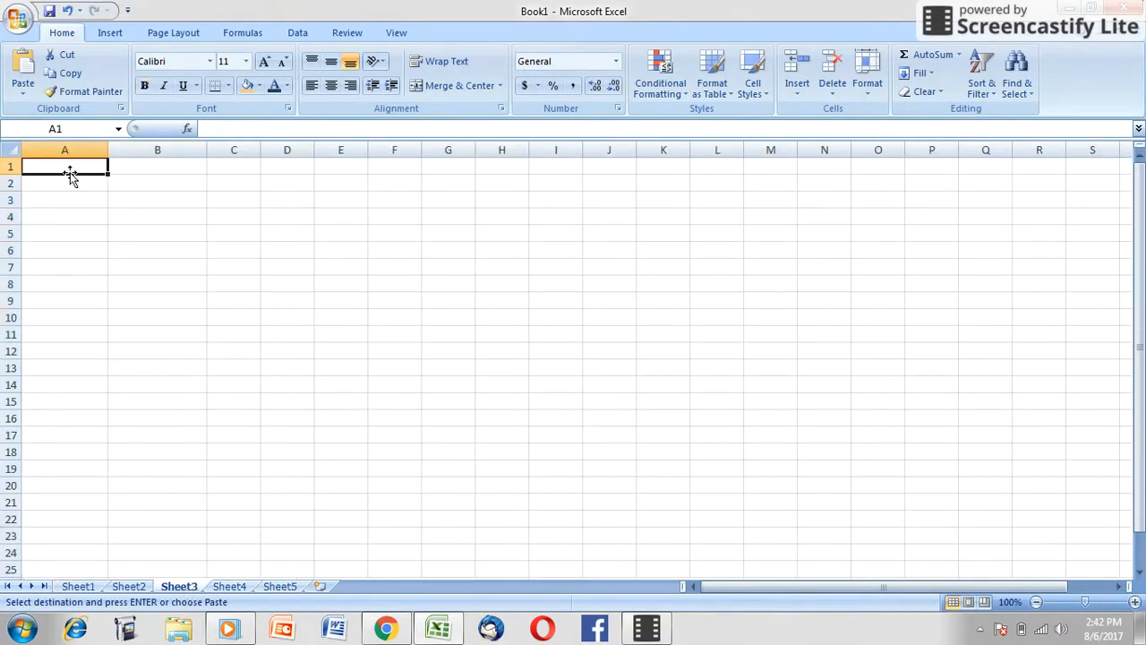
key("ctrl+v")
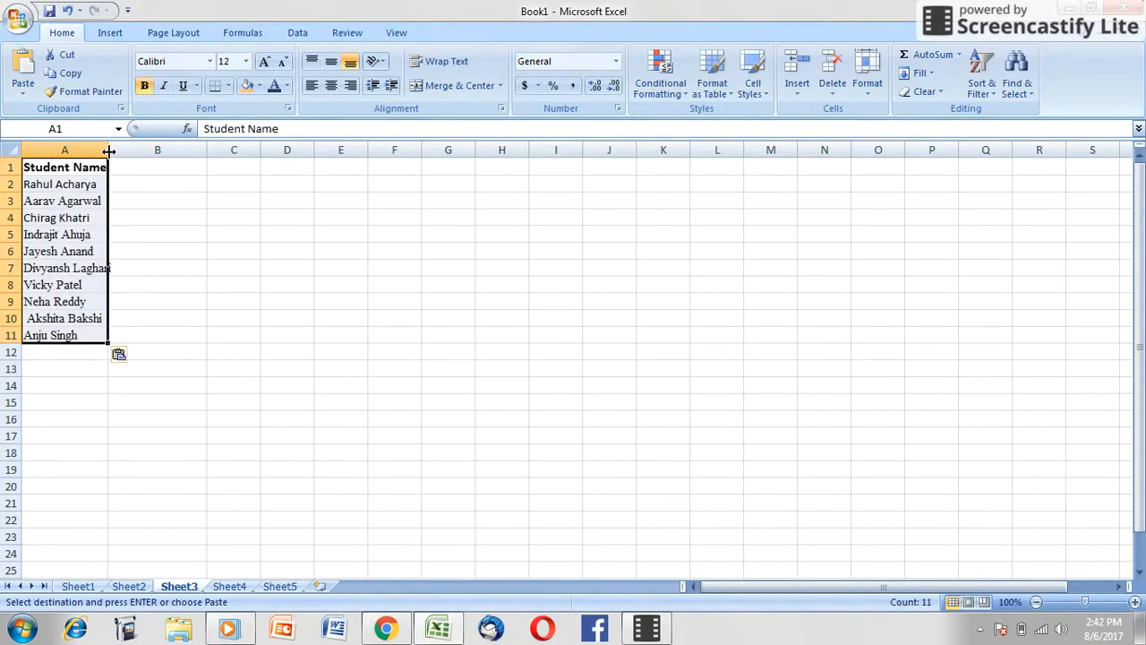
left_click_drag(108, 151, 122, 159)
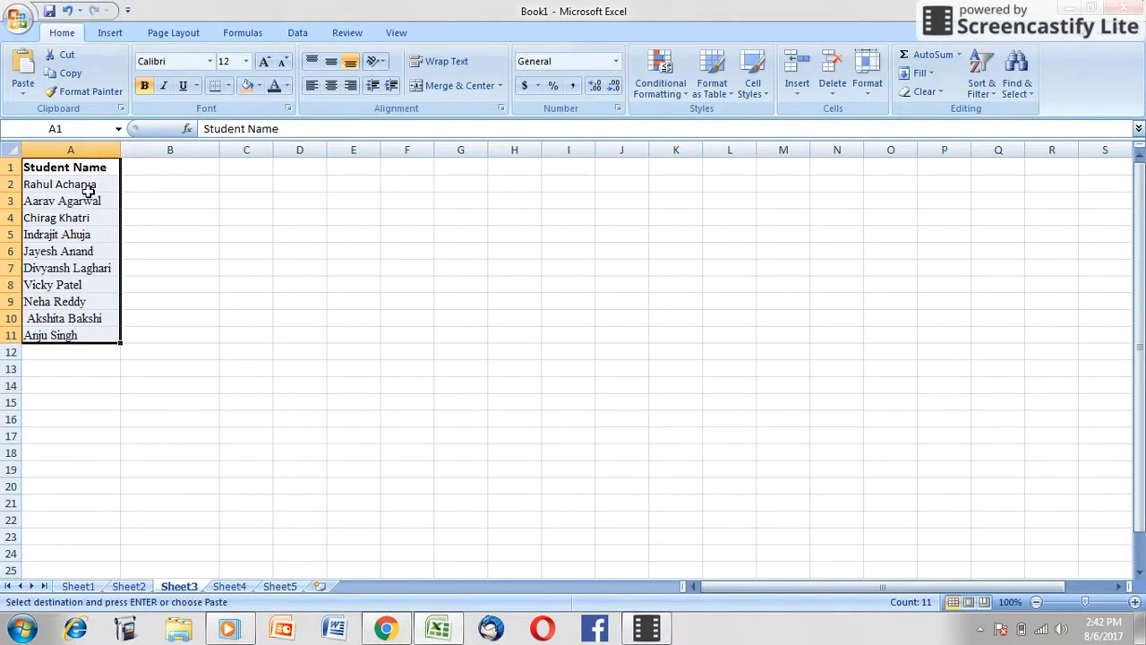
Step: Start a VLOOKUP formula in cell B1 of Sheet3 with cell A1 as its lookup value
double_click(140, 171)
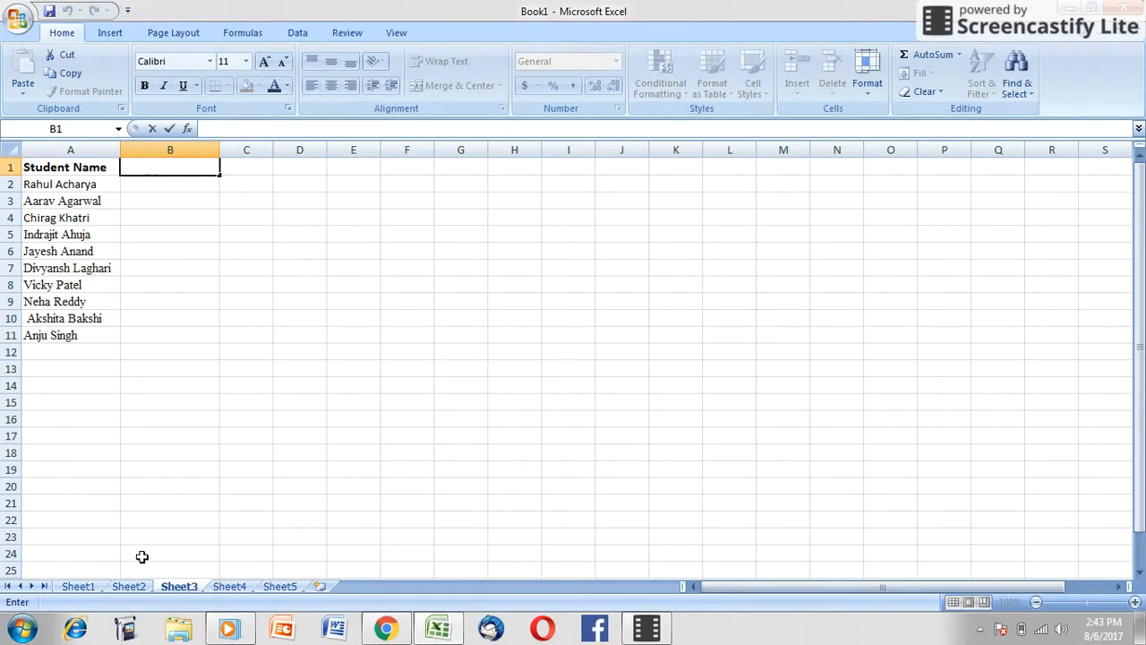
left_click(77, 588)
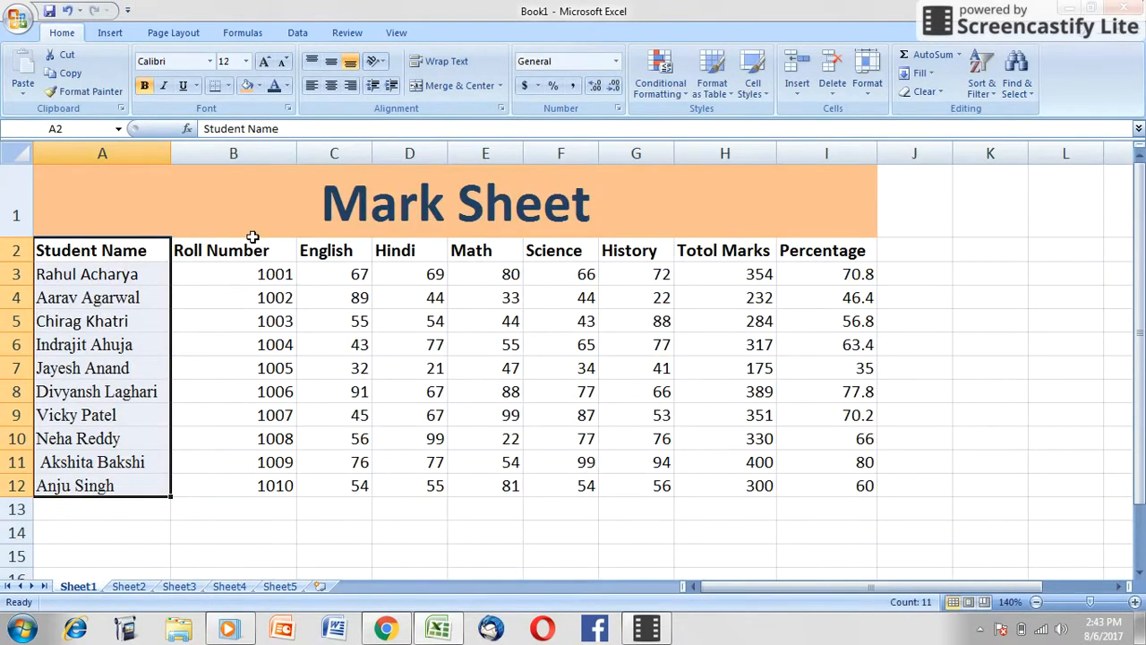
left_click(179, 587)
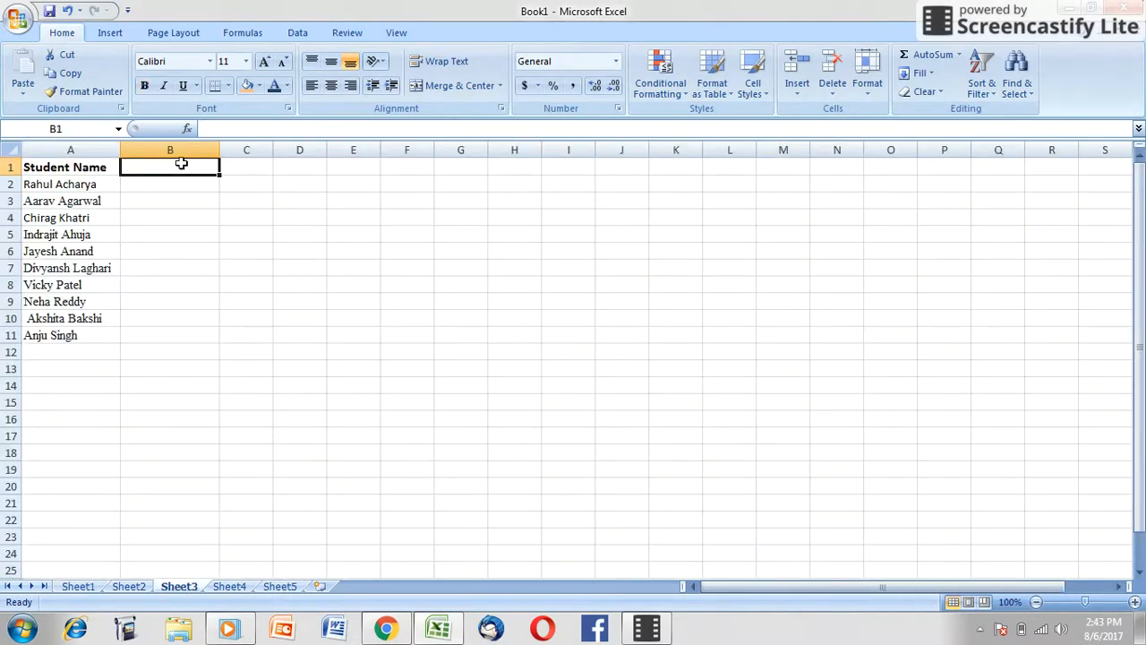
type("=")
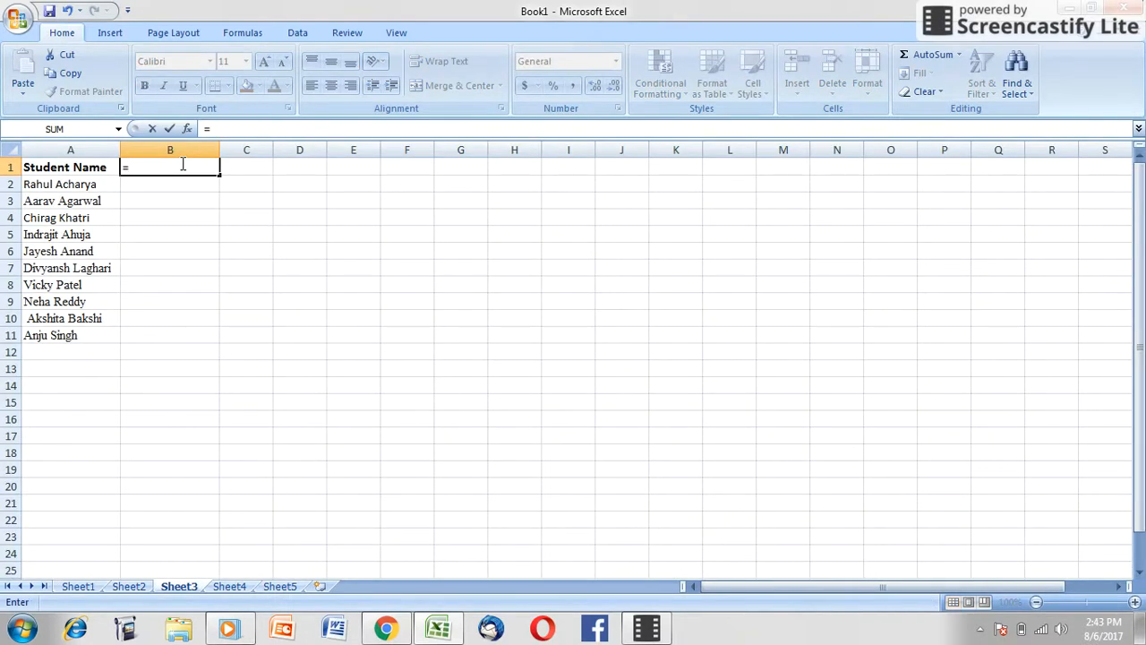
type("vl")
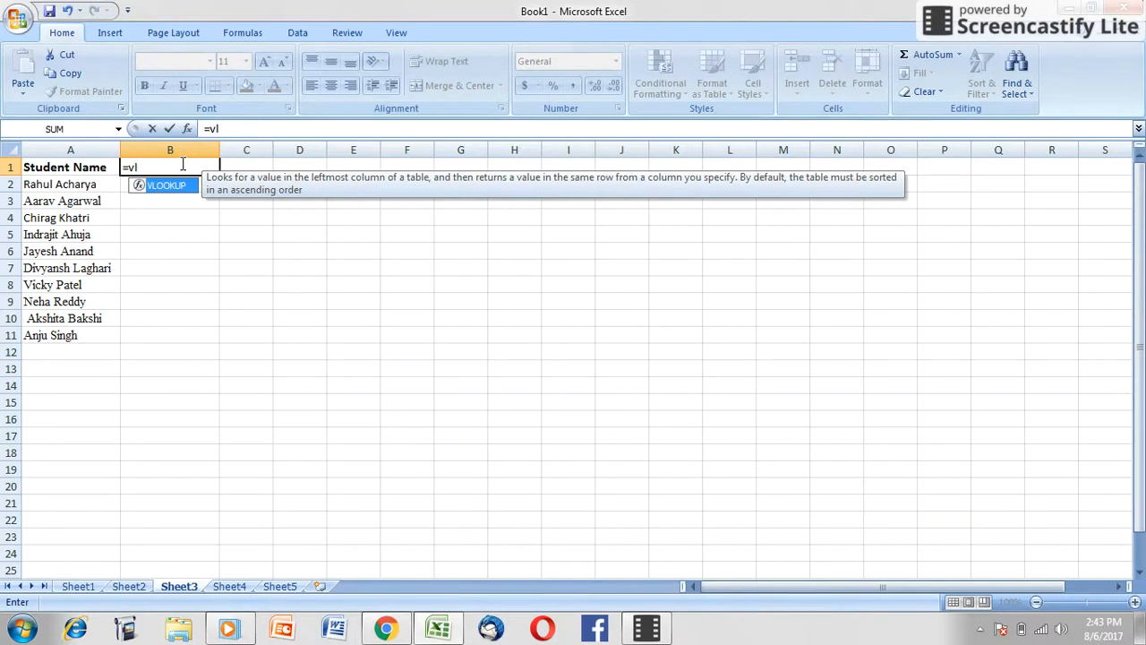
type("oo")
key("Tab")
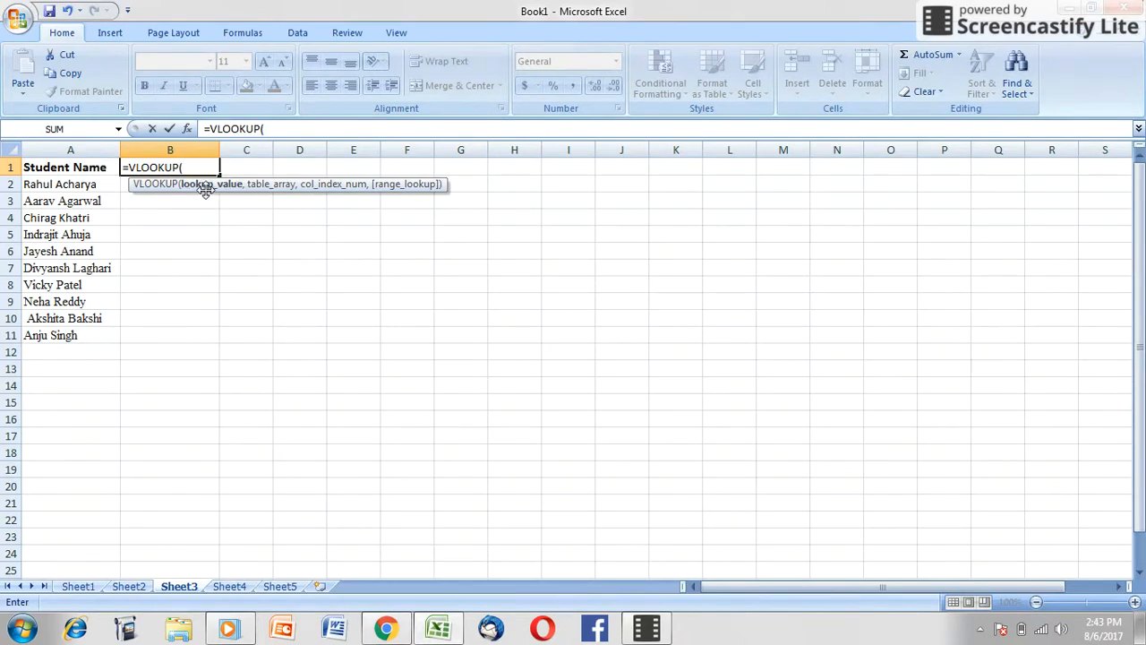
left_click(71, 167)
type(",")
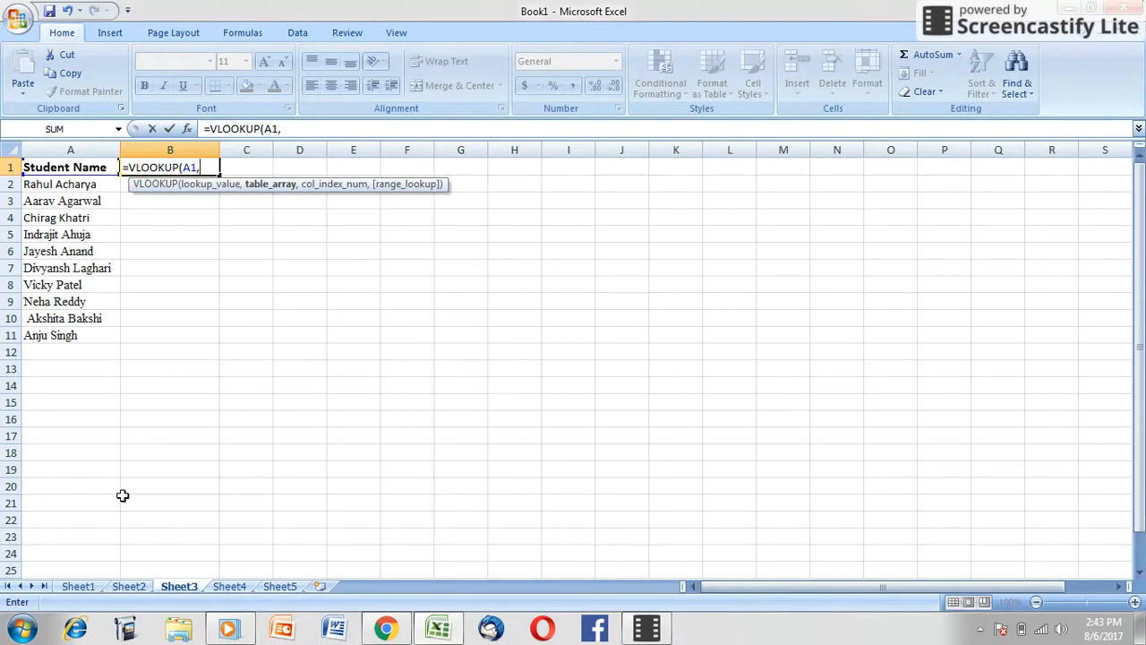
Step: Set the VLOOKUP table array to Sheet1 A2:B12, column index 2 and range lookup 0, and finish entering the formula
left_click(78, 586)
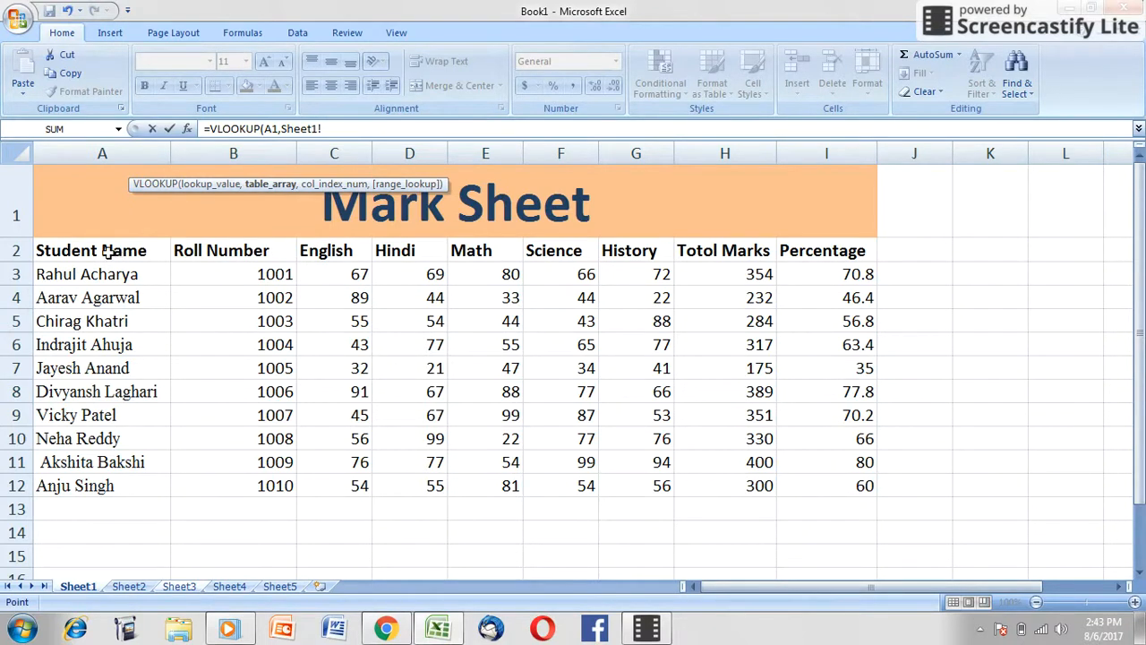
left_click_drag(106, 251, 222, 484)
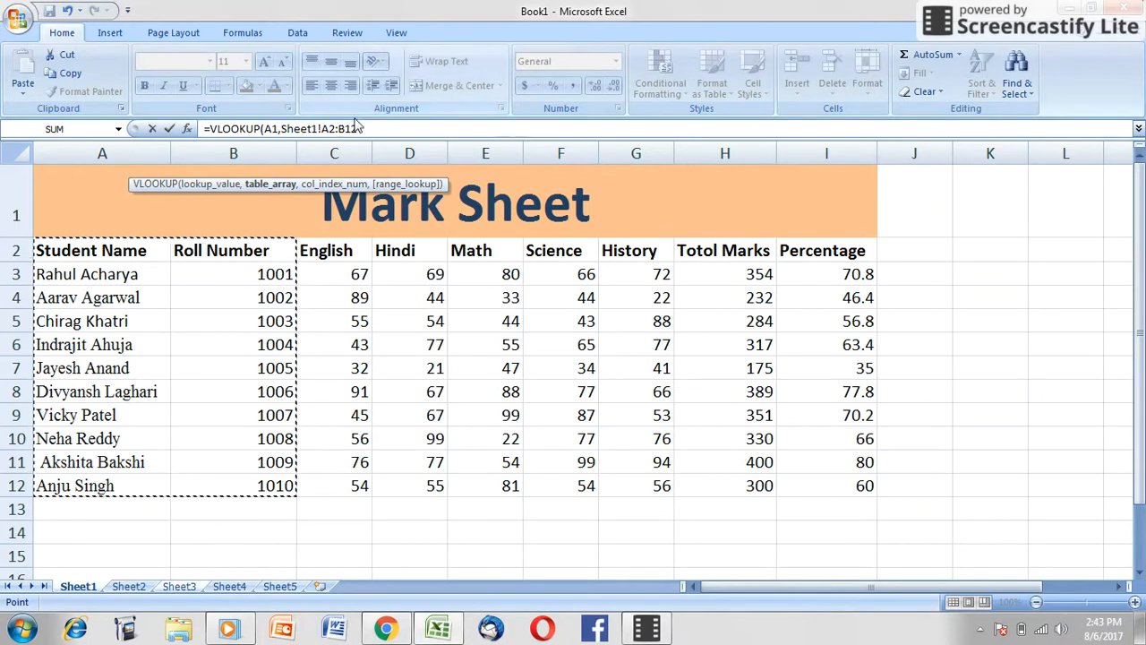
type(",2")
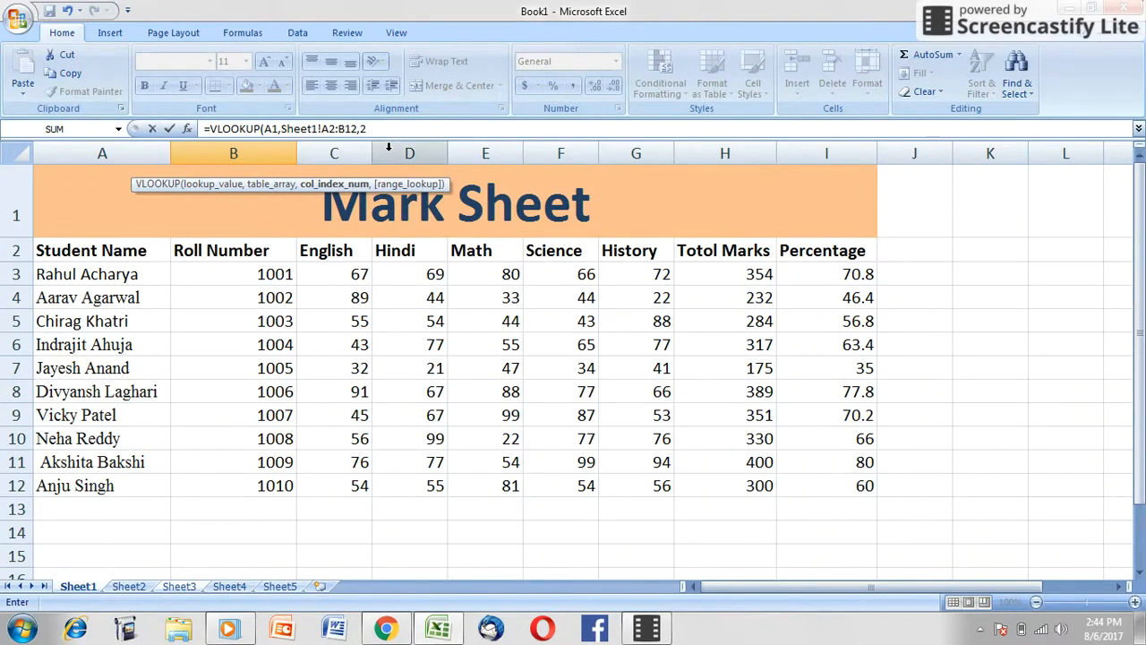
type(",0")
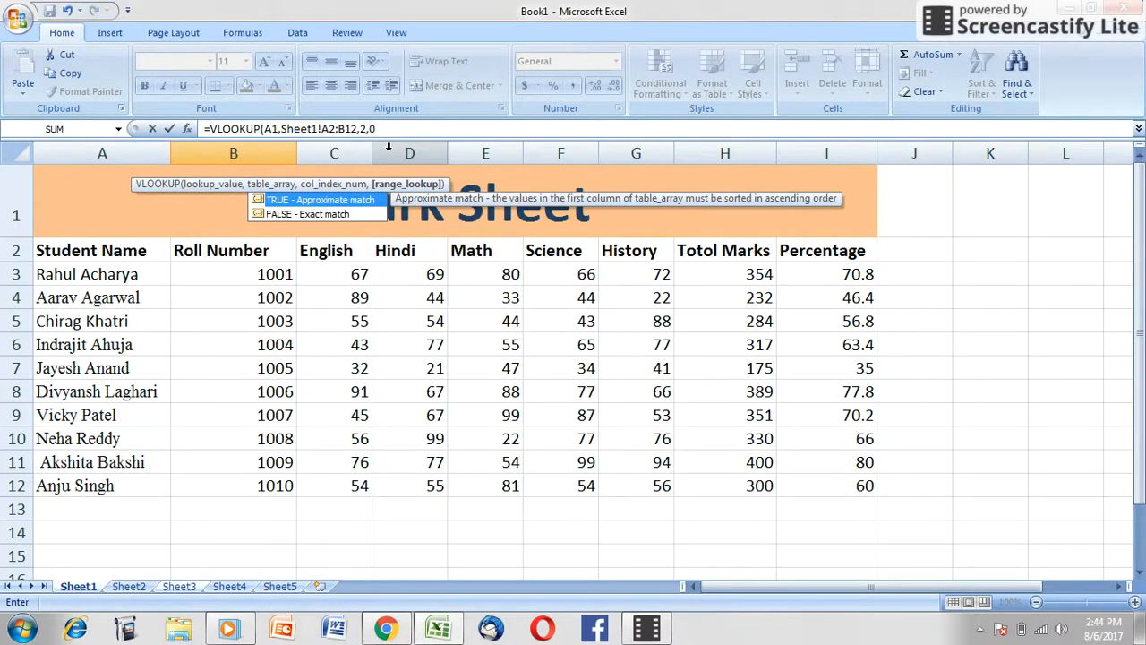
type(")")
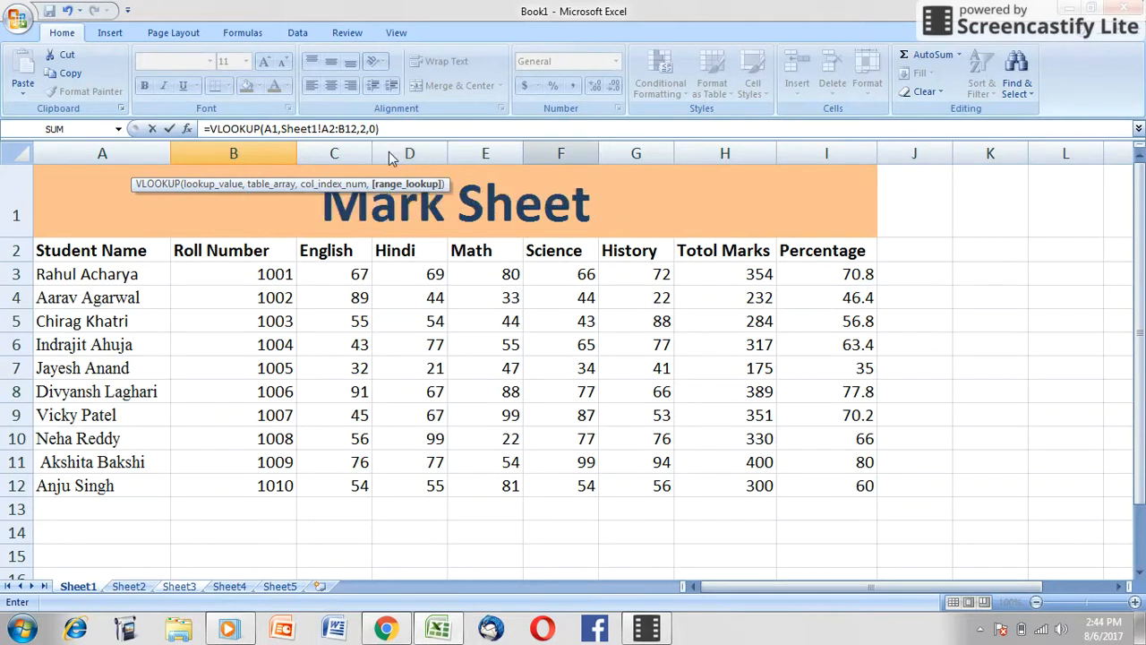
key("Escape")
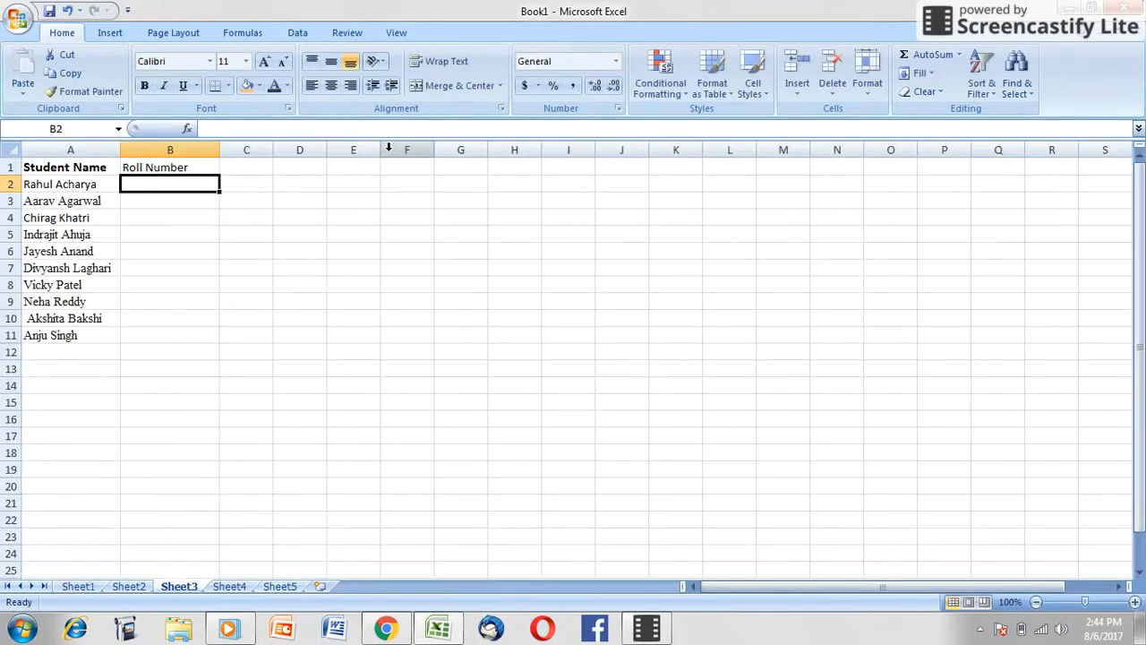
Step: Fill the VLOOKUP formula from B1 down to B11 on Sheet3
left_click(199, 168)
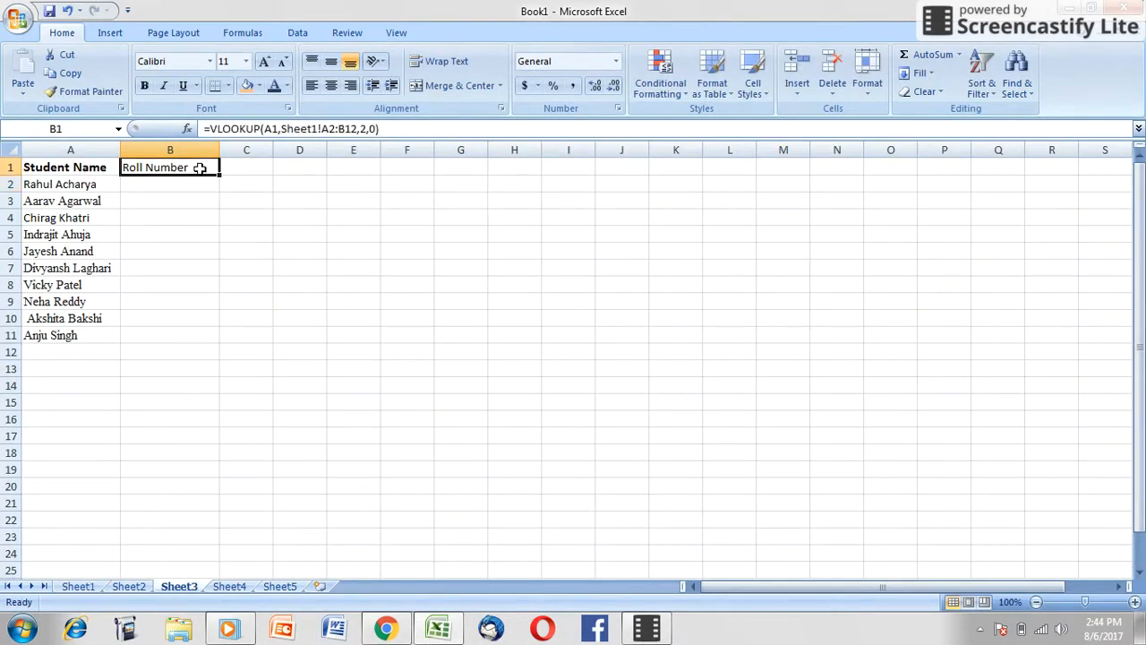
left_click_drag(219, 176, 197, 337)
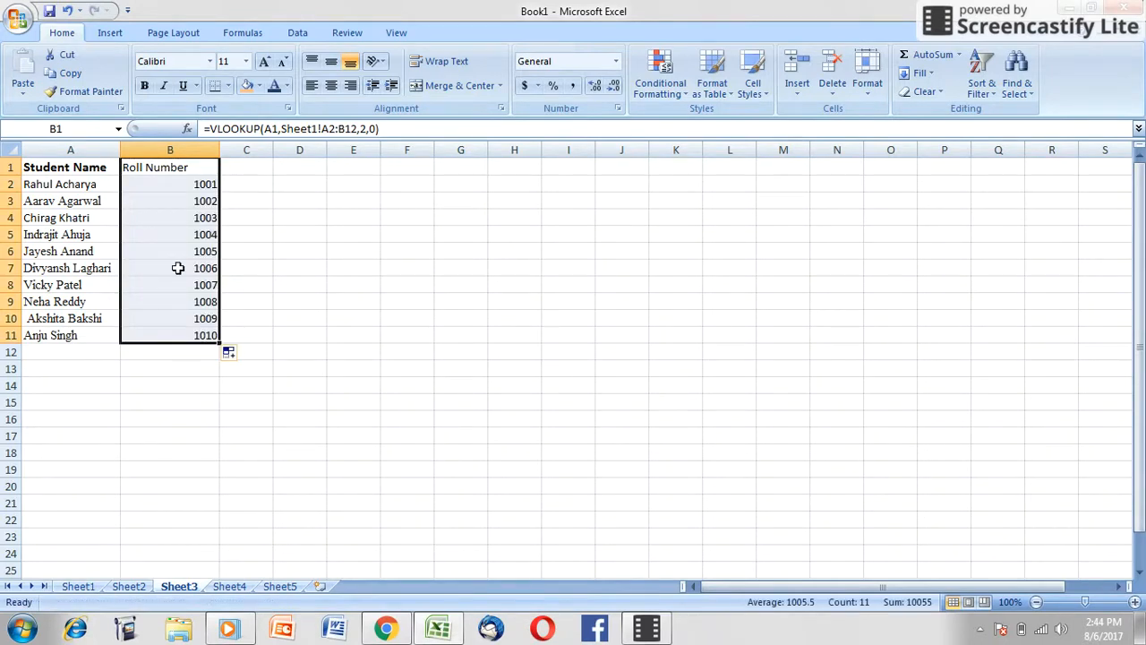
left_click(276, 298)
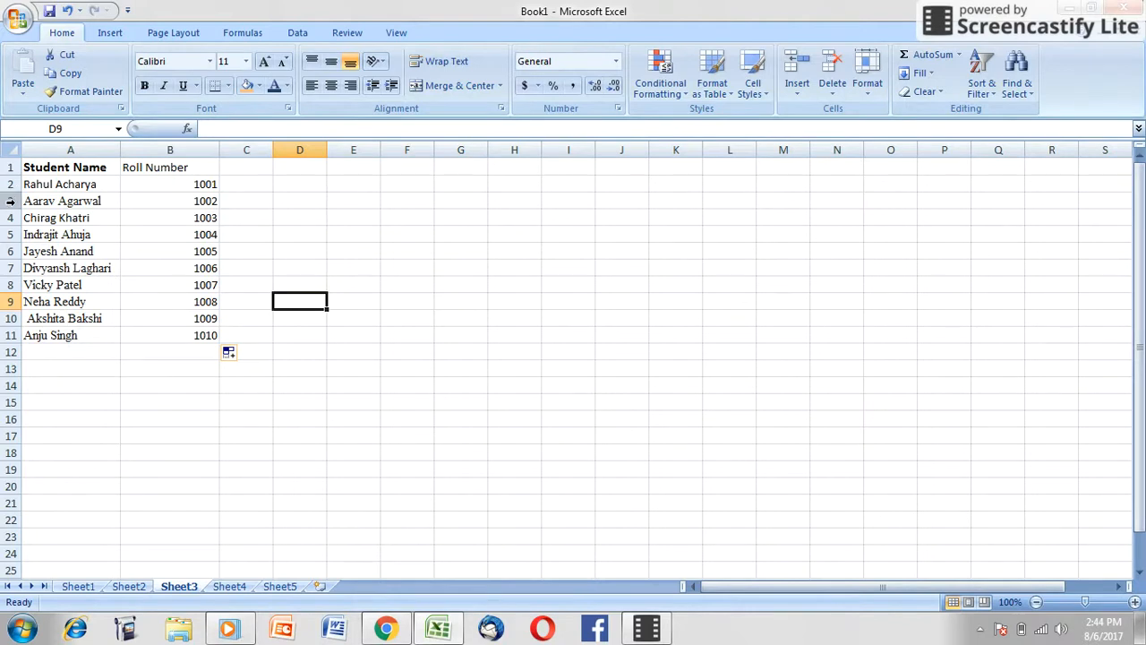
Step: Enter an additional student's name in the blank cell A4 of Sheet2
left_click(119, 587)
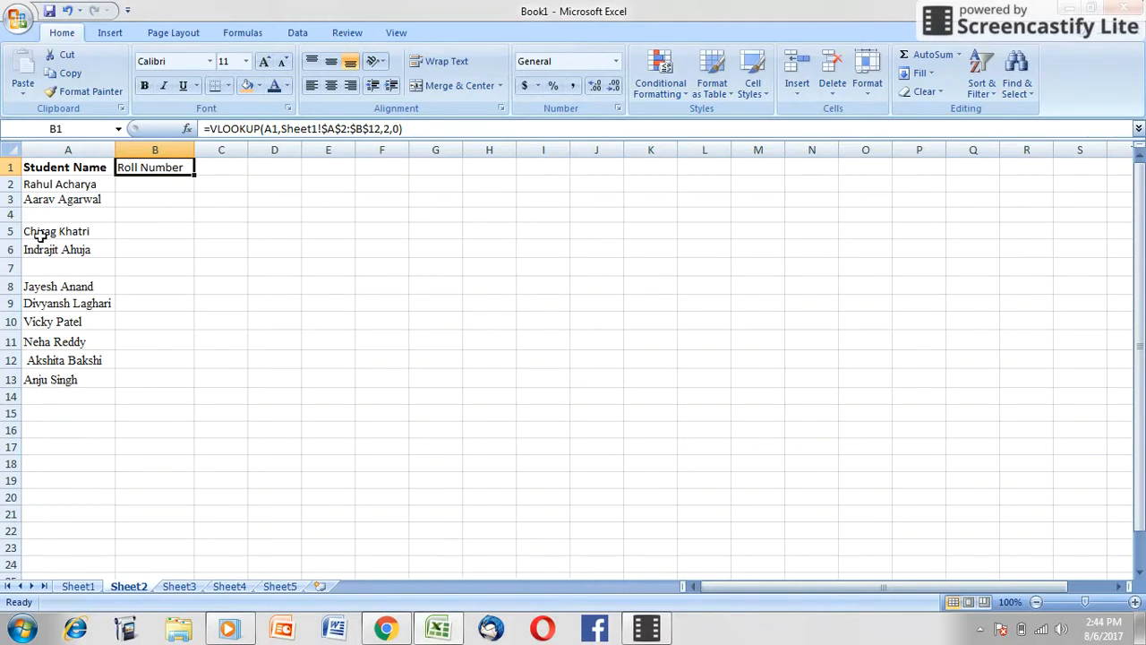
double_click(55, 210)
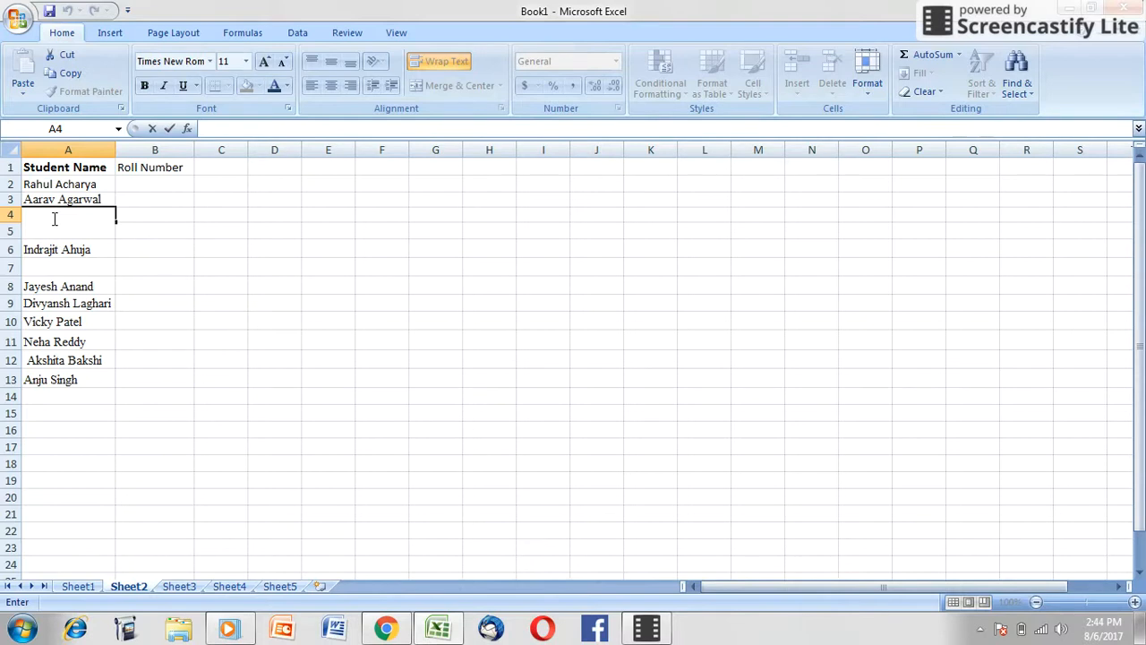
type("Avinash")
key("Return")
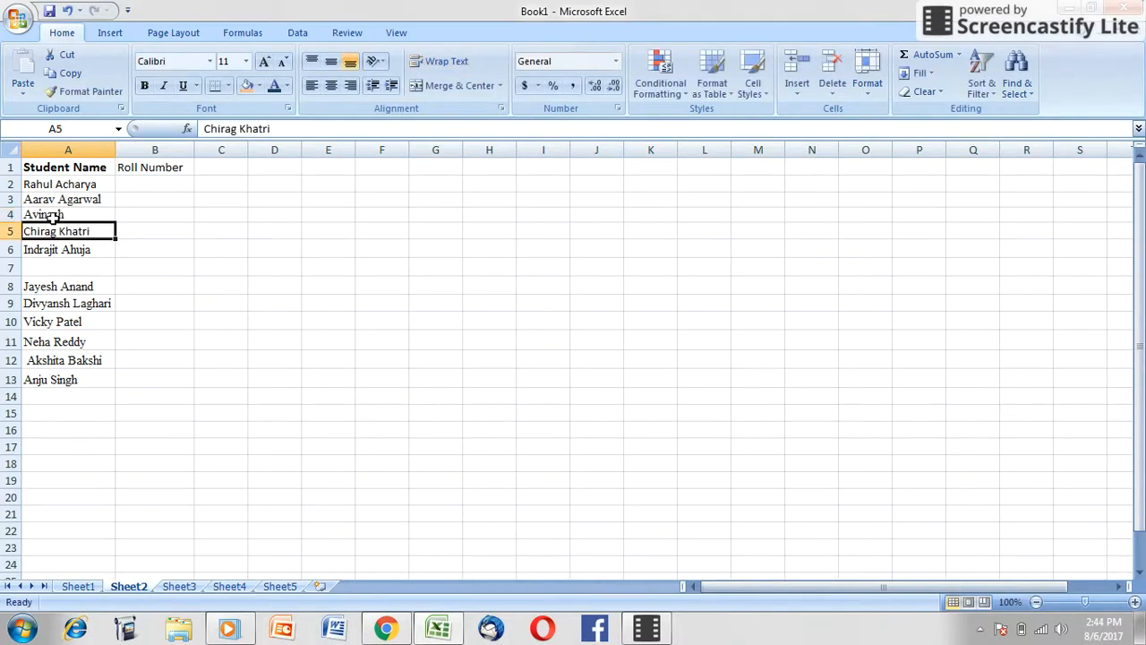
Step: Enter another student's name in the blank cell A7 of the Student Name column on Sheet2
double_click(62, 269)
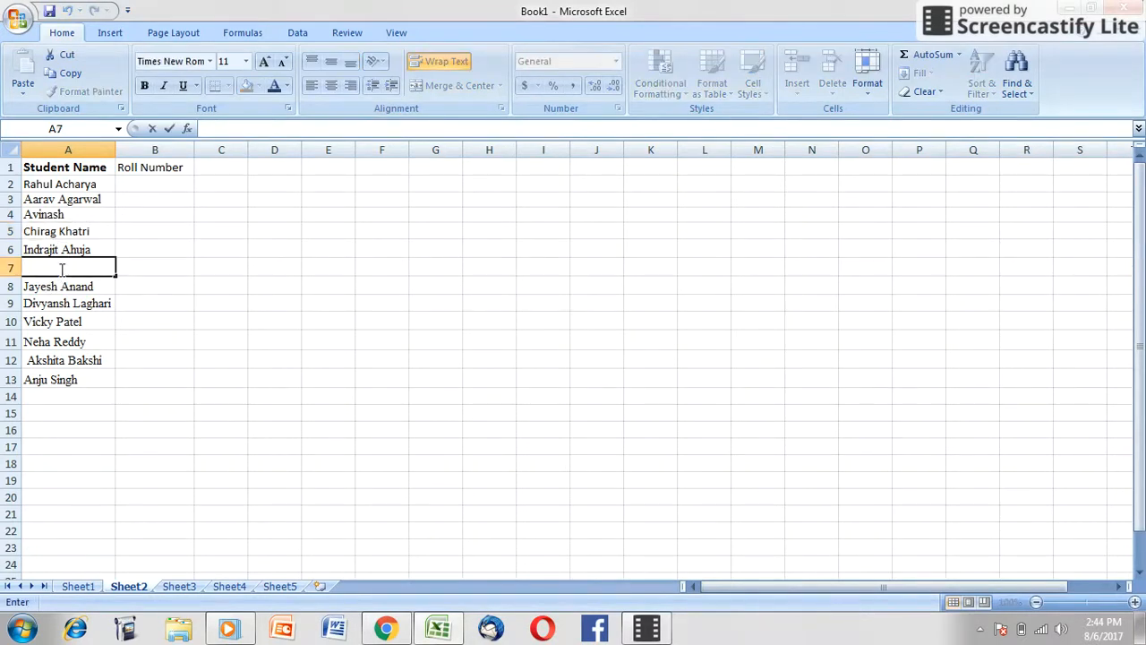
type("V")
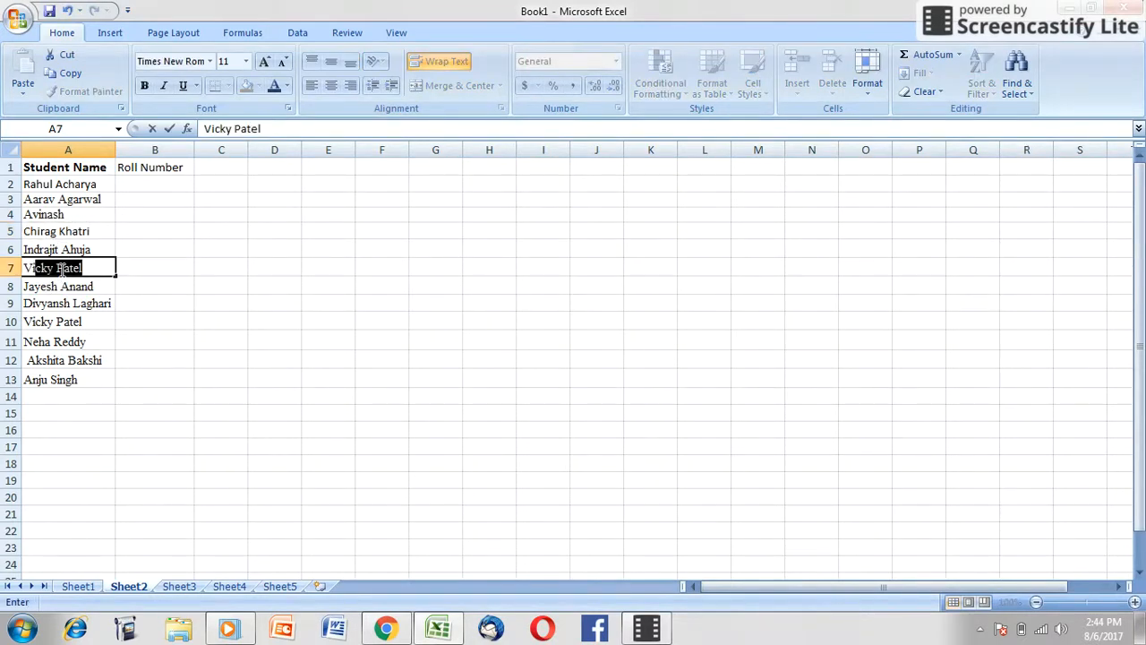
type("iv")
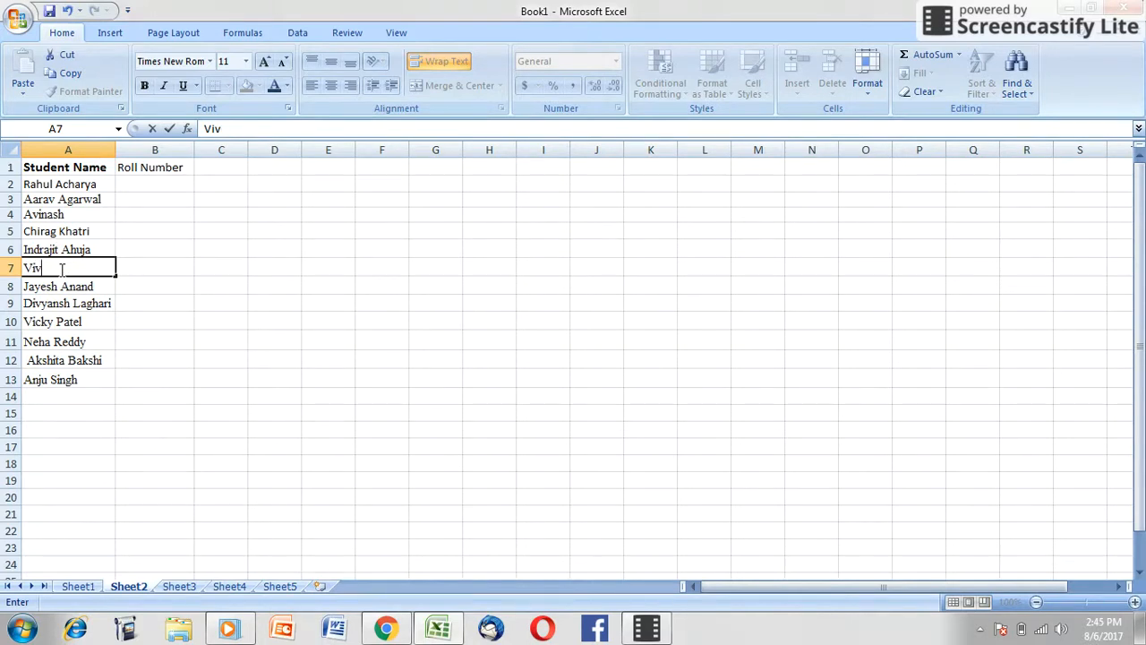
key("BackSpace")
key("BackSpace")
key("BackSpace")
type("V")
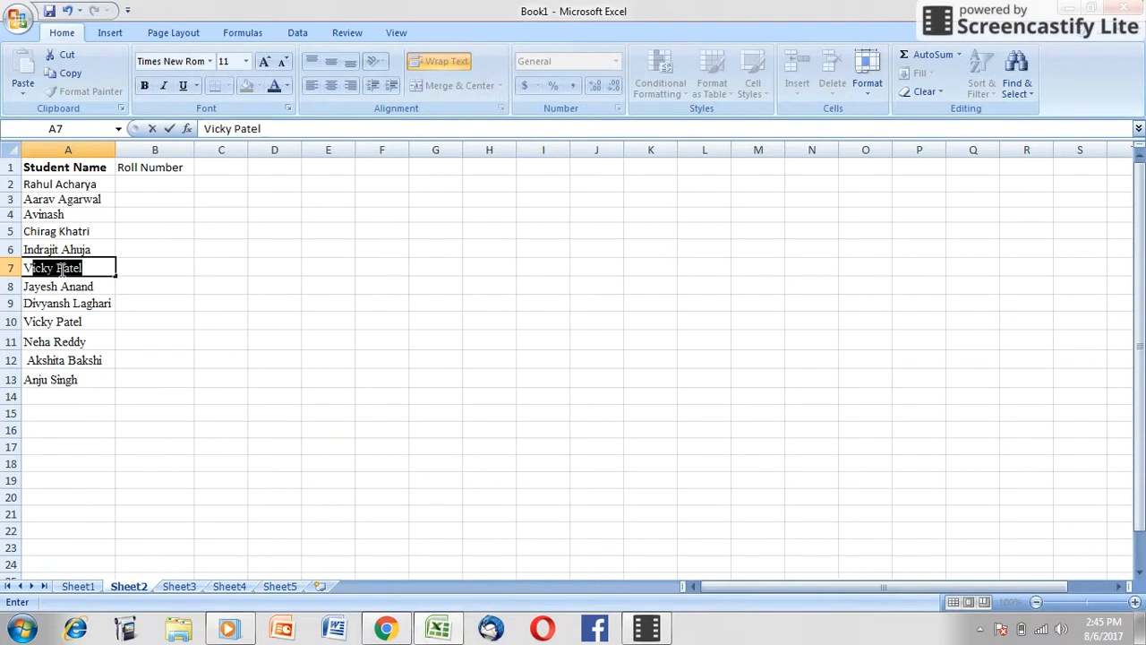
type("ishal")
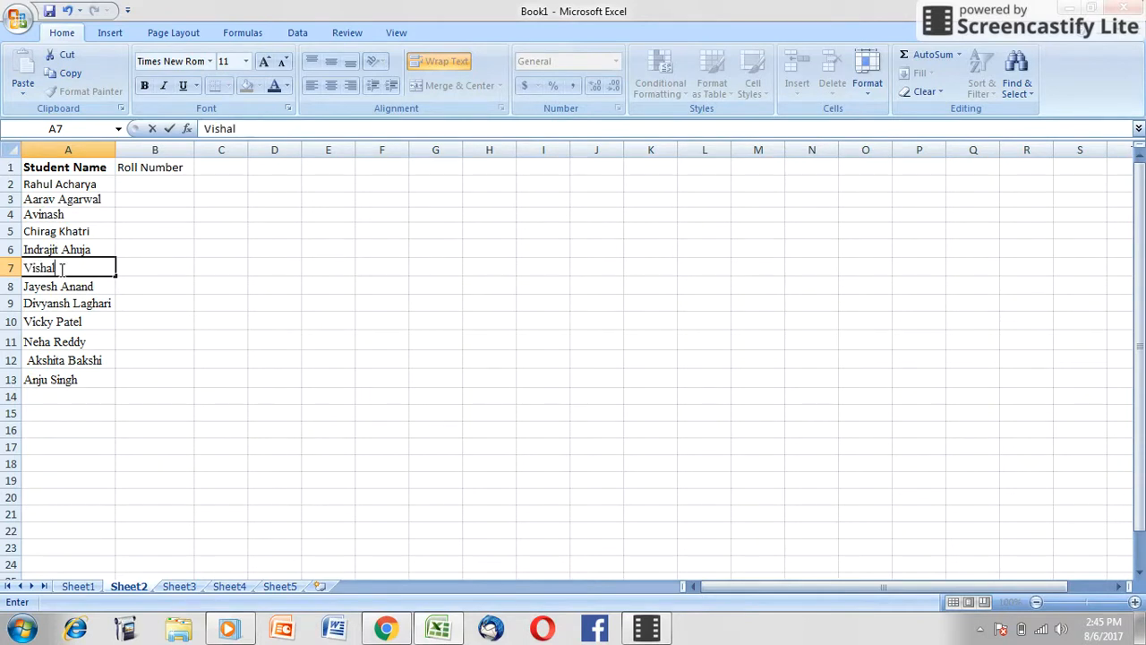
key("Return")
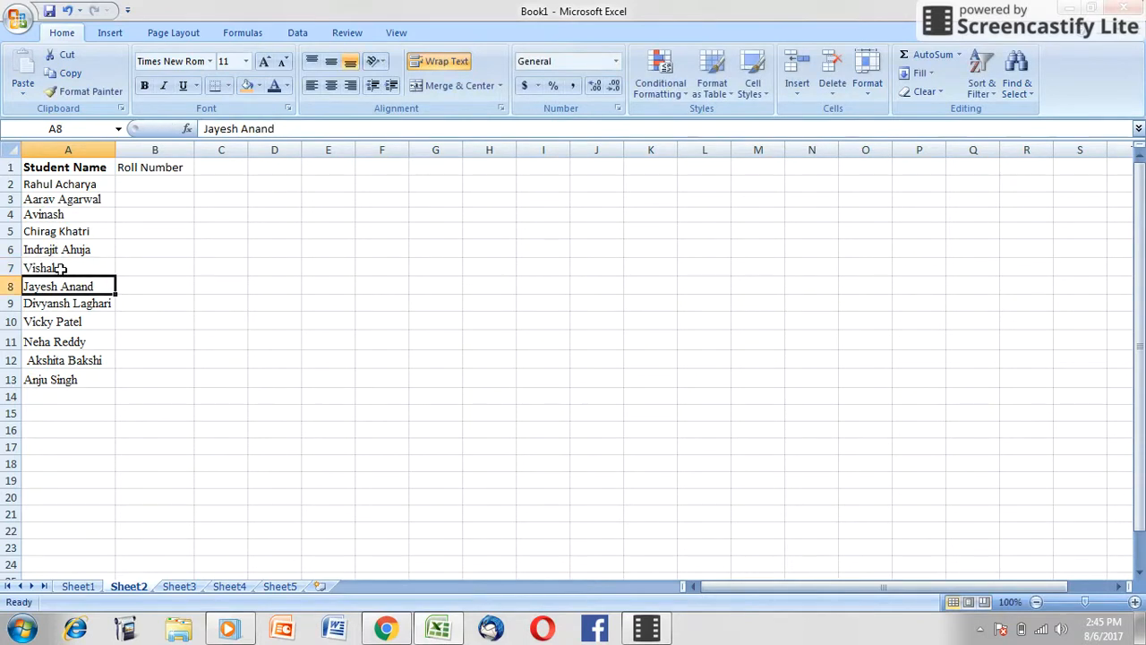
Step: Clear the VLOOKUP formula from the Roll Number header cell B1 on Sheet2
left_click(179, 261)
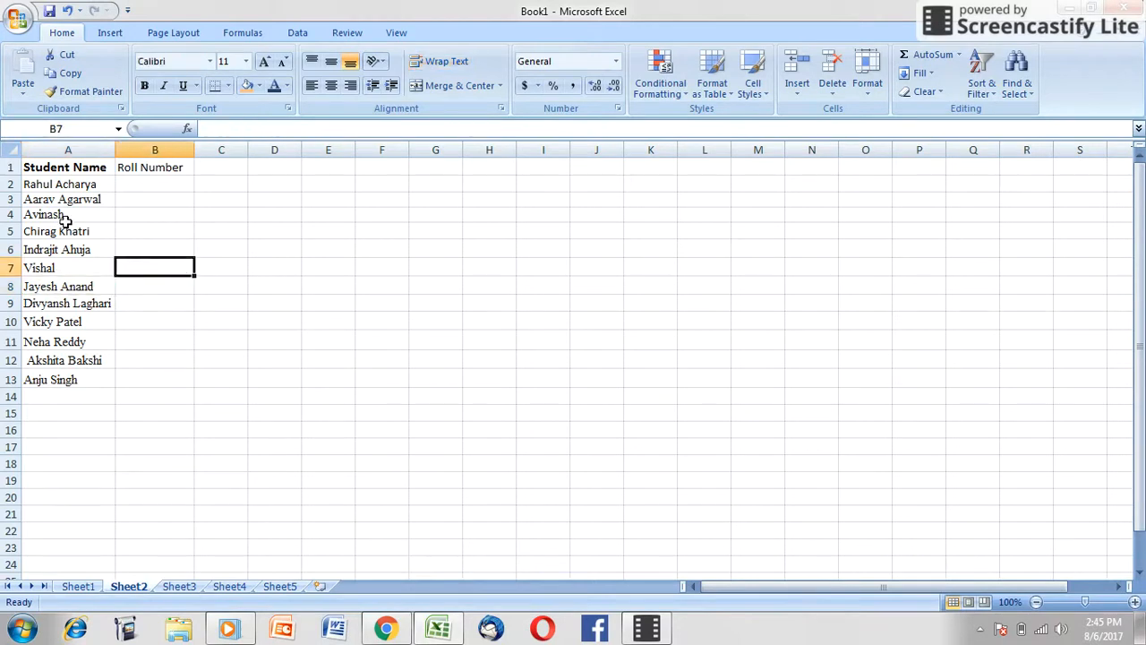
left_click(153, 167)
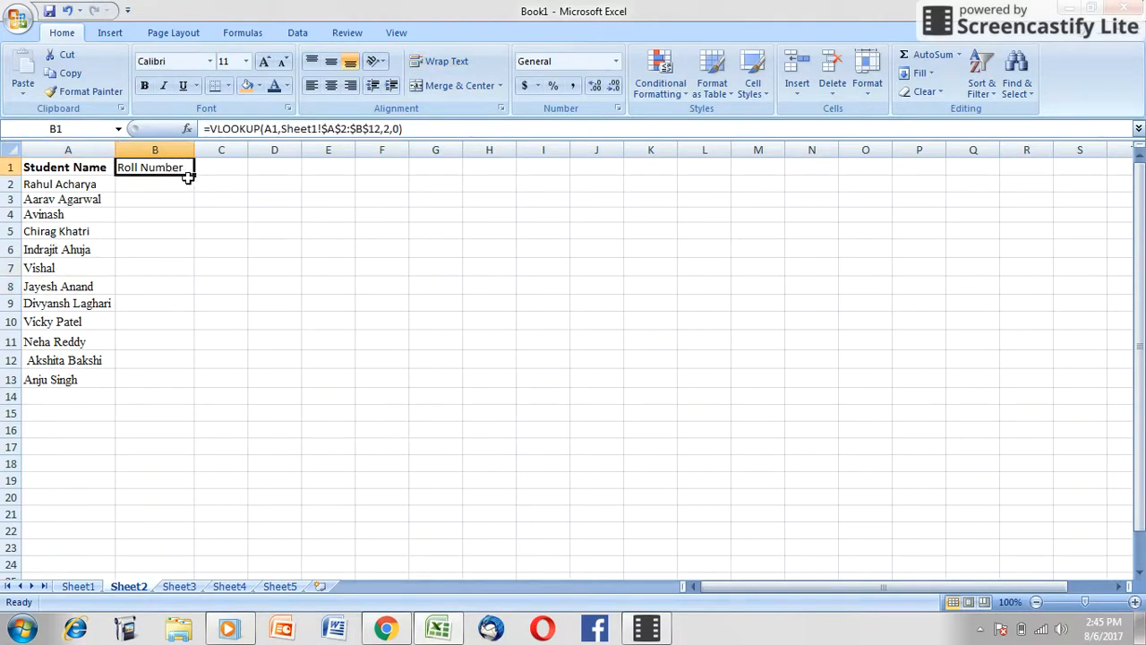
left_click(328, 128)
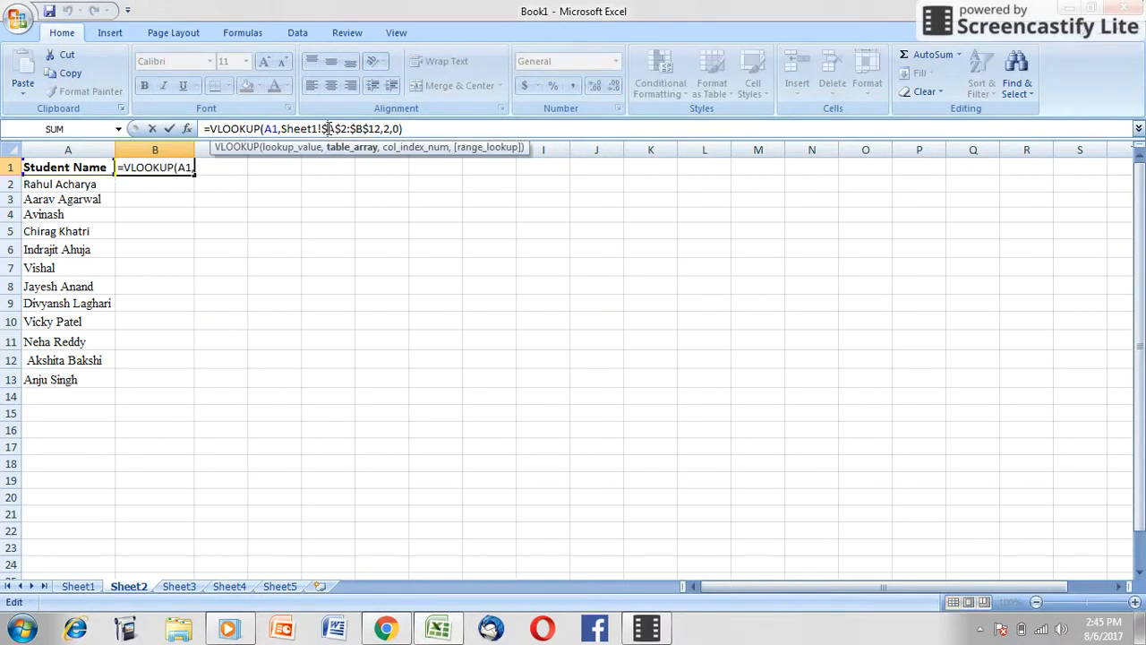
left_click(179, 169)
double_click(179, 169)
left_click(291, 201)
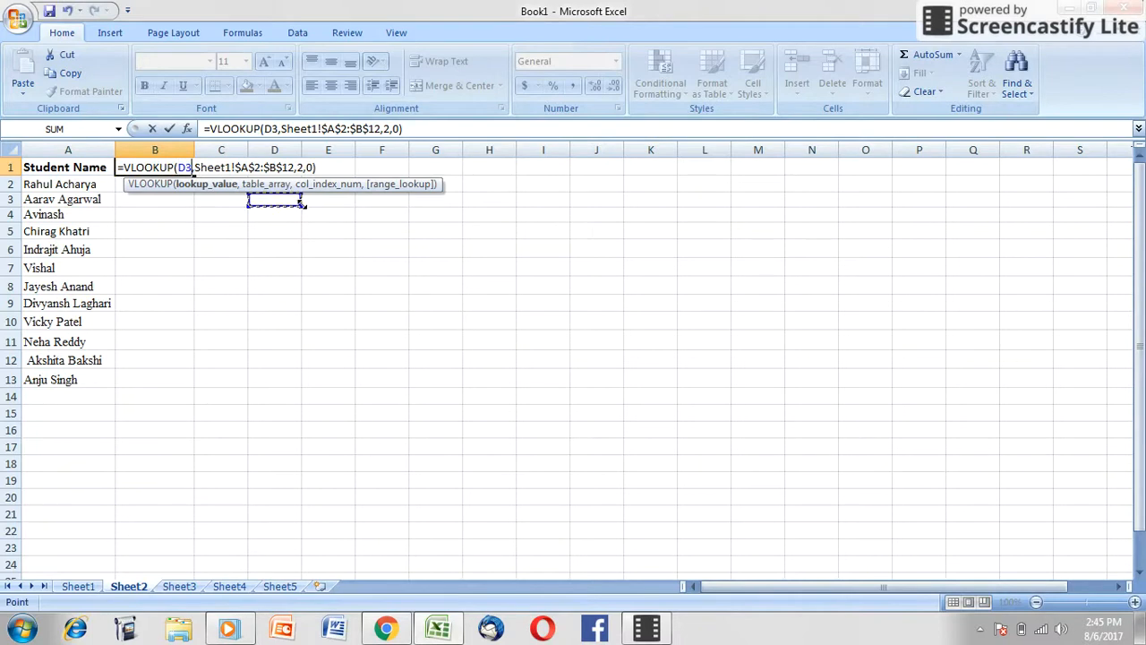
left_click(182, 213)
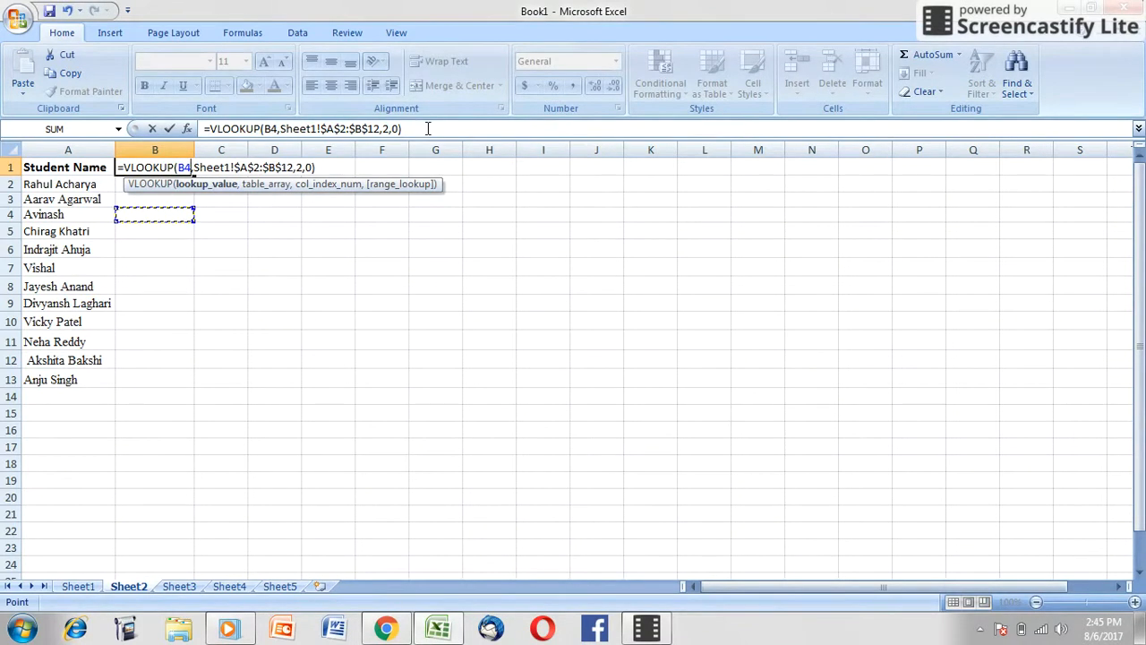
left_click_drag(428, 128, 192, 128)
key("BackSpace")
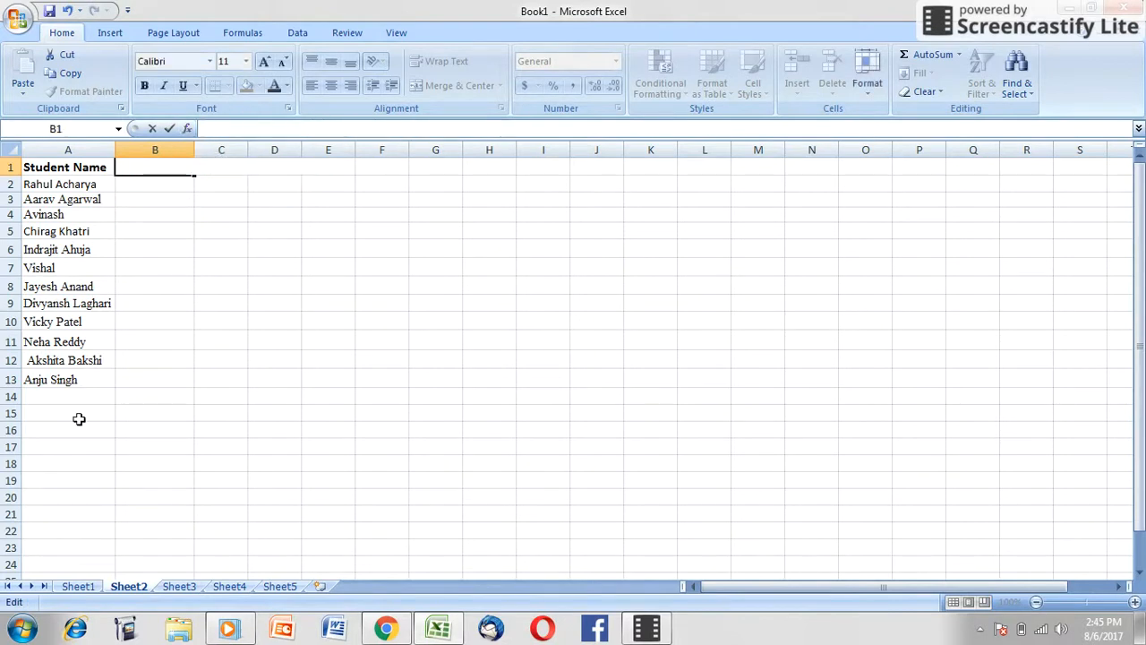
Step: Insert two blank rows in the Sheet3 student list, at row 3 and row 6
left_click(182, 585)
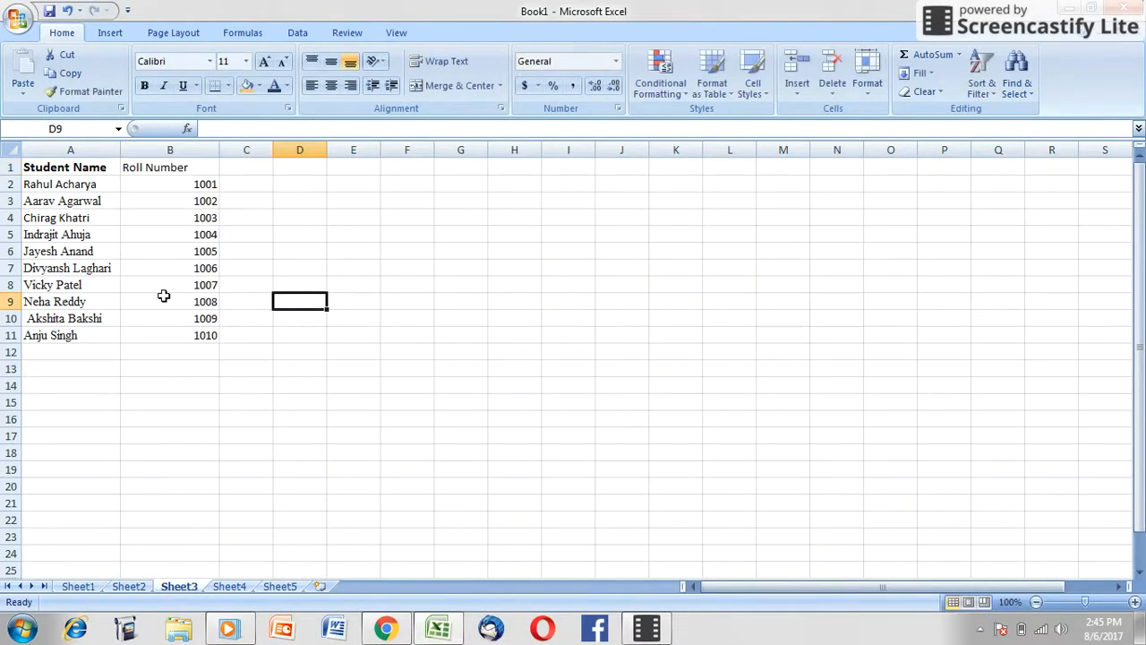
left_click(5, 200)
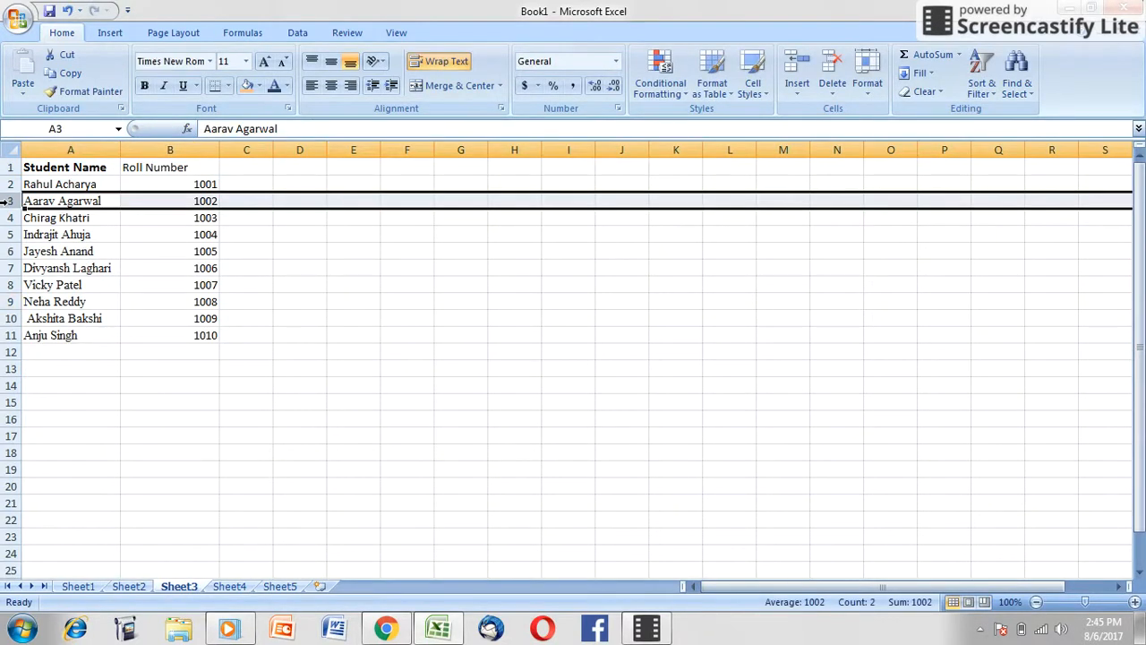
right_click(7, 200)
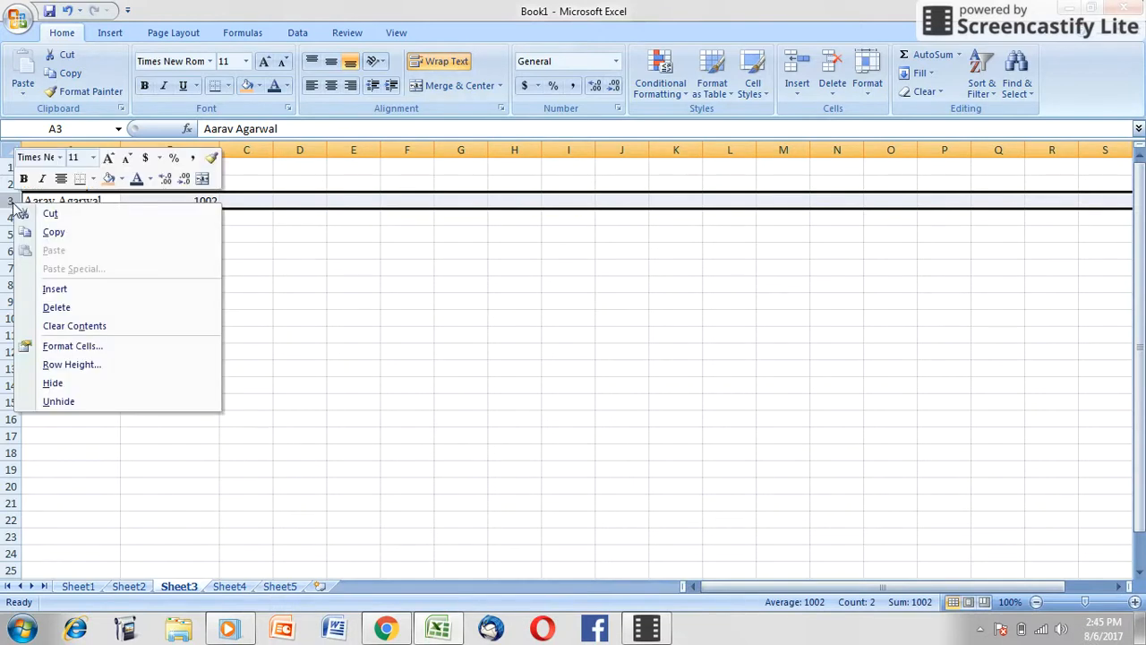
left_click(64, 292)
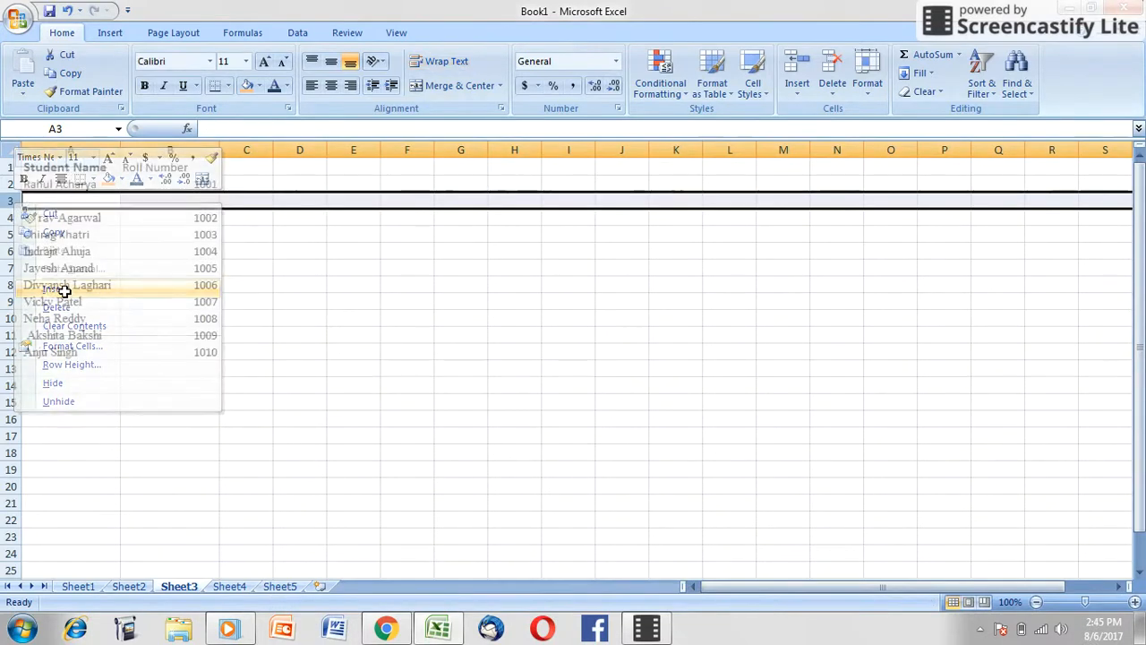
left_click(9, 251)
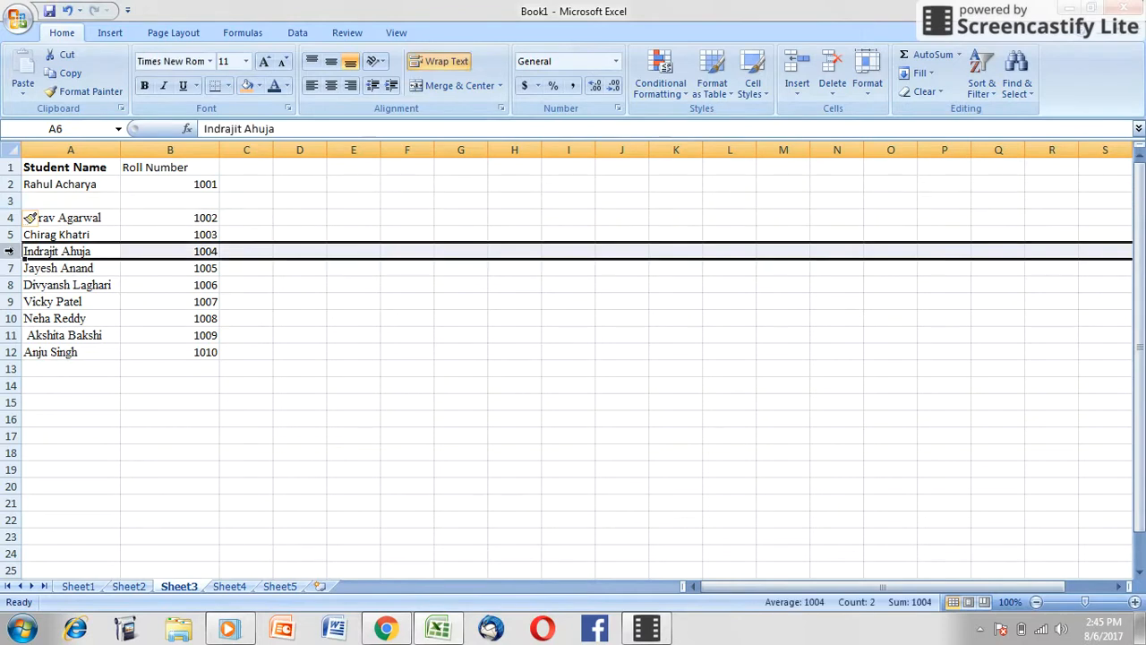
right_click(8, 251)
left_click(65, 341)
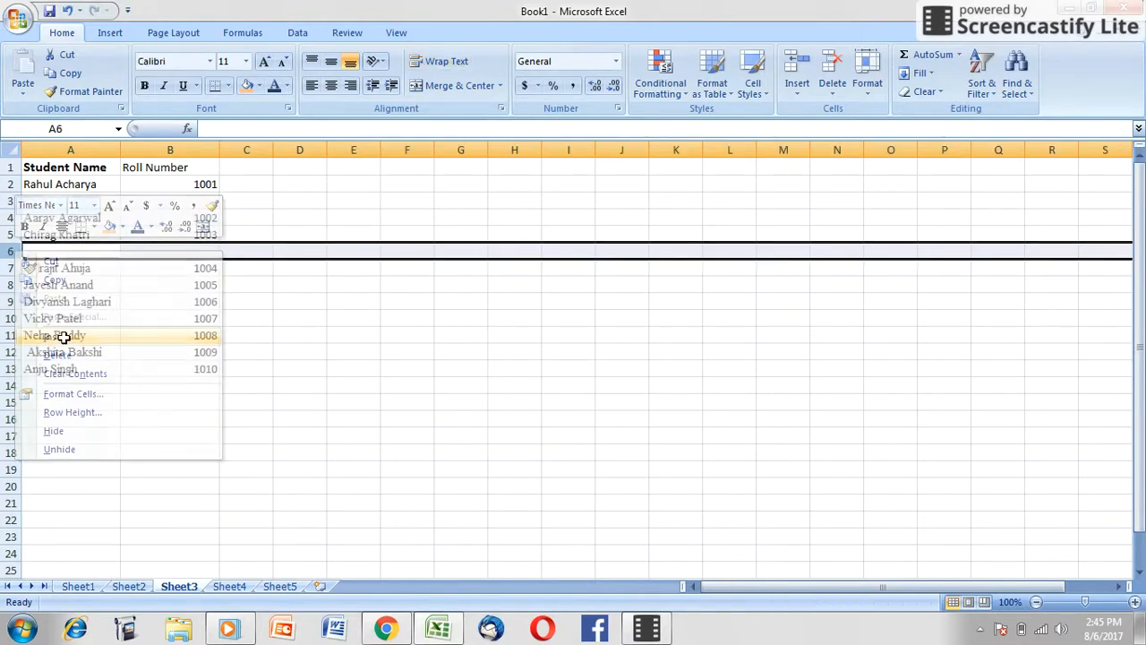
left_click(295, 414)
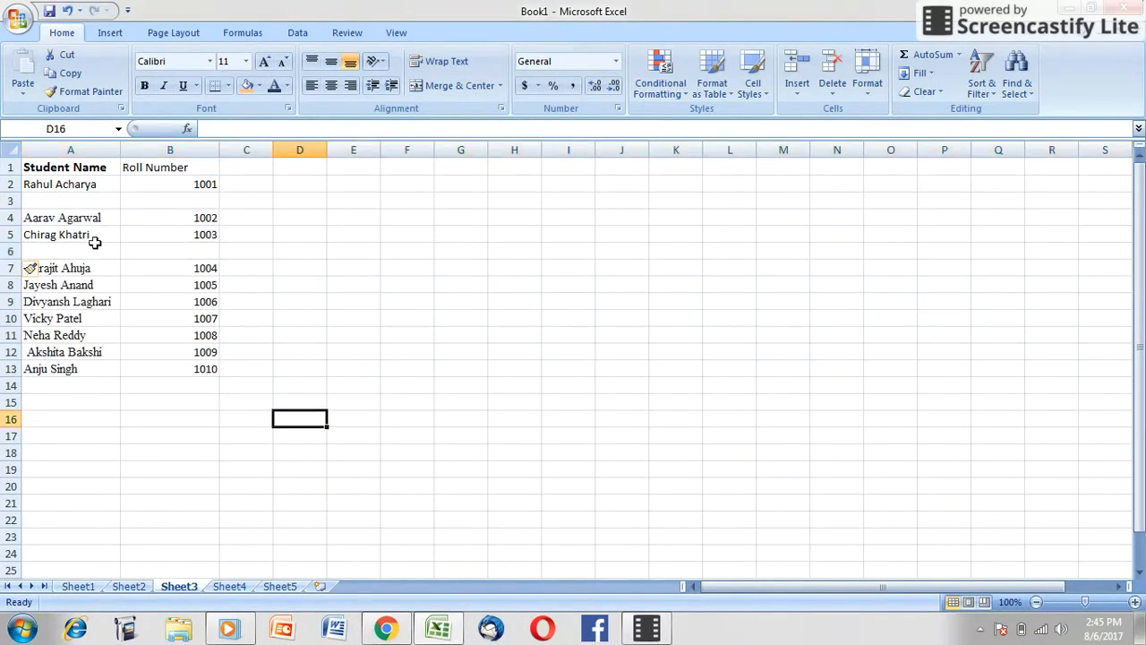
Step: Enter an additional student's first name in the blank cell A3 of Sheet3
left_click(100, 200)
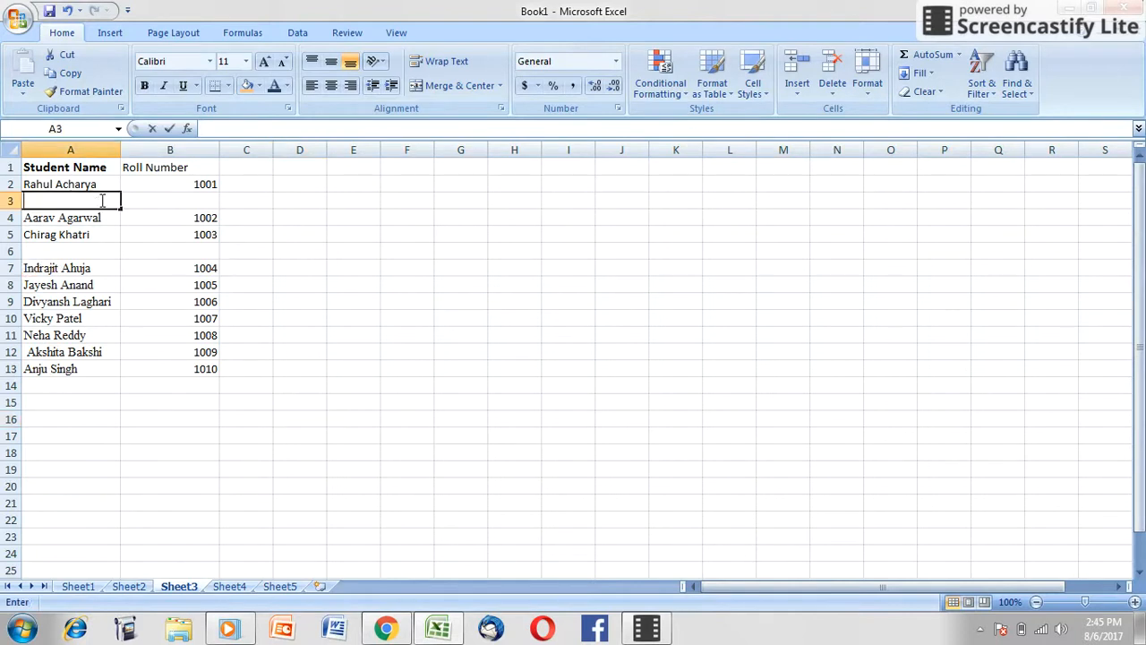
type("Av")
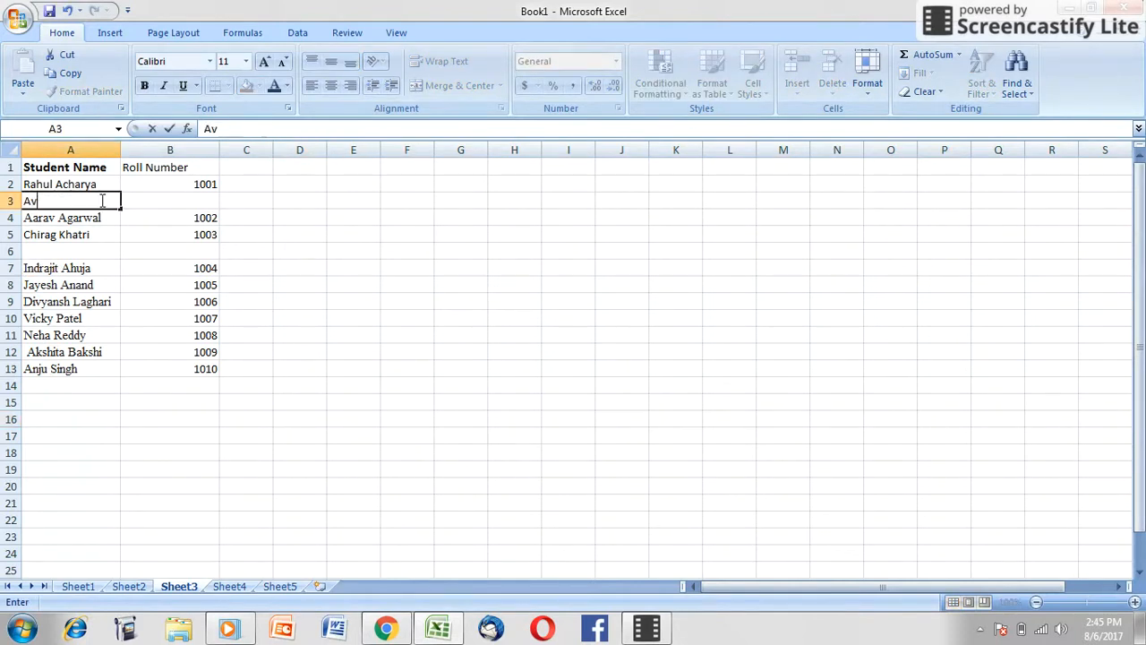
type("inash")
key("Return")
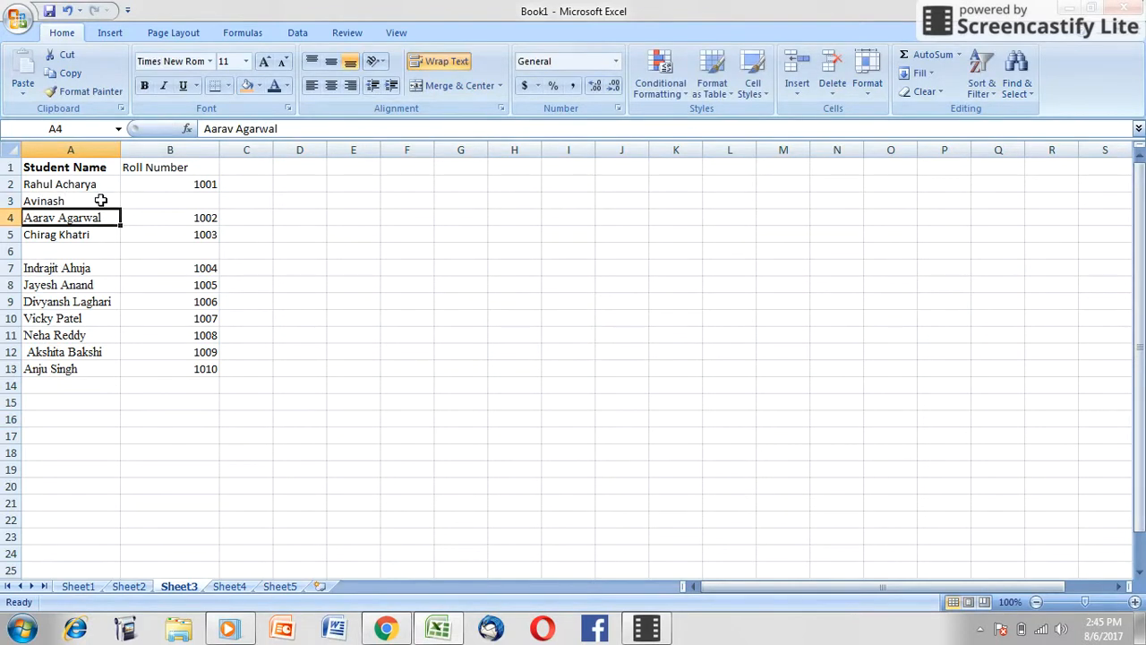
Step: Enter another student's first name in the blank cell A6 of Sheet3, without the autocompleted surname
left_click(93, 254)
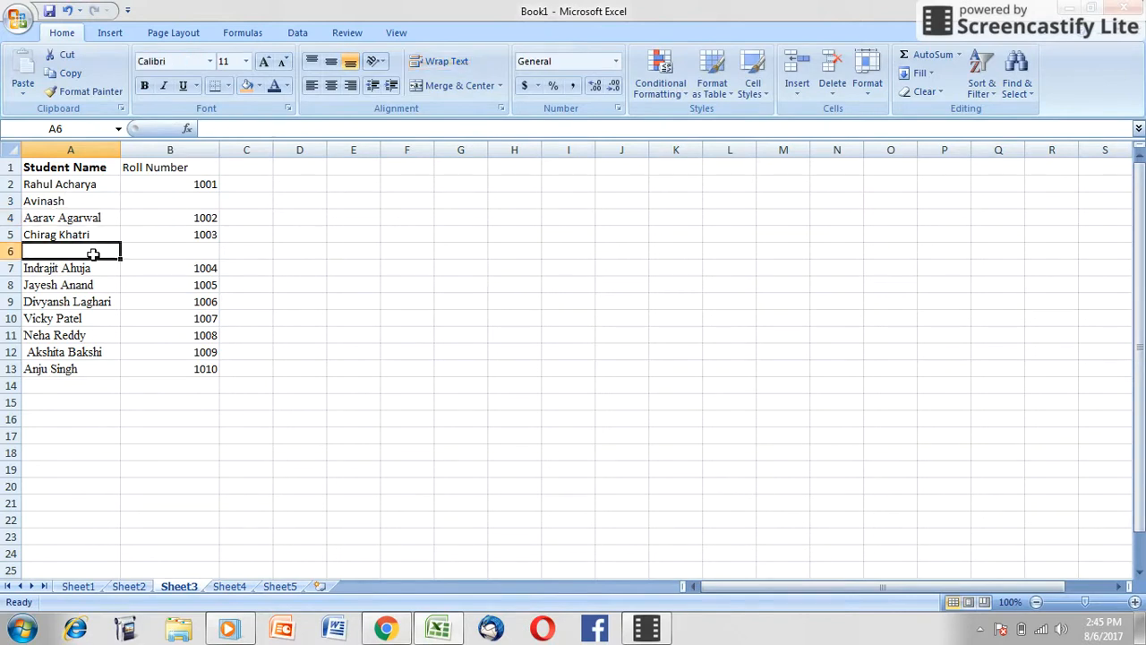
type("V")
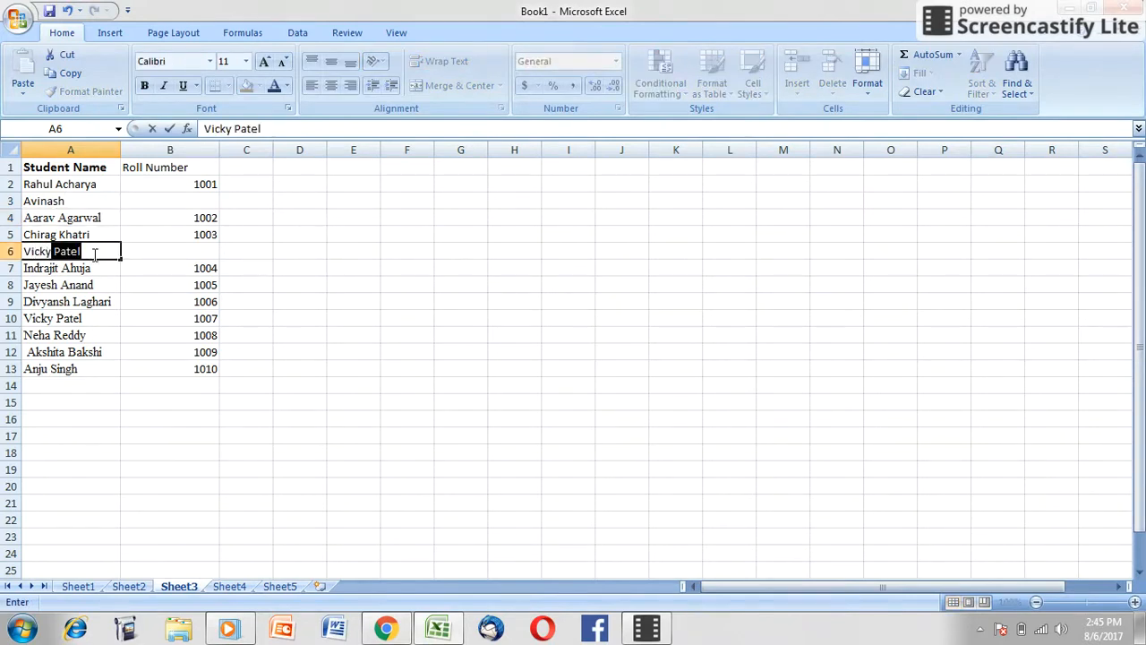
type("icky")
key("Delete")
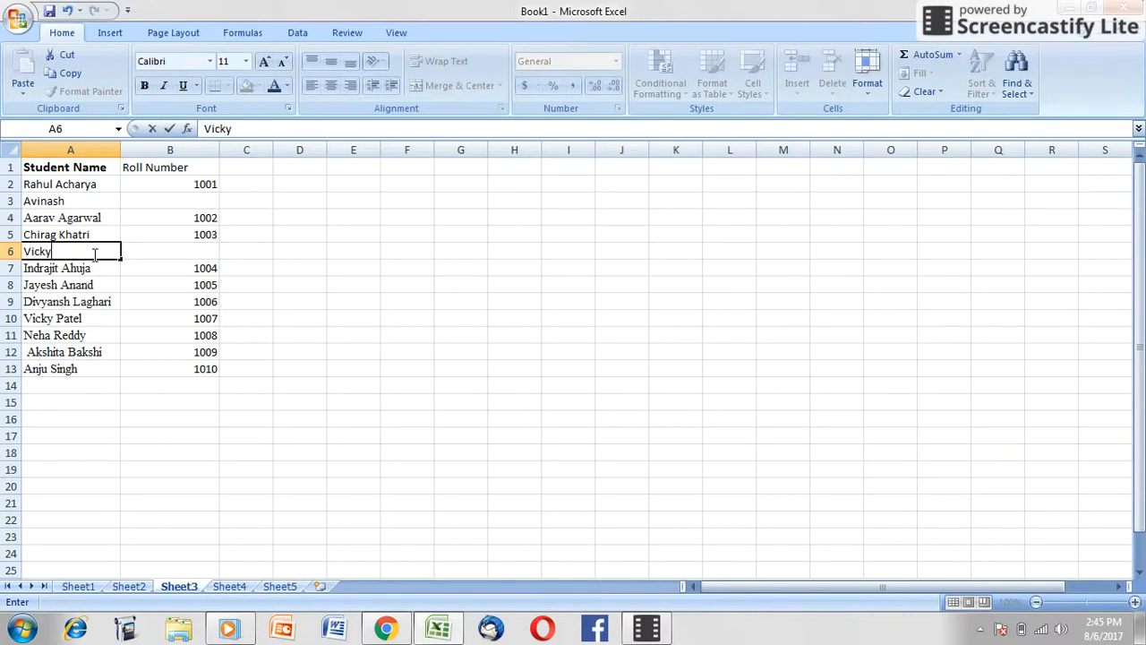
key("Return")
Step: Clear the existing roll numbers from B2:B13 on Sheet3
left_click(195, 252)
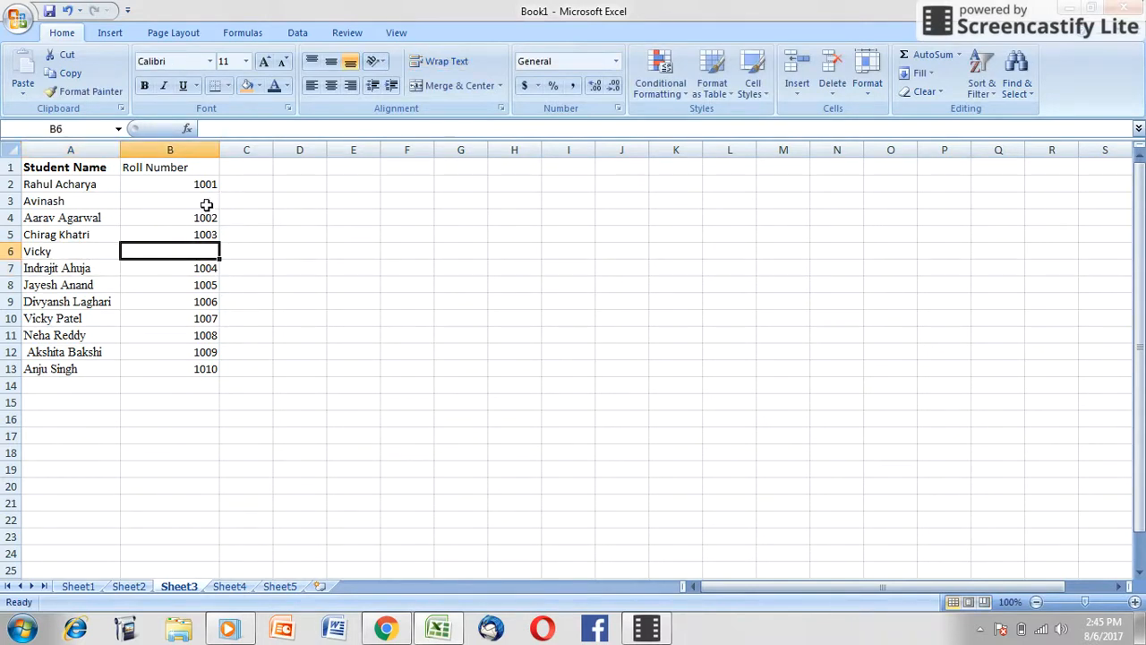
left_click_drag(208, 184, 184, 371)
key("Delete")
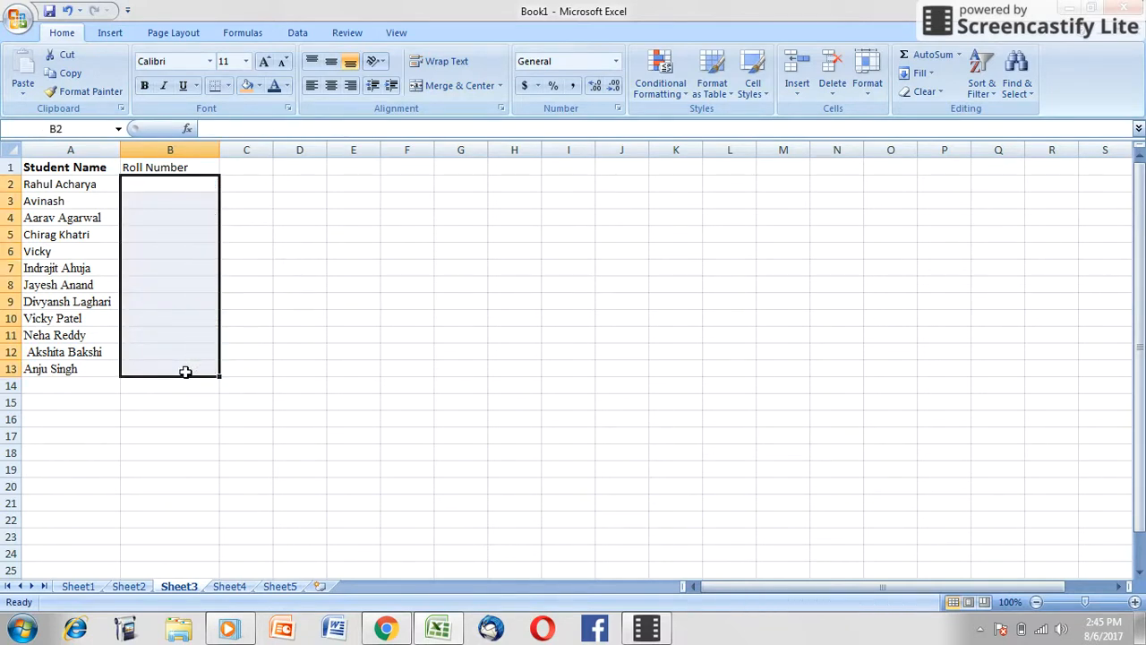
Step: Try filling the VLOOKUP formula from B1 down to B13, and clear the contents of B1:B13
left_click(206, 168)
left_click_drag(217, 175, 198, 374)
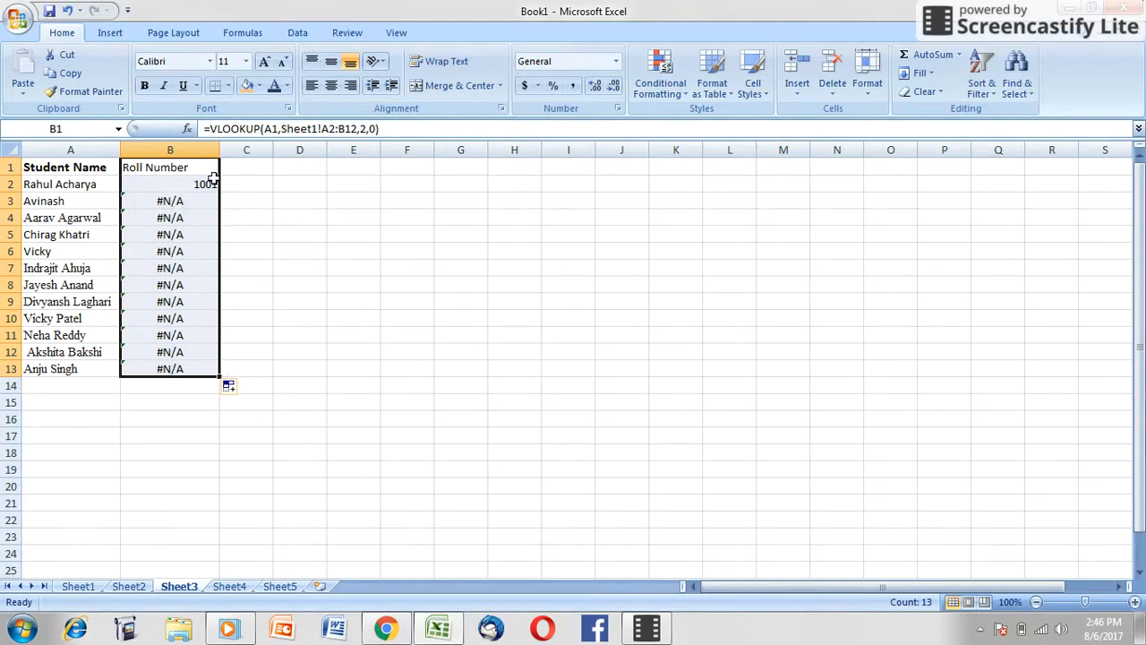
left_click_drag(210, 169, 188, 368)
key("Delete")
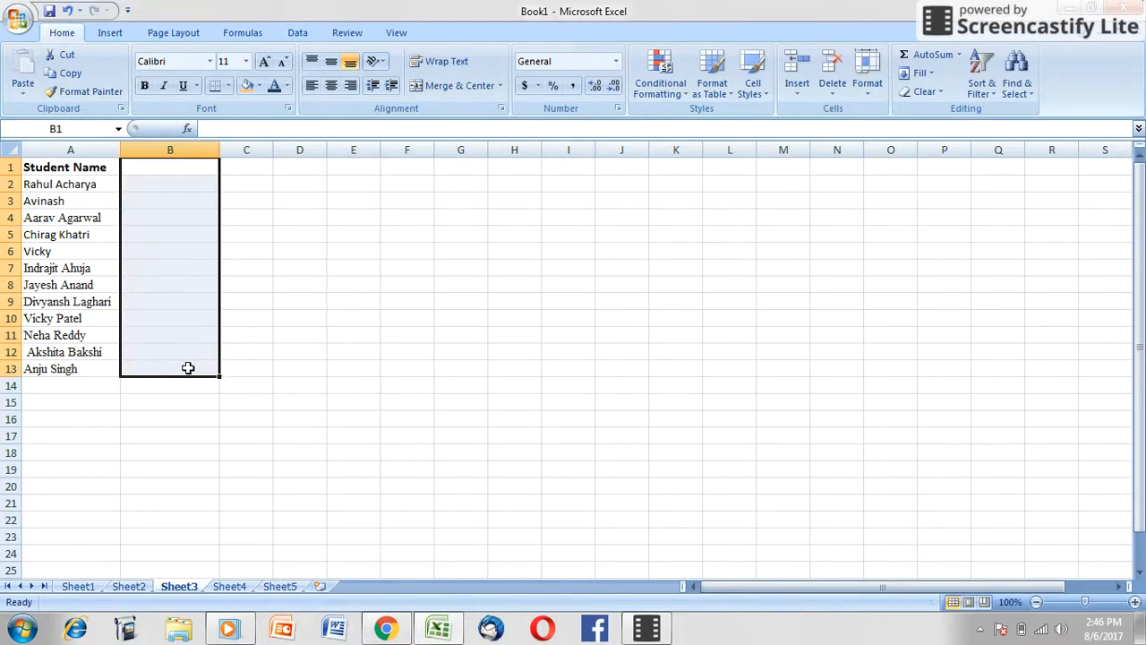
Step: Start a VLOOKUP formula in B1 of Sheet3 with A1 as the lookup value
left_click(189, 166)
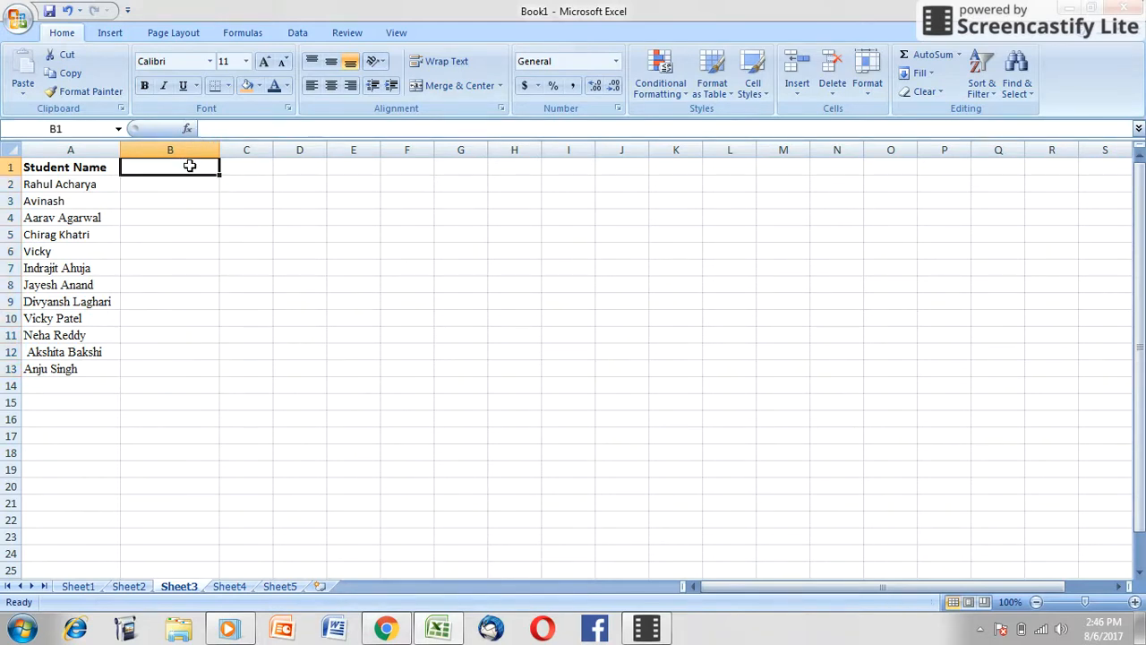
double_click(190, 165)
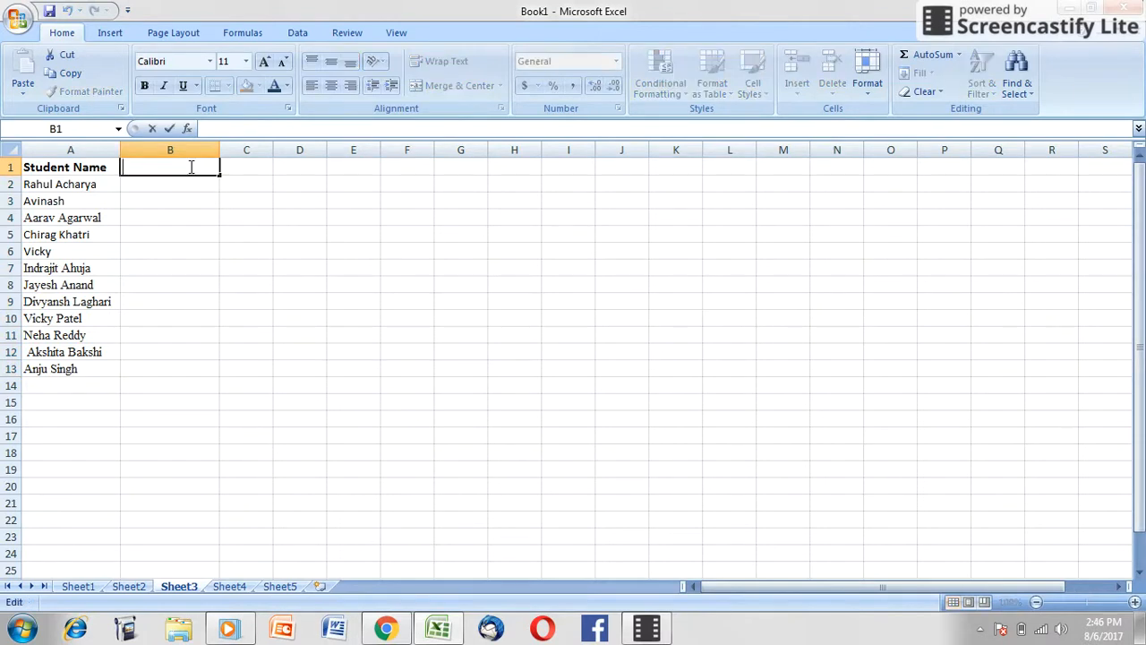
type("=vlo")
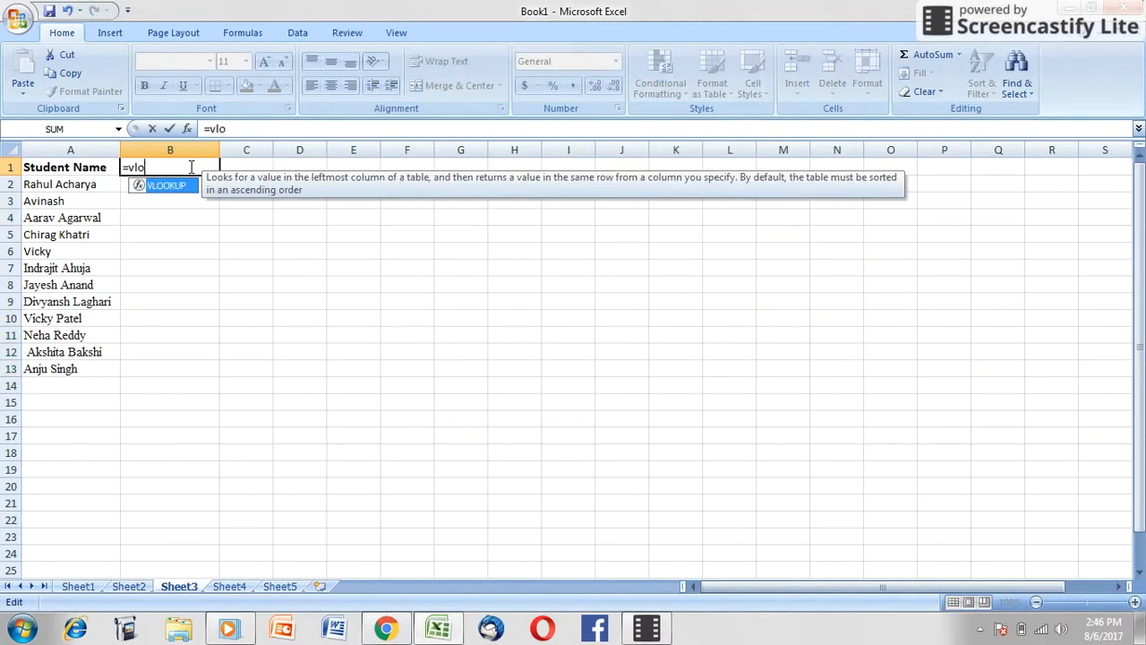
type("o")
key("Tab")
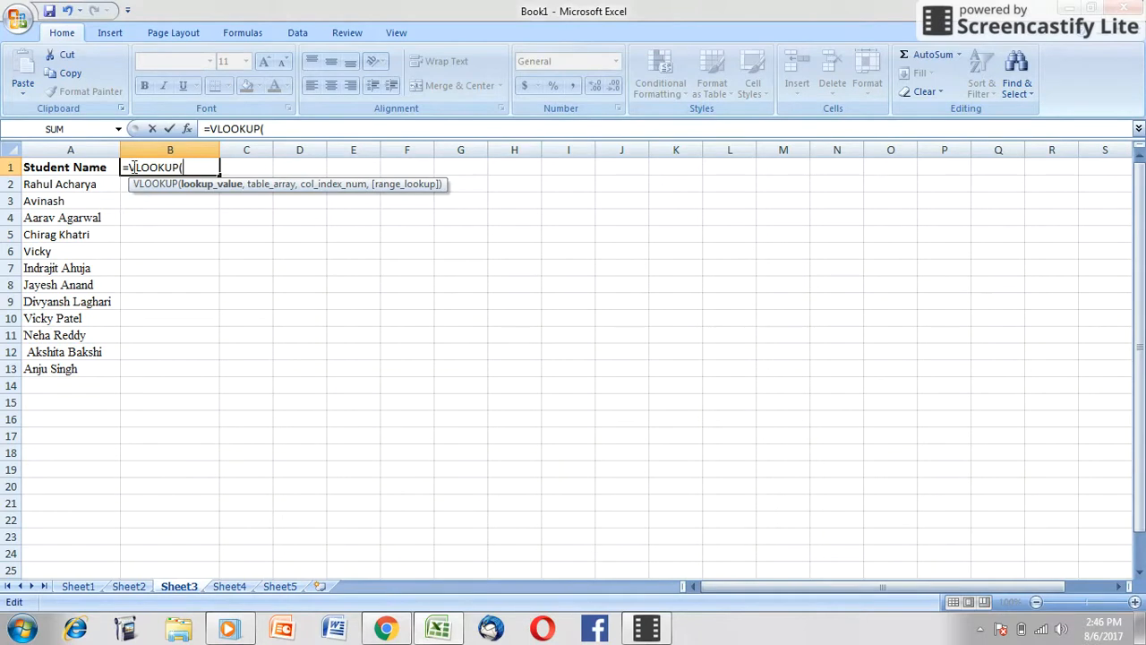
left_click(101, 167)
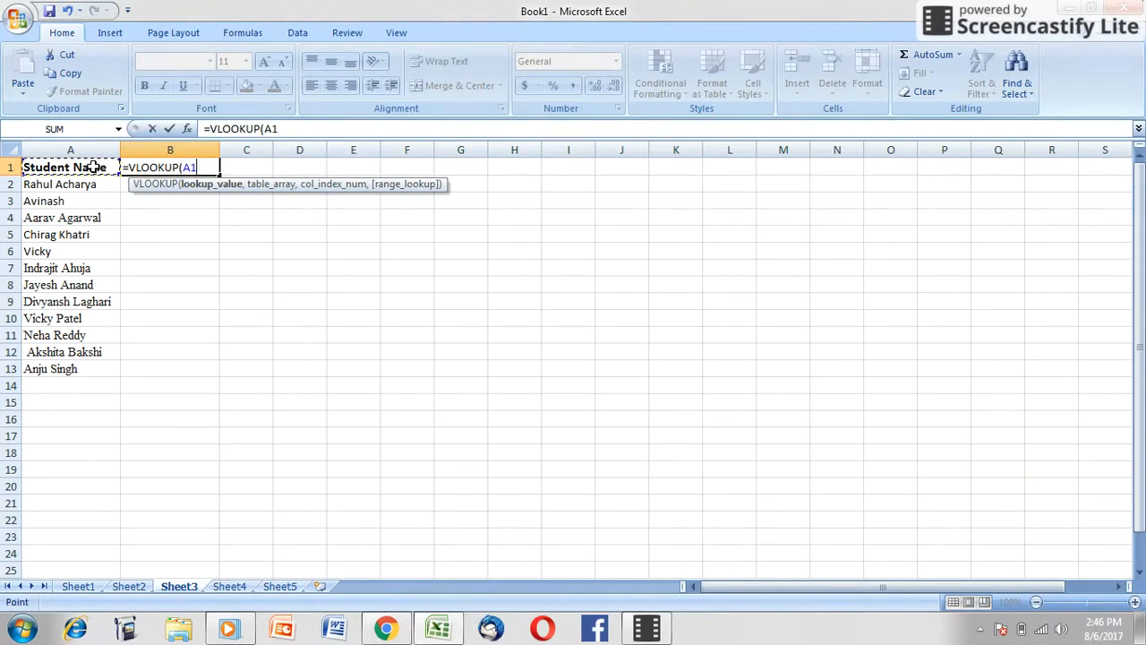
type(",")
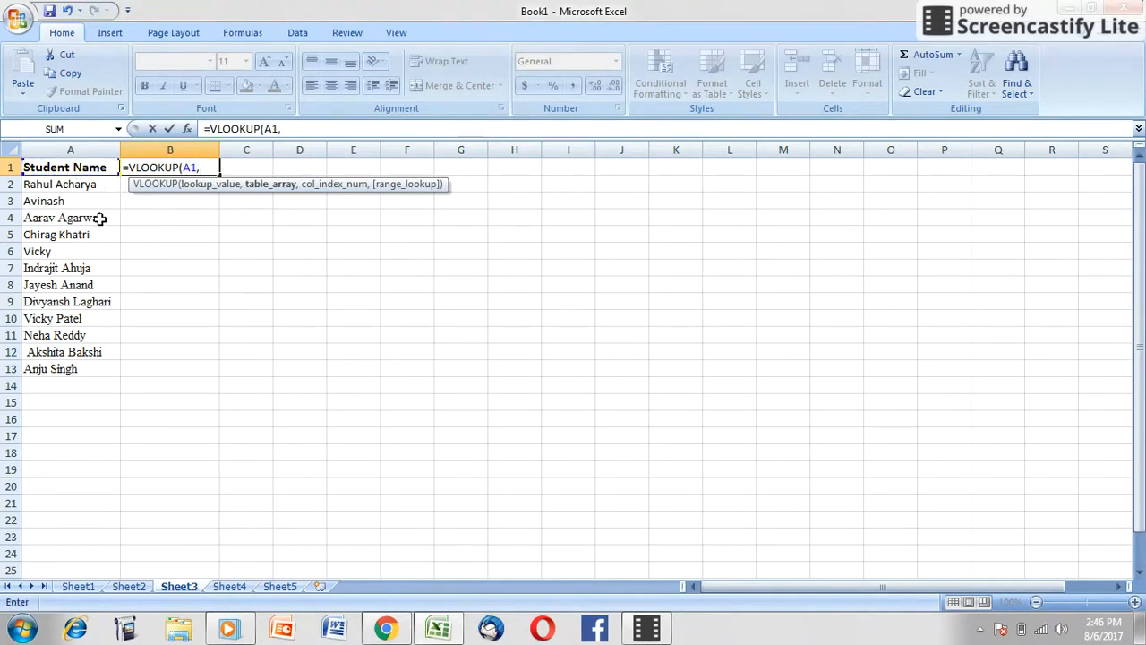
Step: Set the VLOOKUP table array to Sheet1 A2:B12, column index 2 and range lookup 0, and enter the formula in B1
left_click(77, 587)
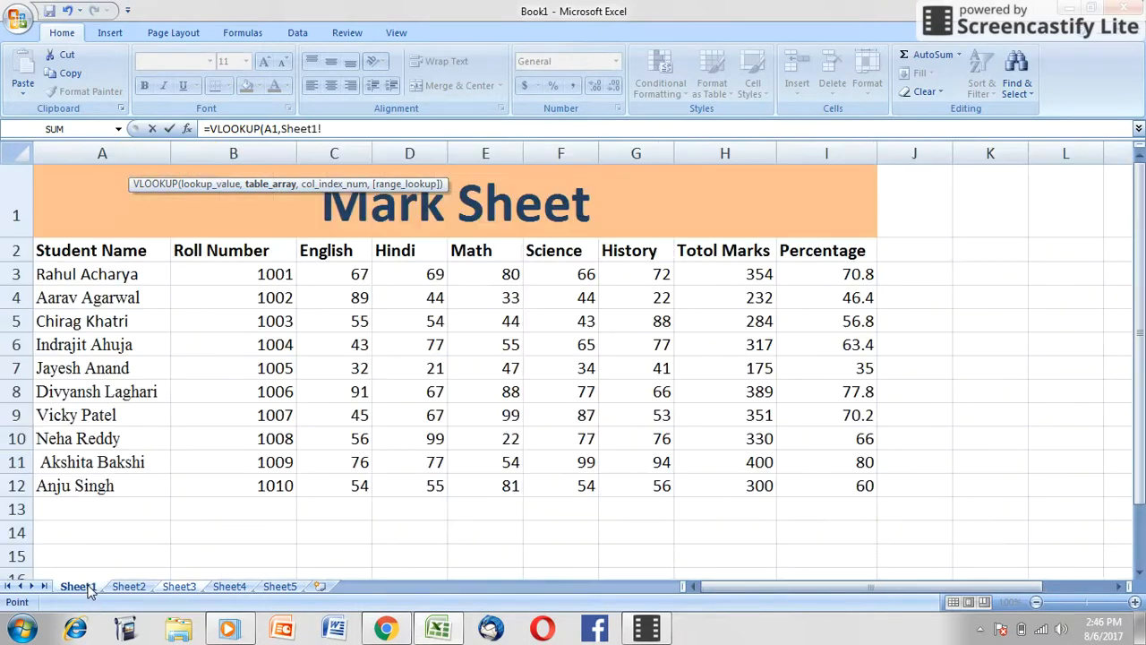
left_click_drag(123, 250, 225, 480)
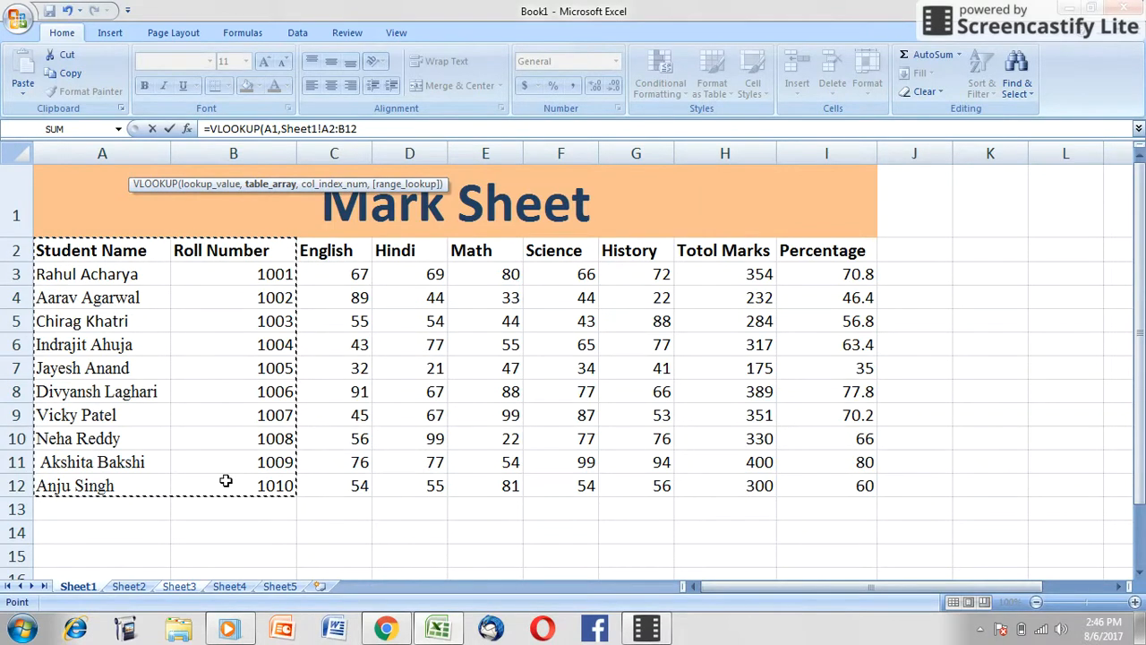
type(",")
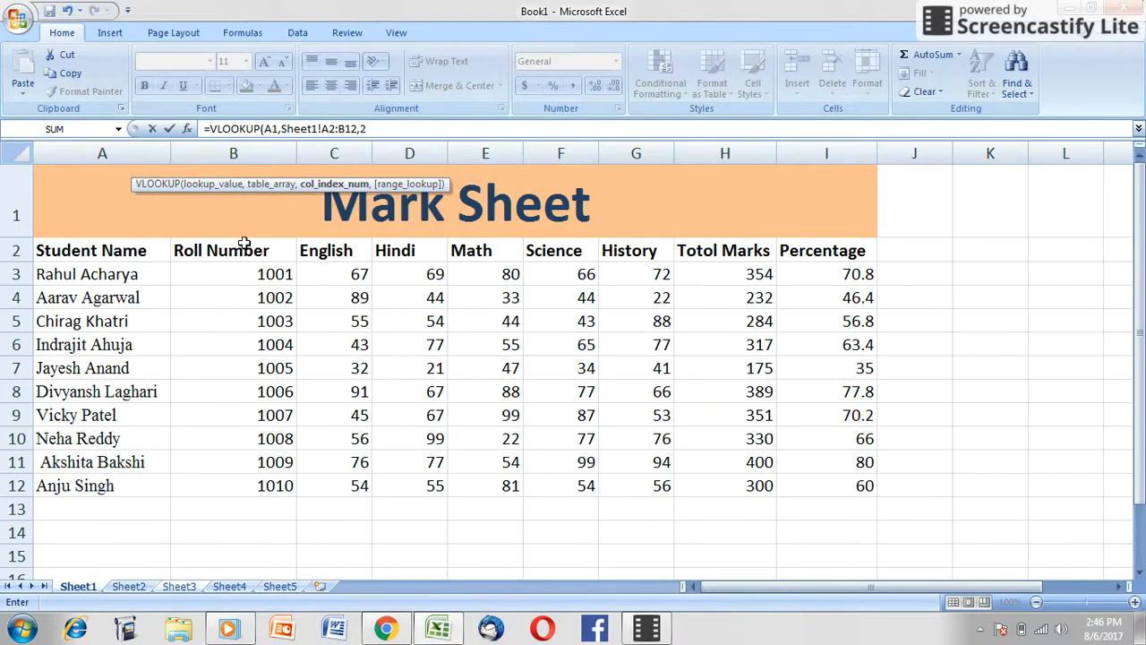
type("2,")
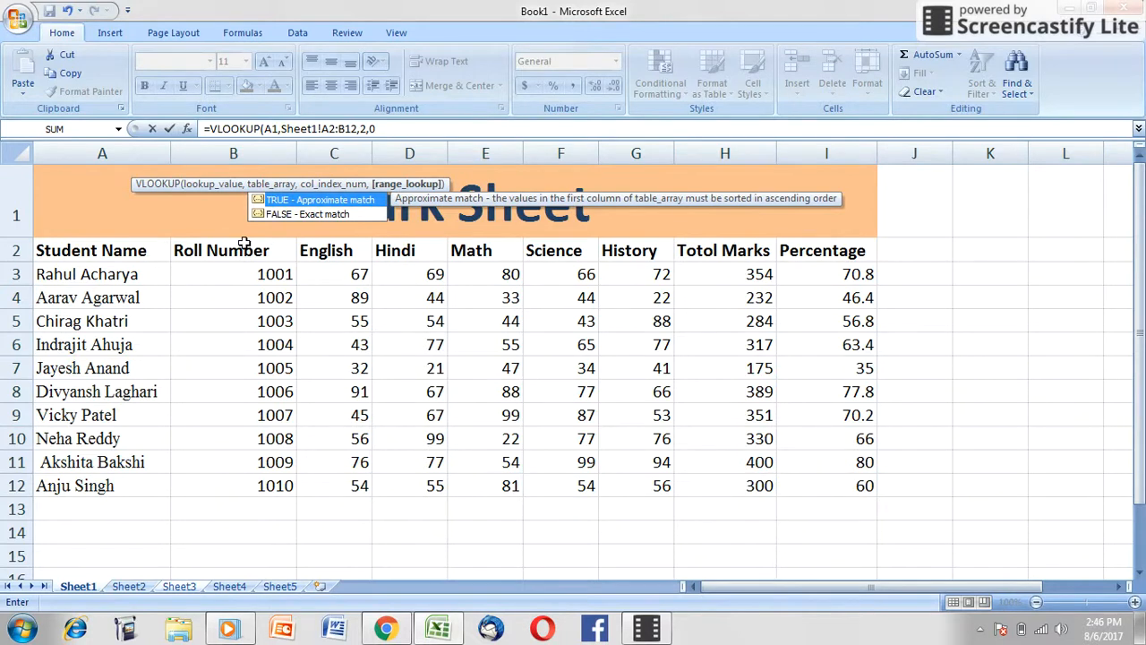
type("0)")
key("Return")
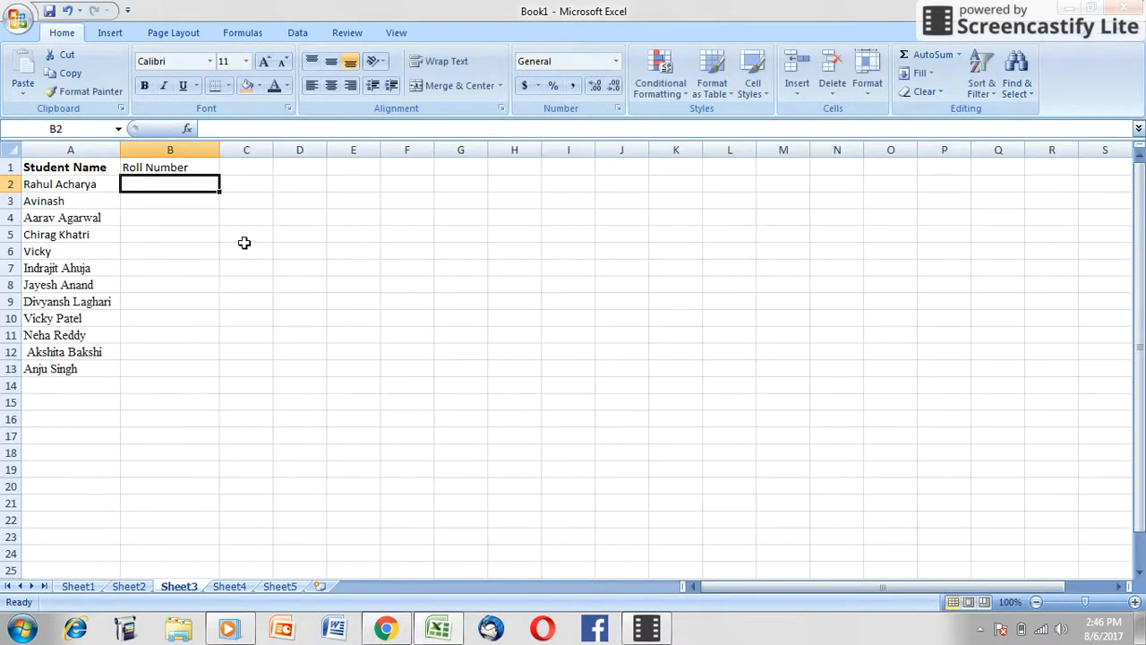
left_click(200, 168)
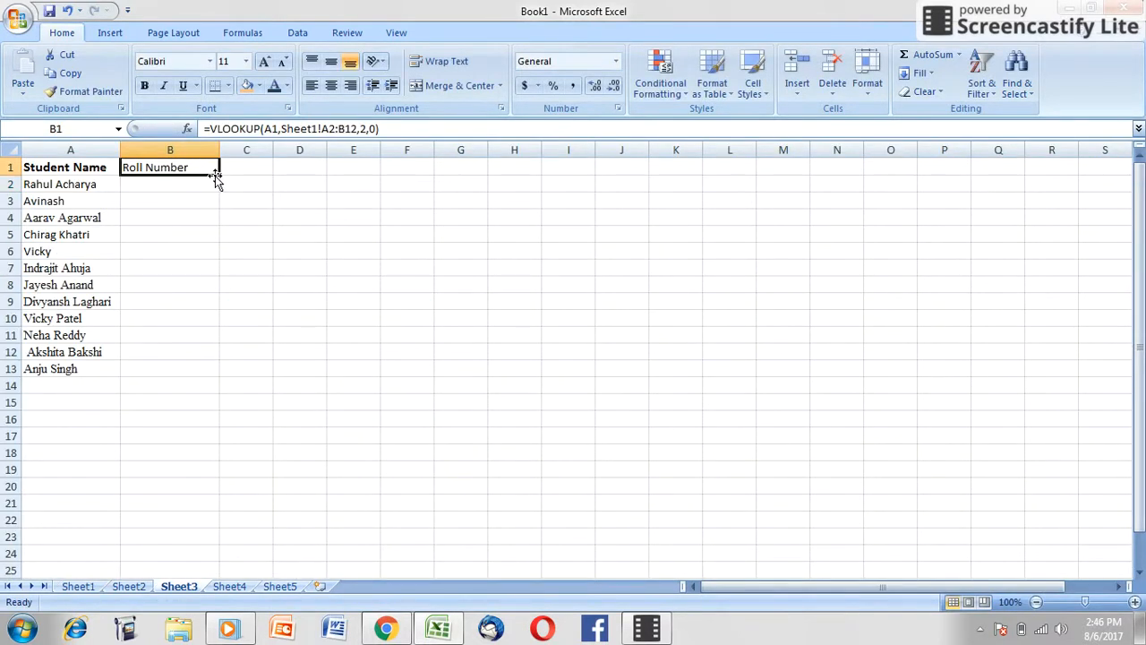
Step: Try filling the relative-reference VLOOKUP formula from B1 down to B13, and clear the resulting B2:B13
left_click_drag(219, 175, 204, 371)
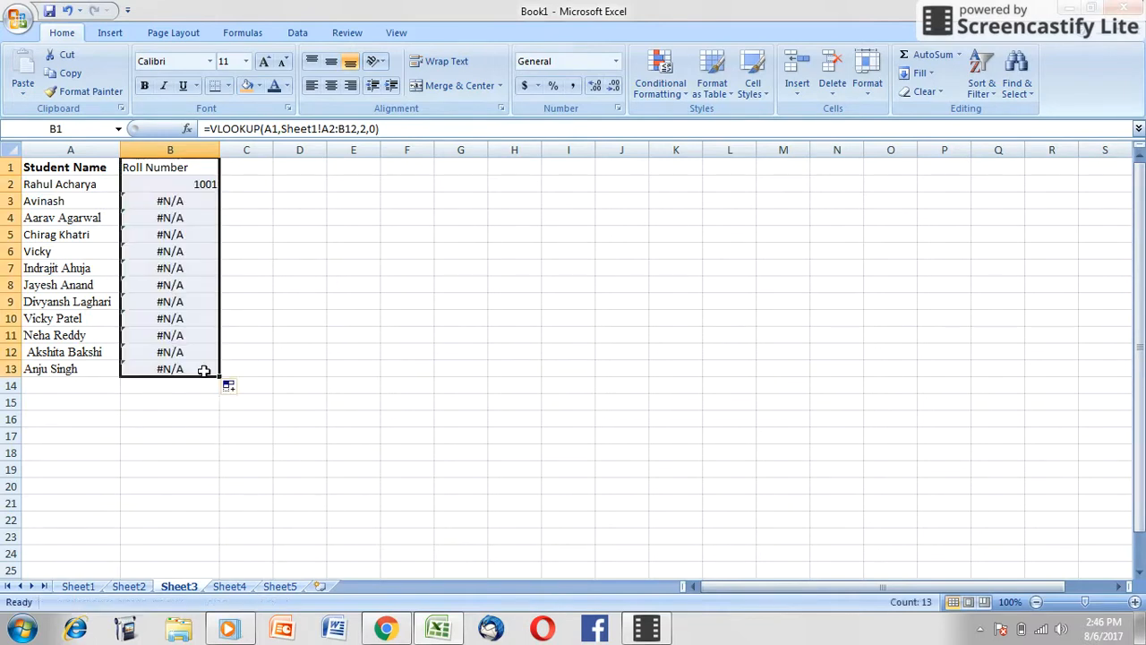
left_click_drag(173, 182, 190, 367)
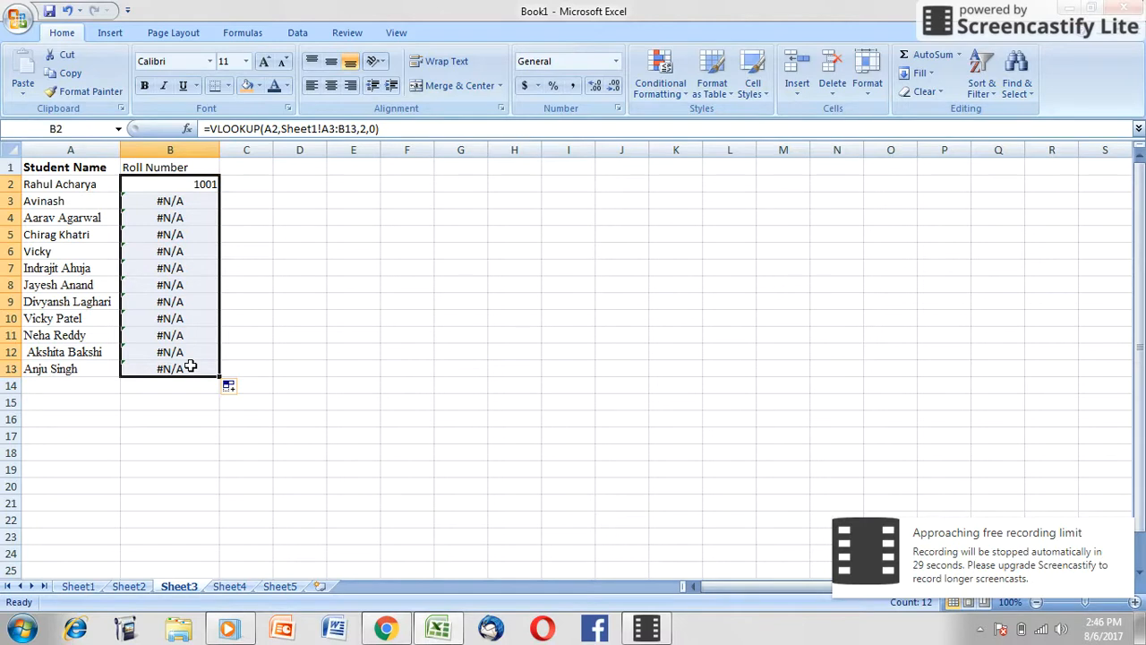
key("Delete")
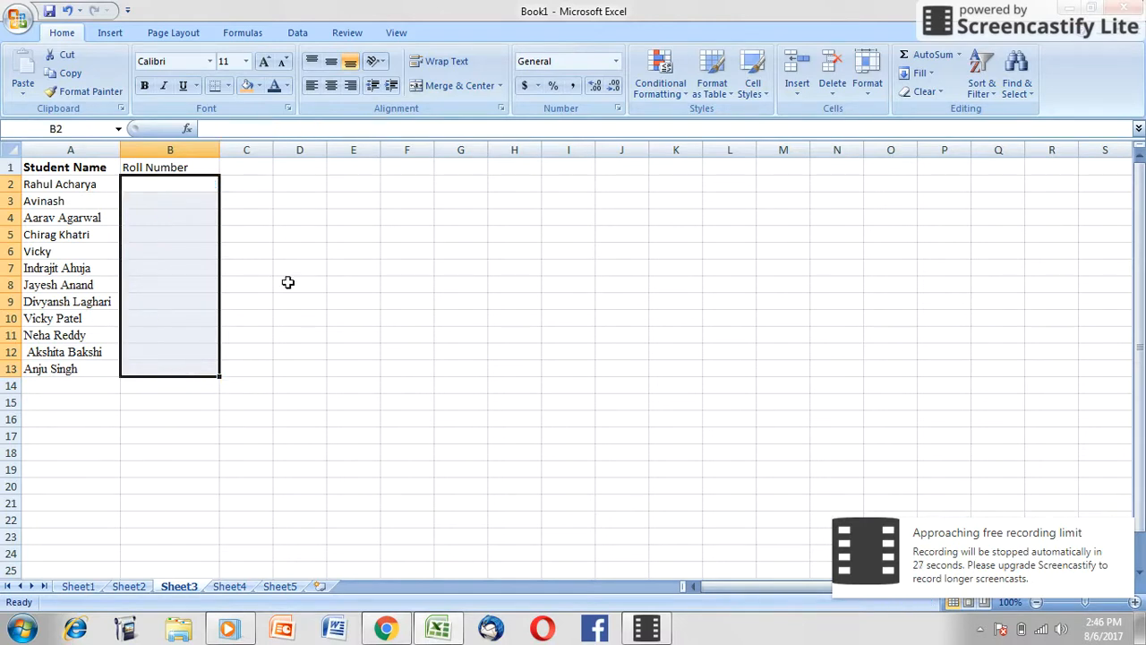
Step: Make the table array in B1's VLOOKUP formula absolute as Sheet1!$A$2:$B$12, and fill the formula down to B13
left_click(196, 169)
left_click(325, 130)
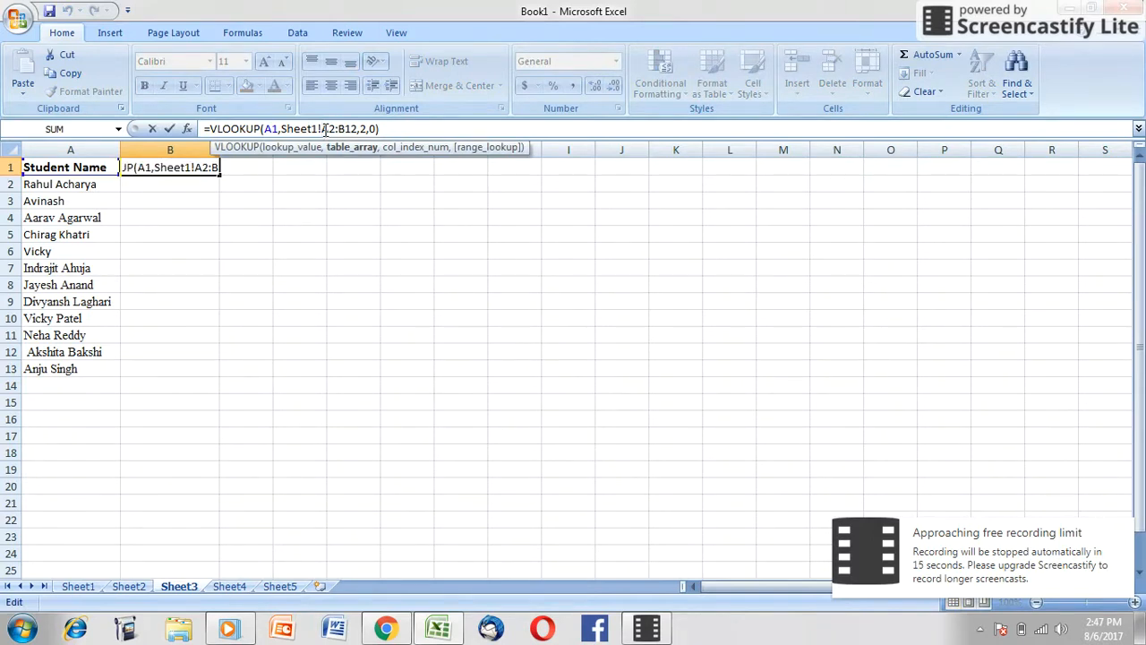
key("F4")
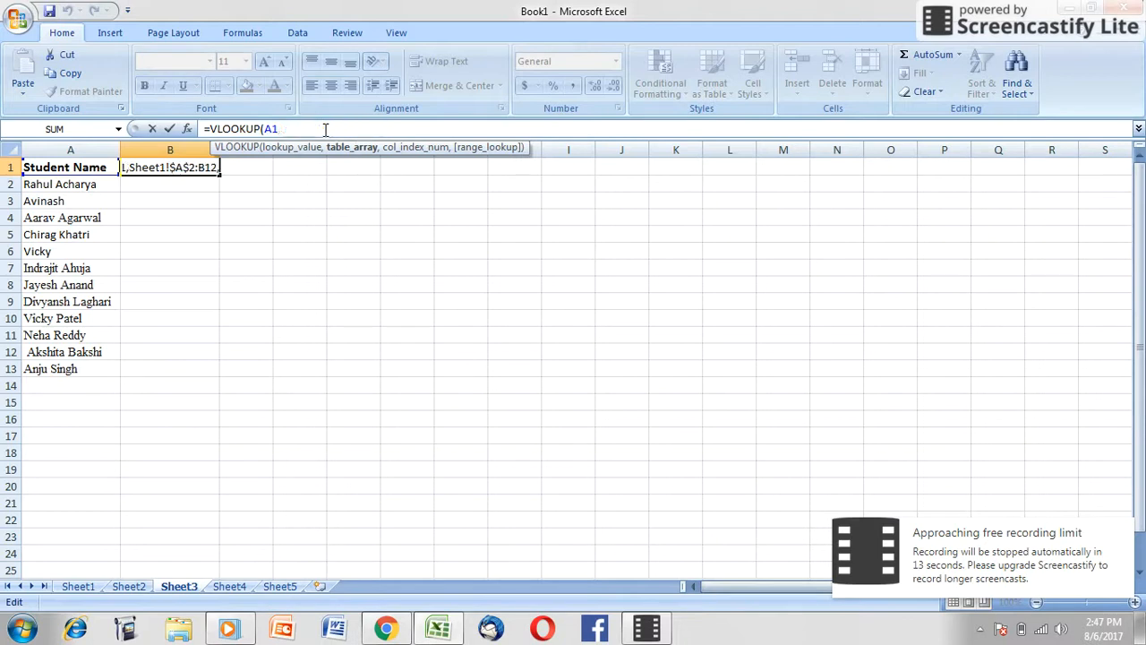
left_click(353, 129)
key("F4")
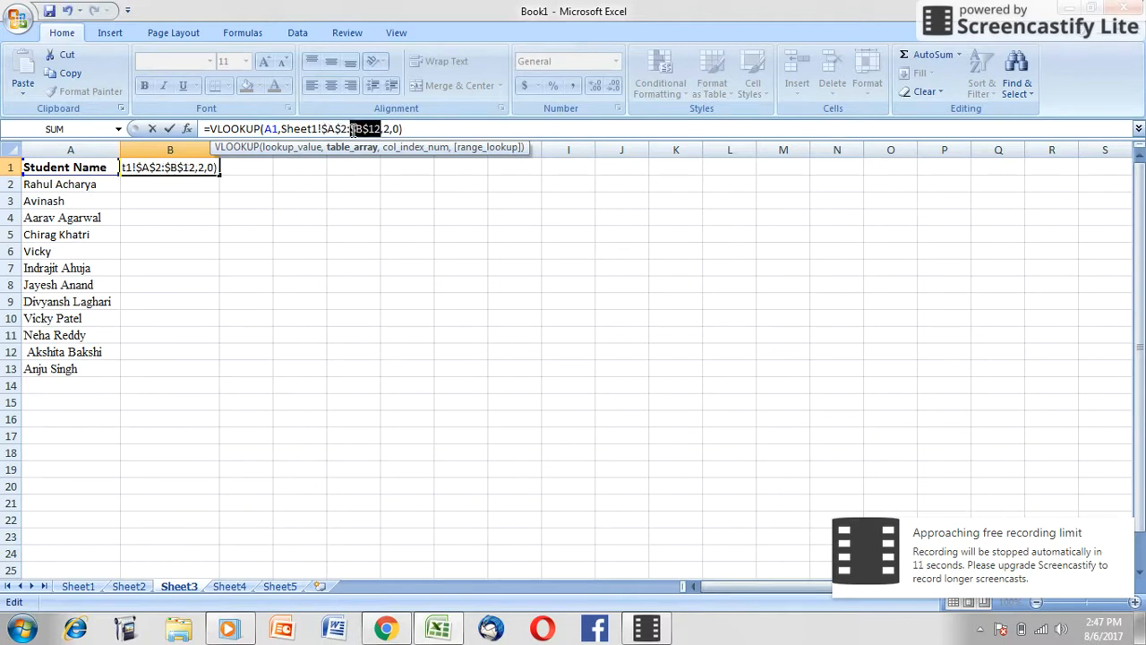
key("Return")
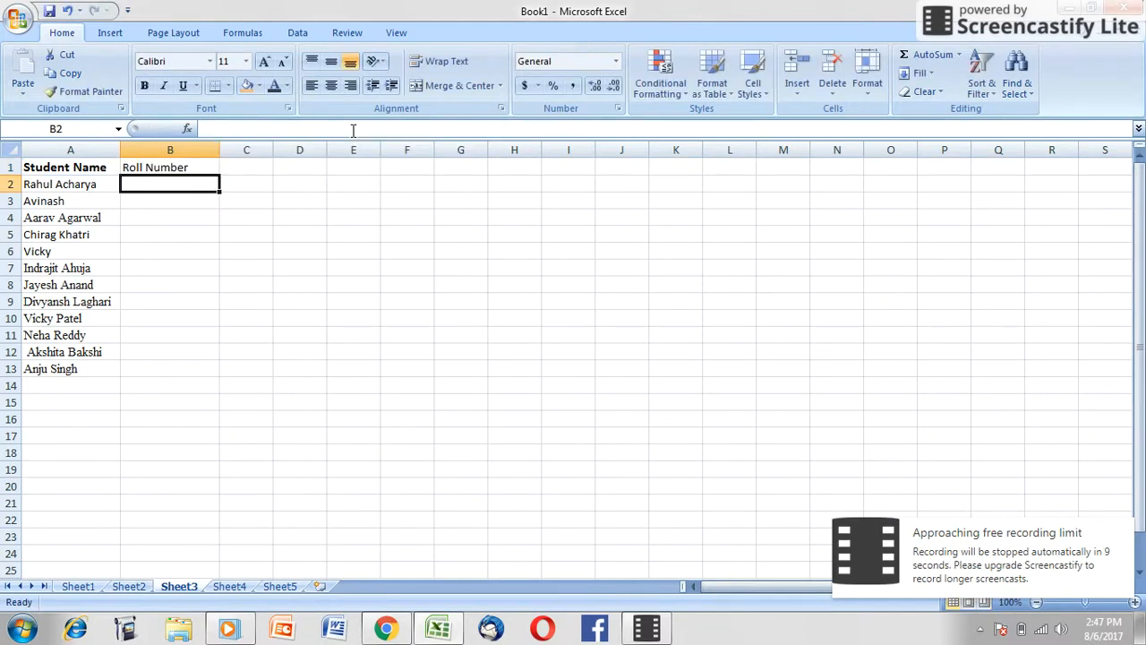
left_click(213, 170)
left_click_drag(219, 176, 187, 382)
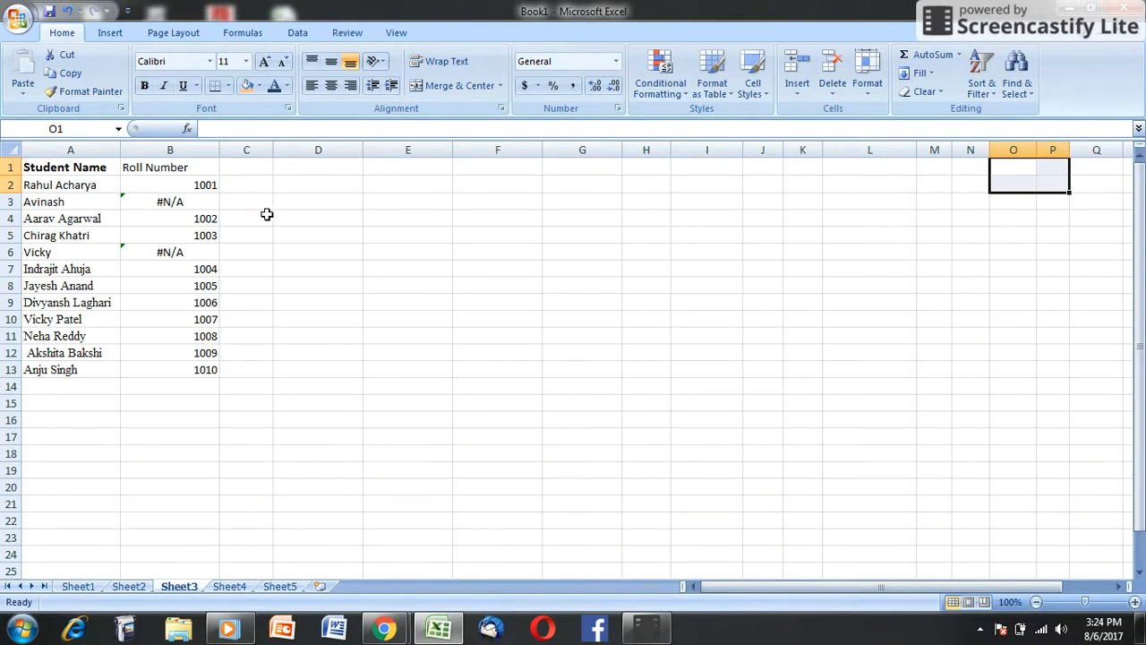
Step: Examine the VLOOKUP formula in B1 and compare the vertical column B with the horizontal row 7 on Sheet3
left_click(190, 173)
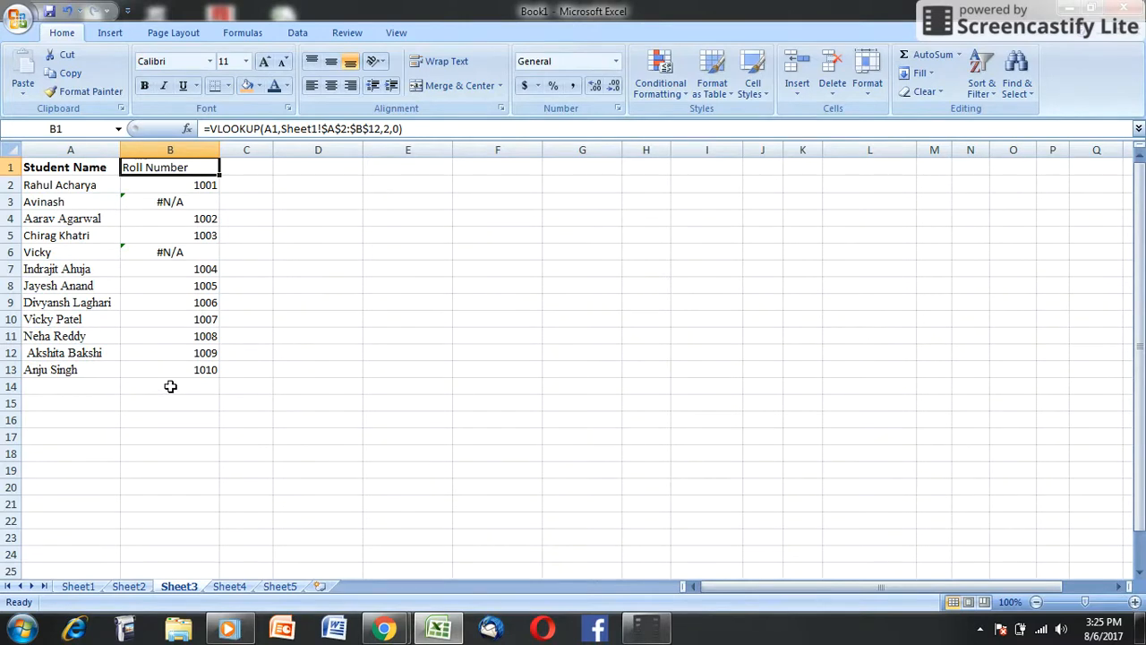
left_click(407, 129)
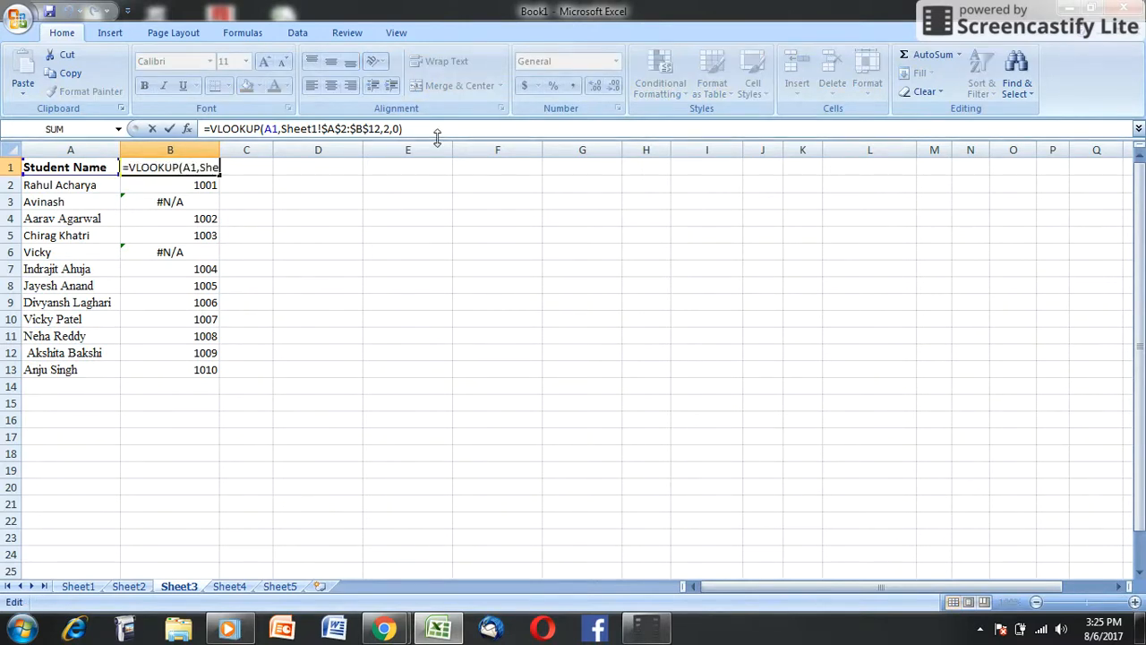
key("Return")
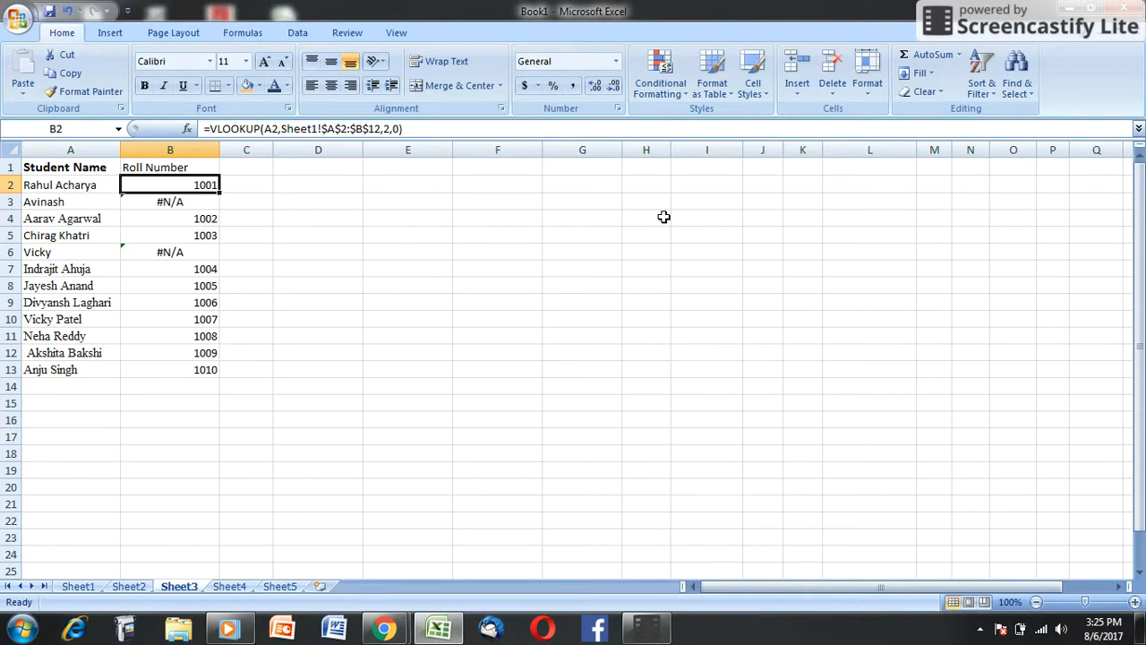
left_click(159, 150)
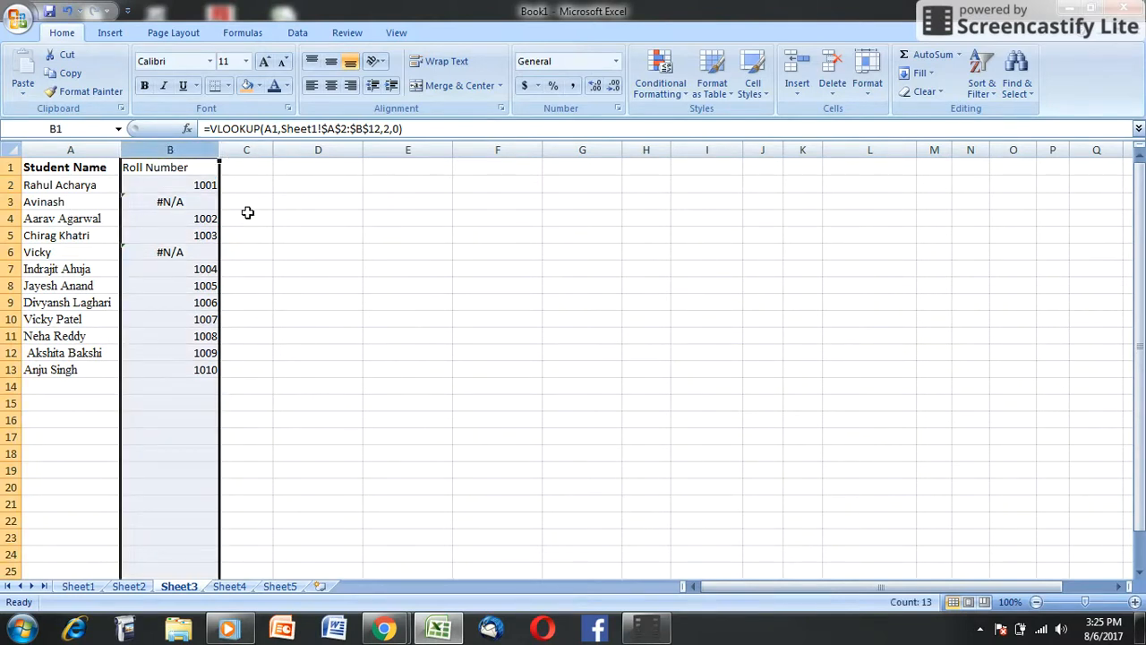
left_click(8, 268)
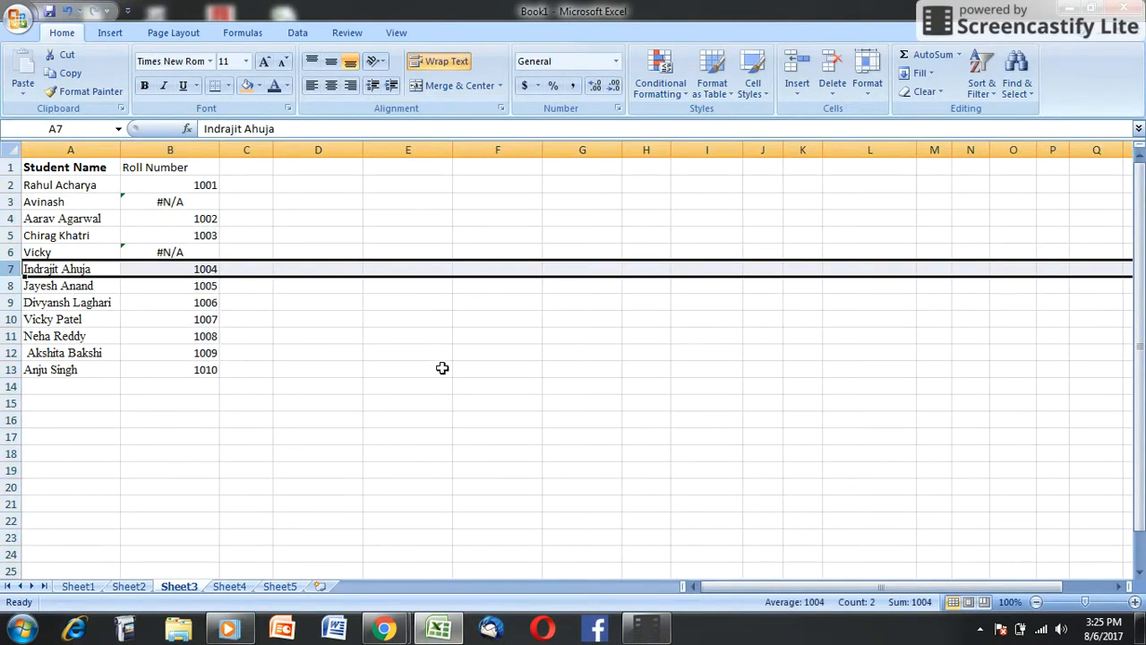
Step: Copy A2:C12 from the Sheet1 mark sheet and paste it transposed at A1 of Sheet2
left_click(78, 586)
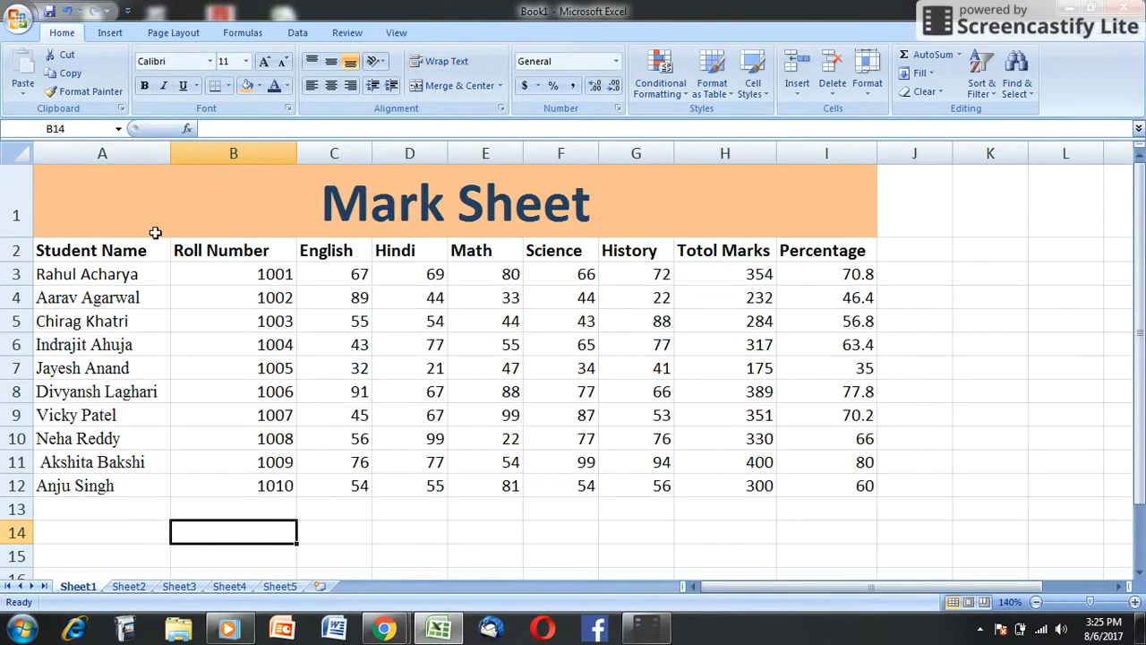
left_click_drag(129, 250, 351, 484)
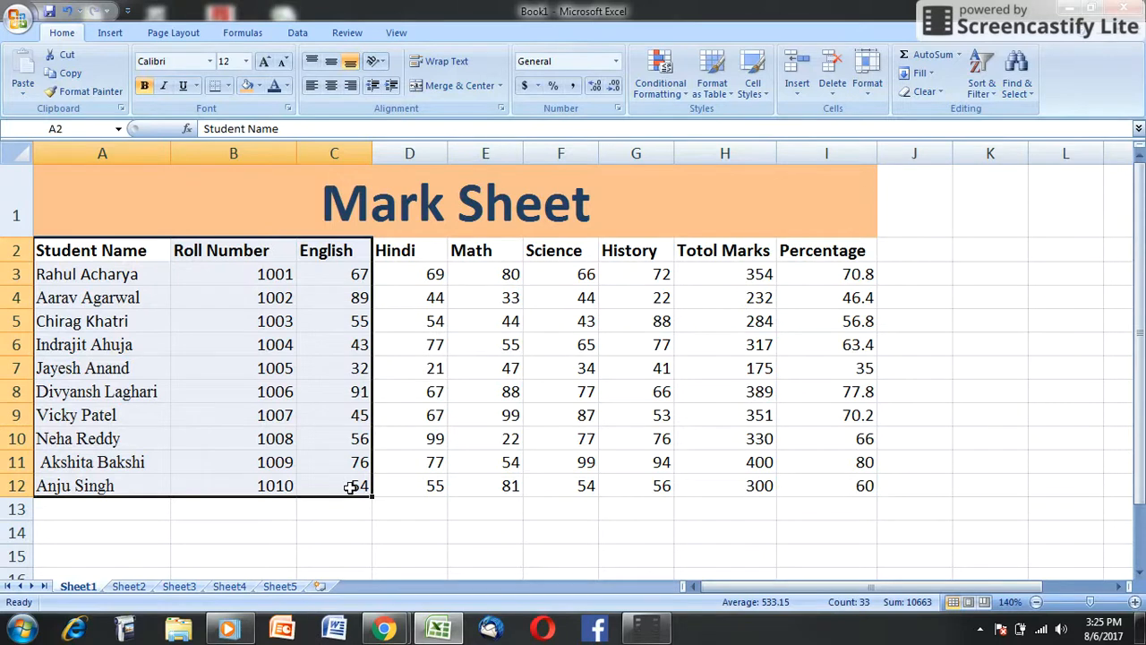
key("ctrl+c")
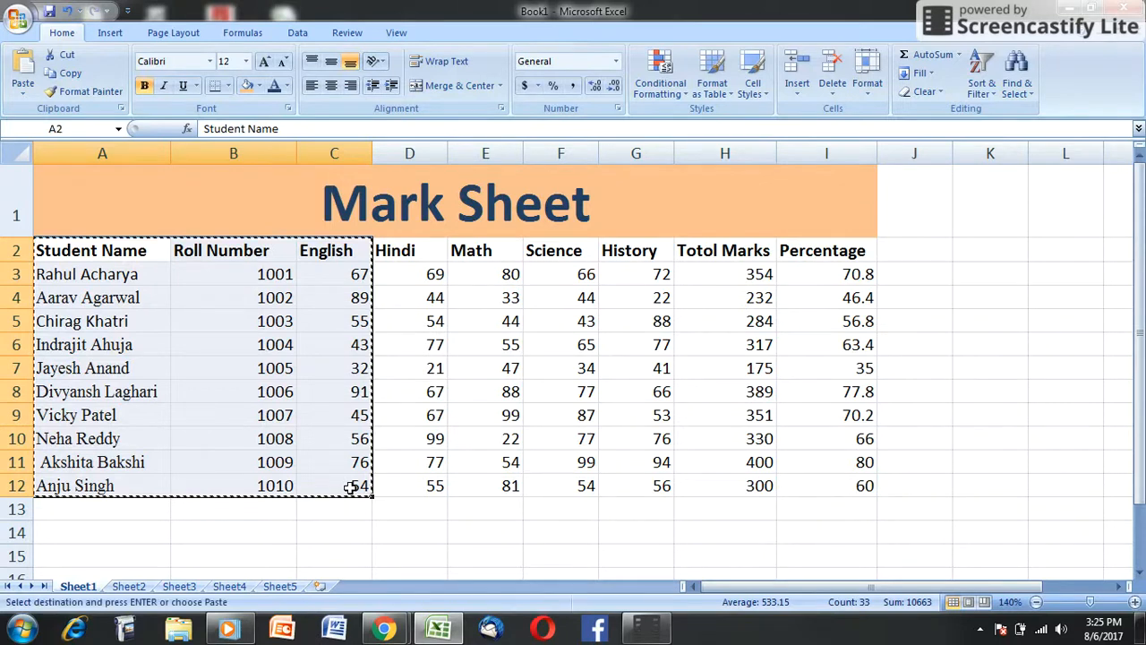
left_click(132, 588)
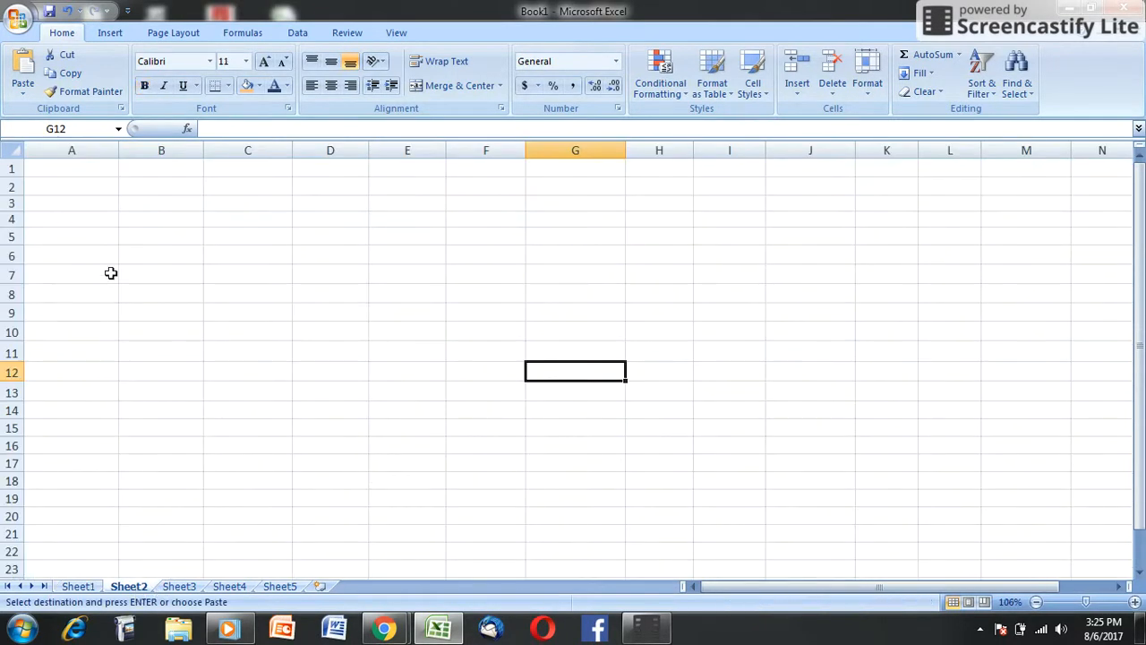
left_click(73, 168)
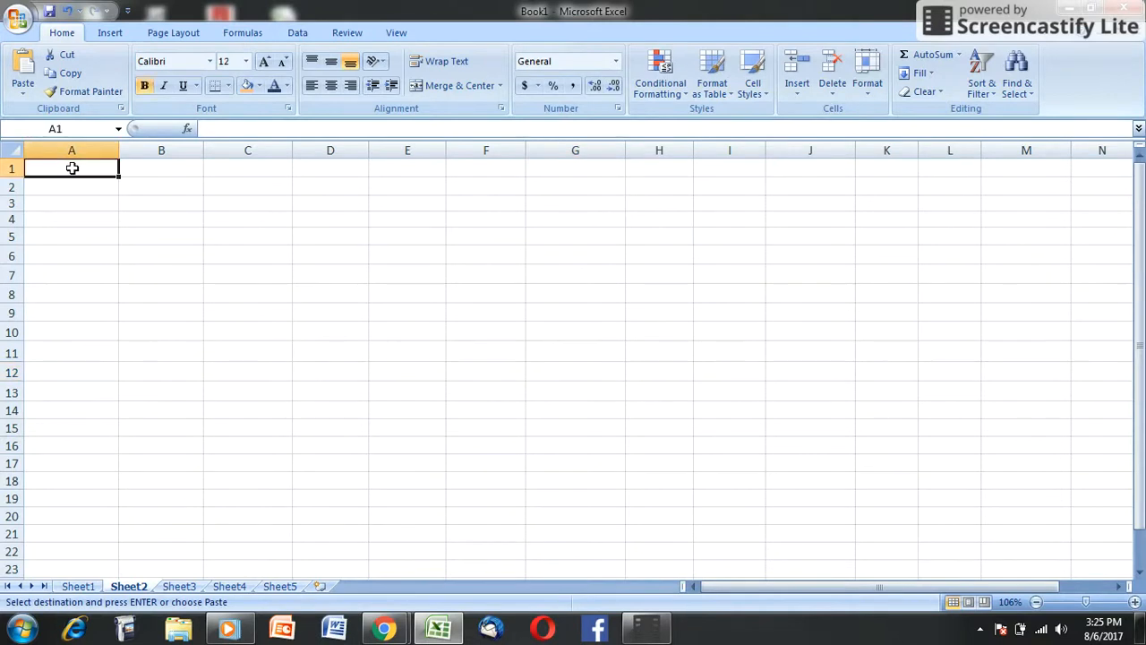
right_click(72, 168)
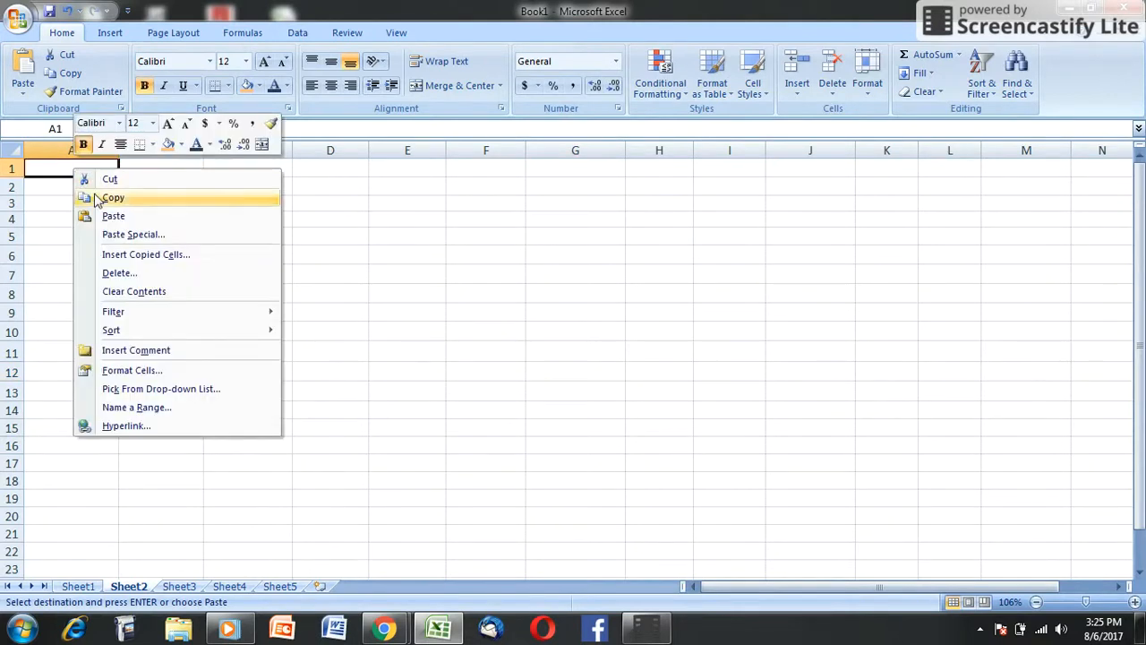
left_click(138, 236)
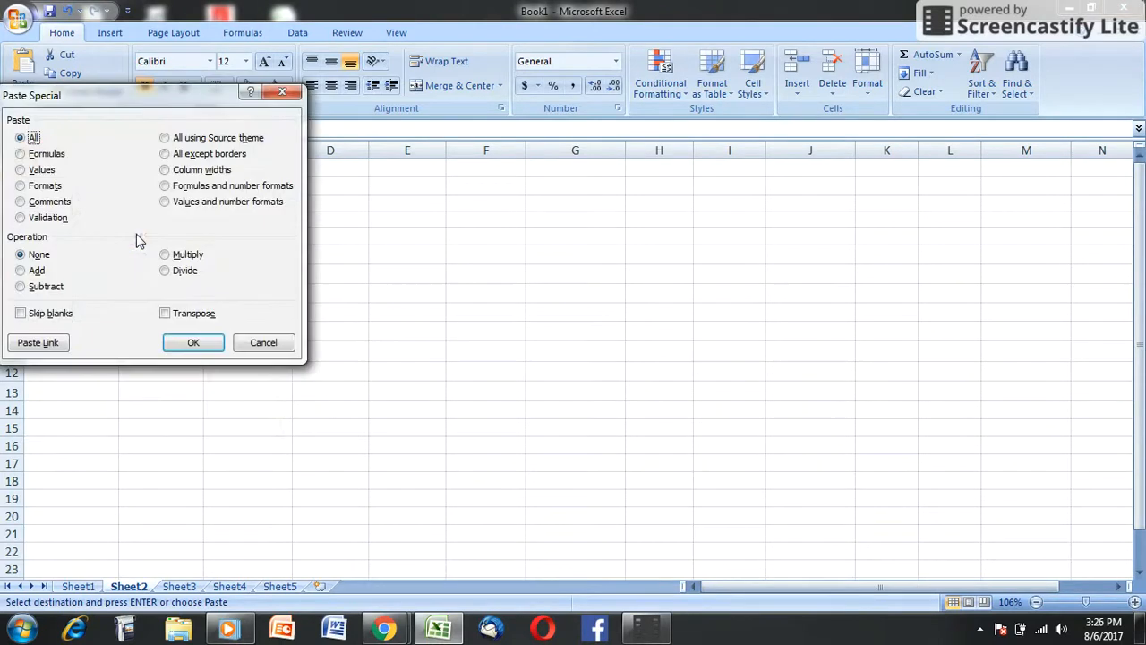
left_click(168, 315)
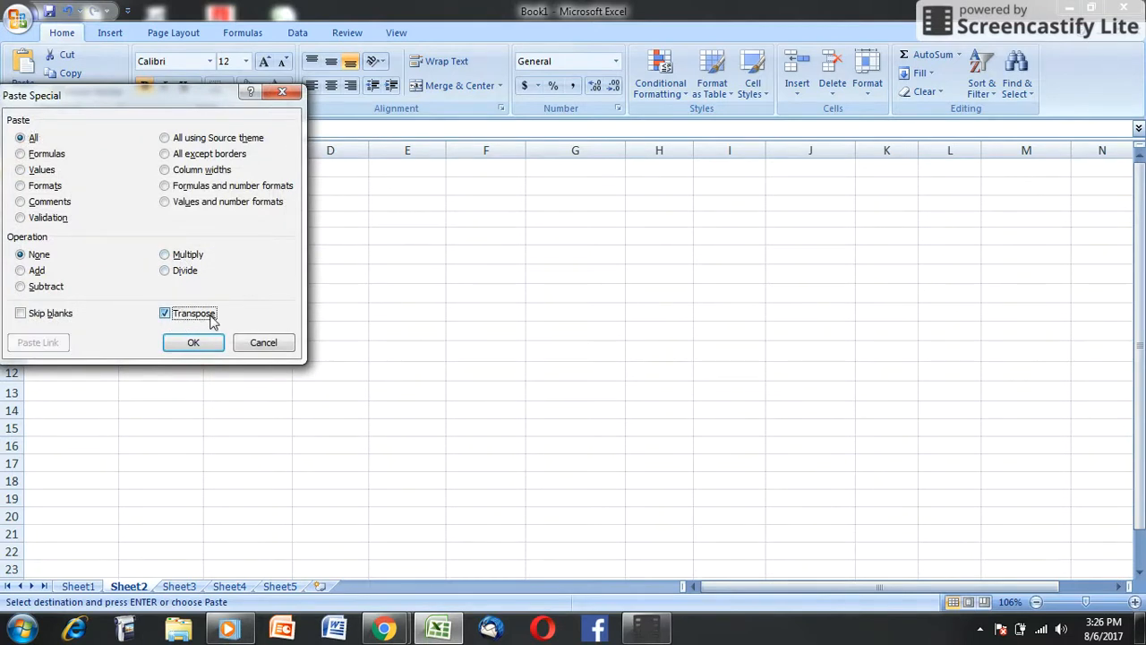
left_click(194, 344)
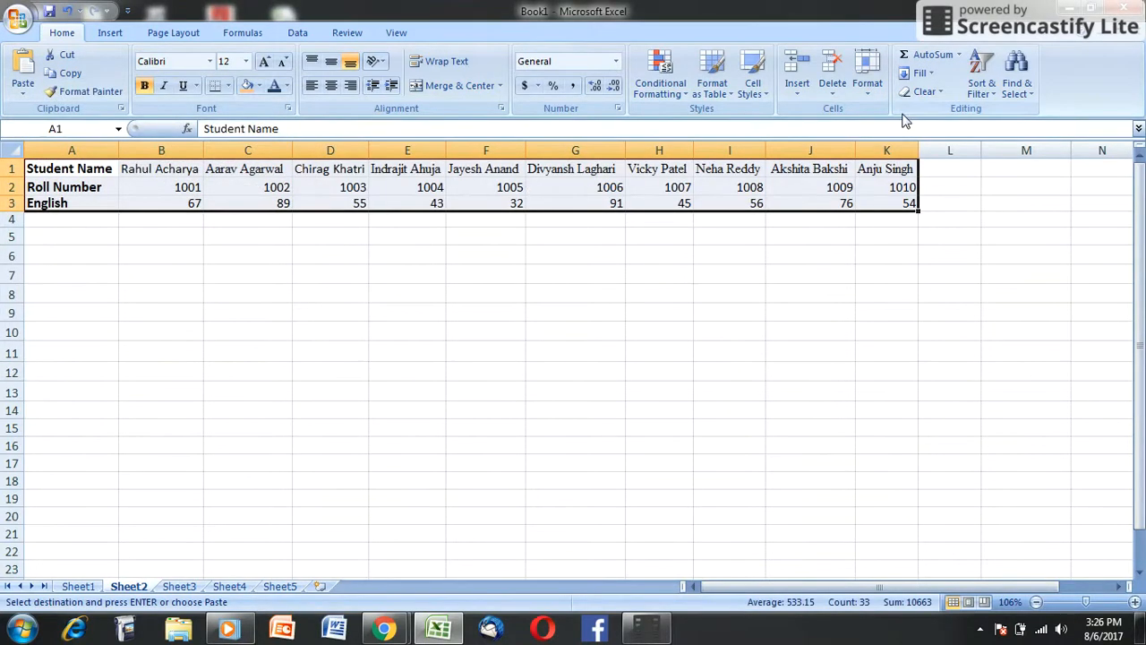
Step: AutoFit the column widths of the transposed table on Sheet2 and check its student name row
left_click(873, 99)
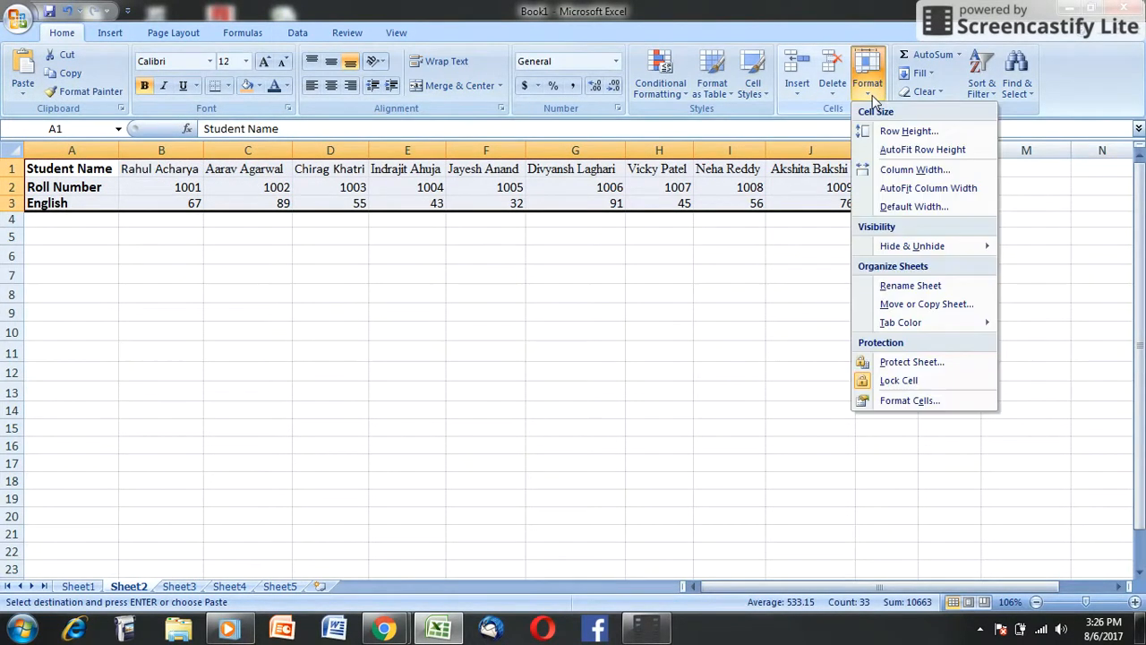
left_click(916, 195)
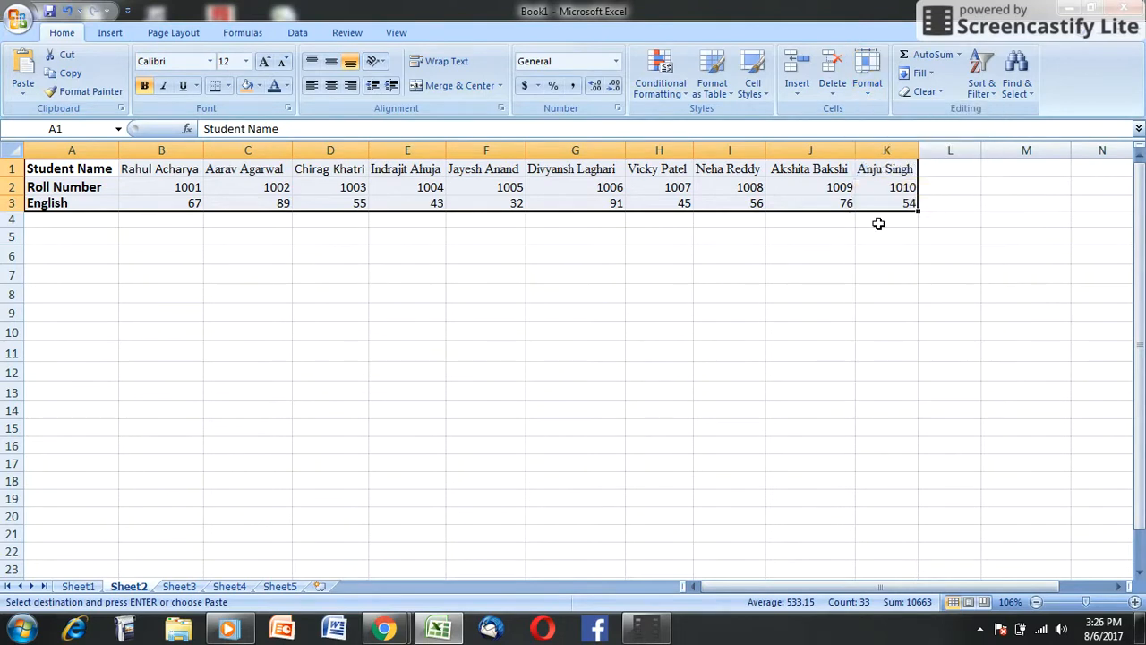
left_click(751, 311)
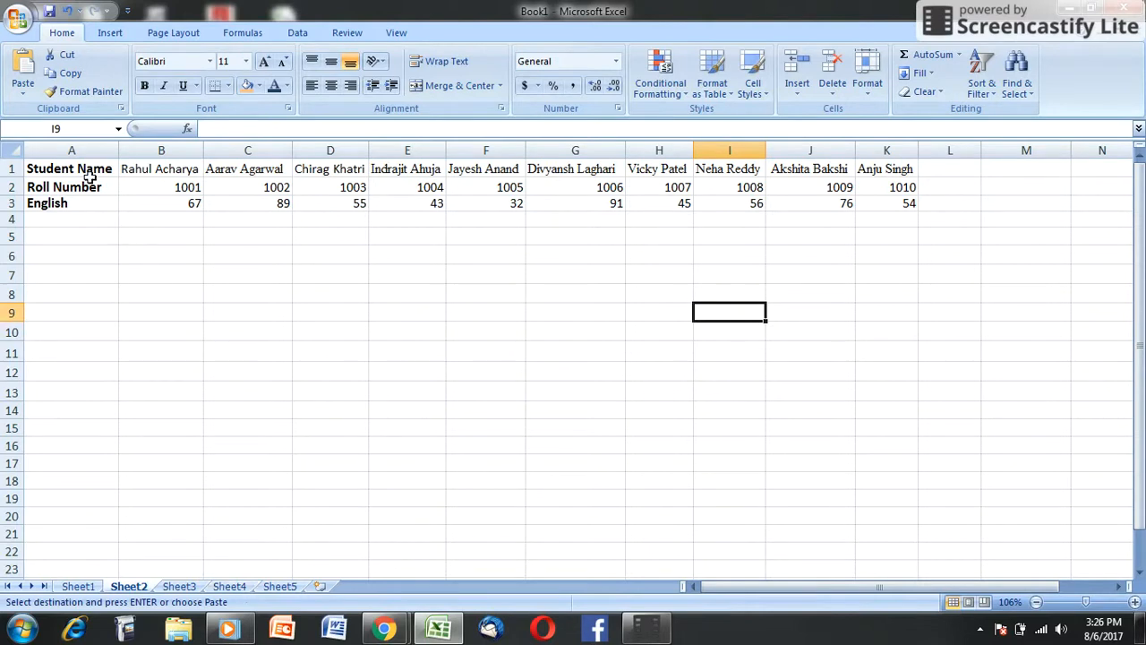
left_click(8, 169)
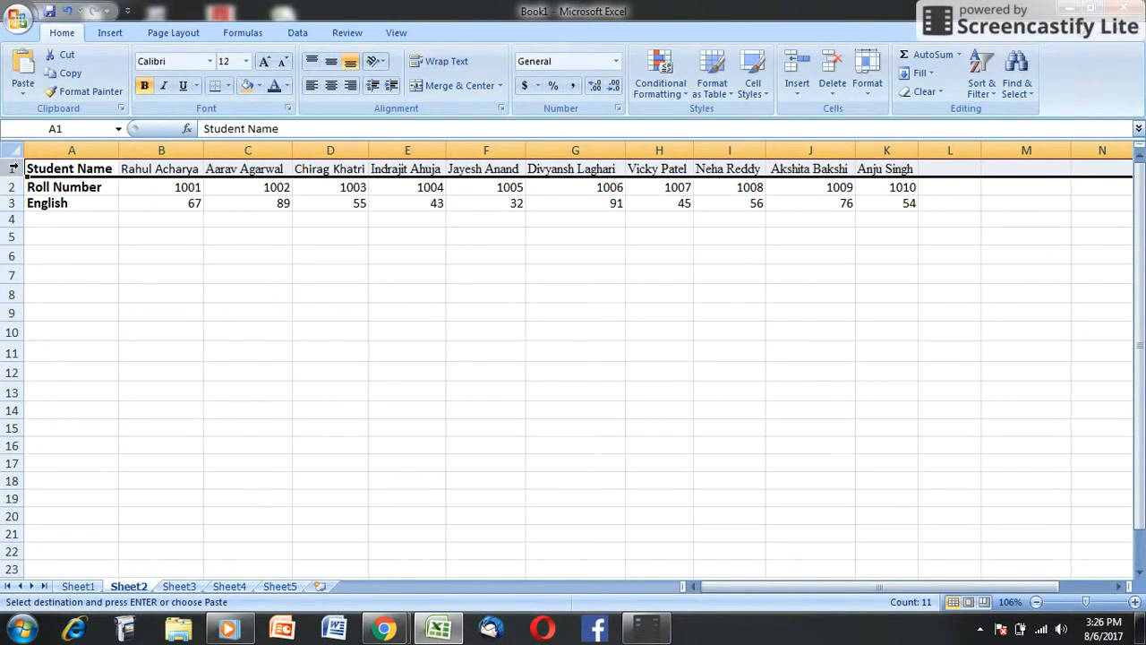
left_click(93, 255)
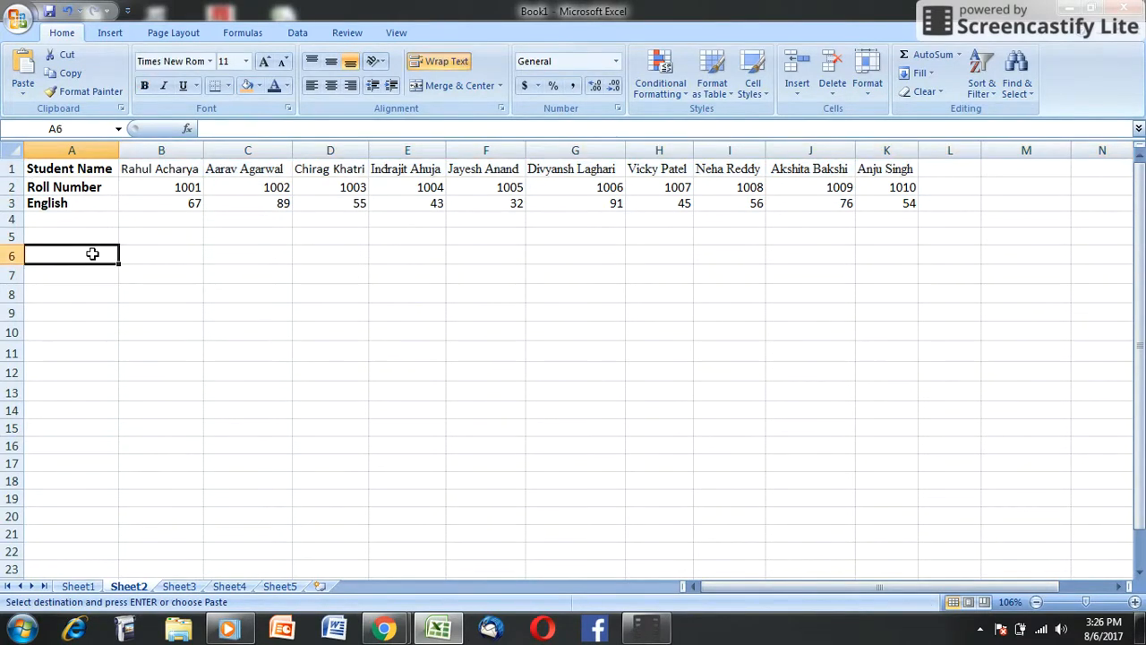
Step: Start an HLOOKUP formula in A2 of Sheet4 with A1 as the lookup value
left_click(230, 586)
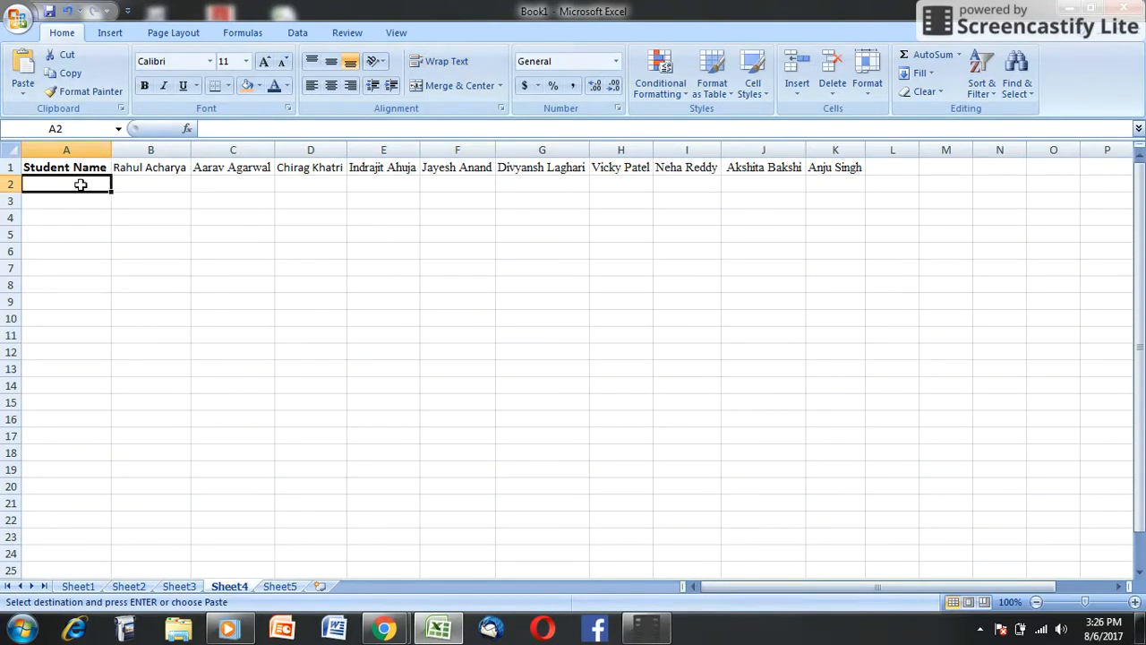
type("=hl")
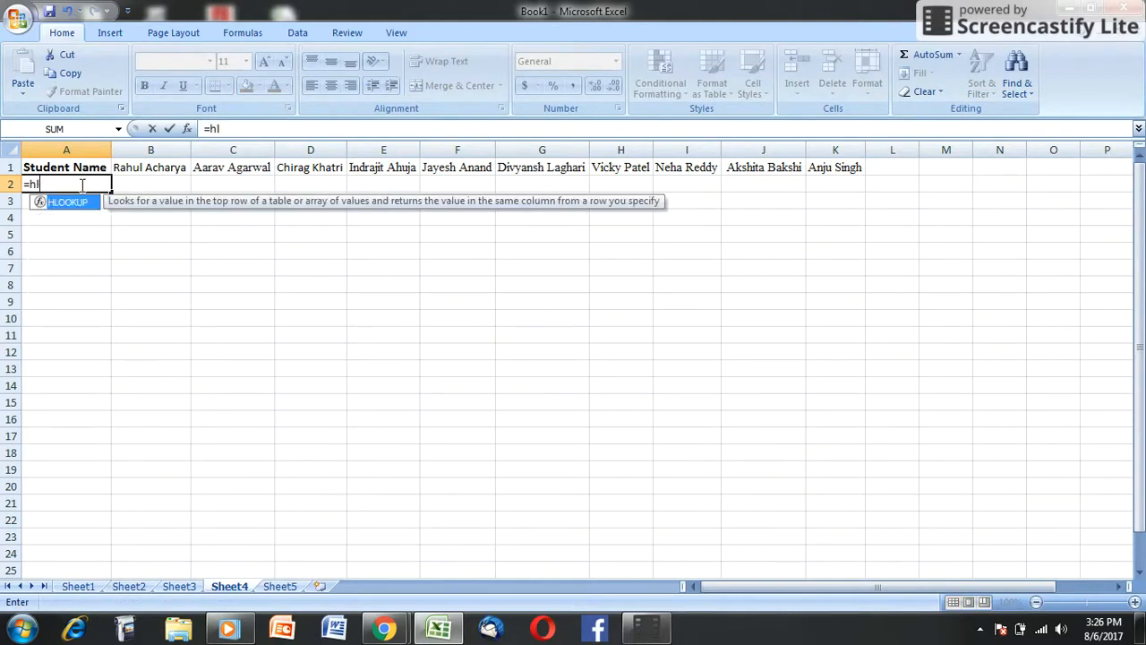
key("Tab")
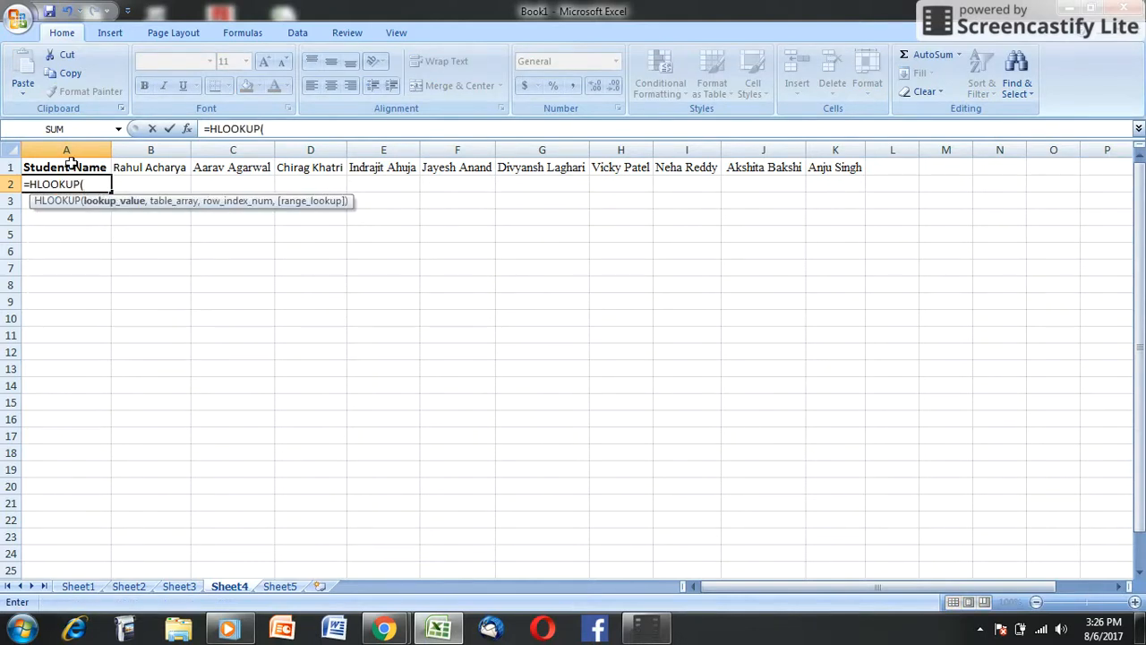
left_click(75, 168)
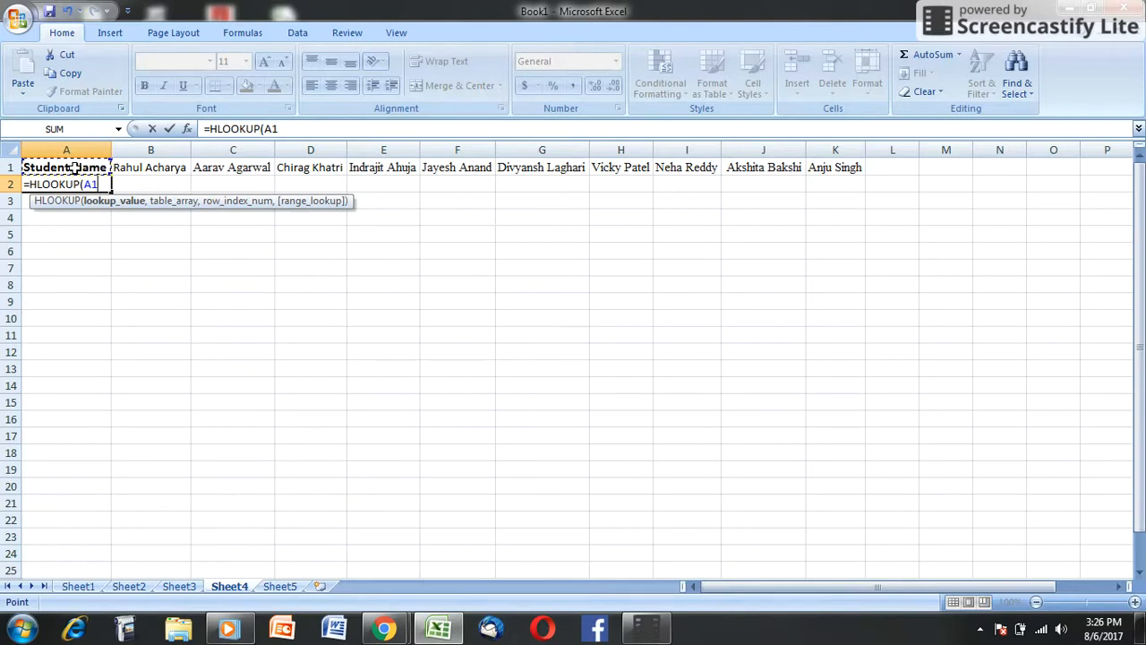
type(",")
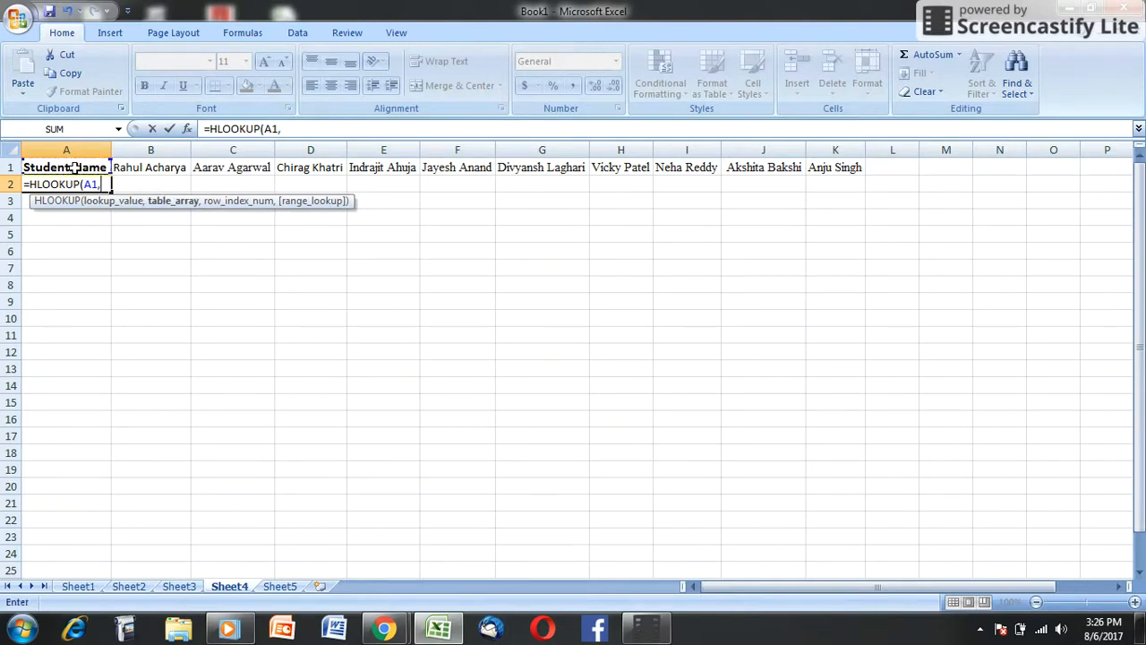
Step: Complete the HLOOKUP in A2 with table Sheet2!A1:K2, row index 2 and exact match 0, and fill it across to K2
left_click(134, 587)
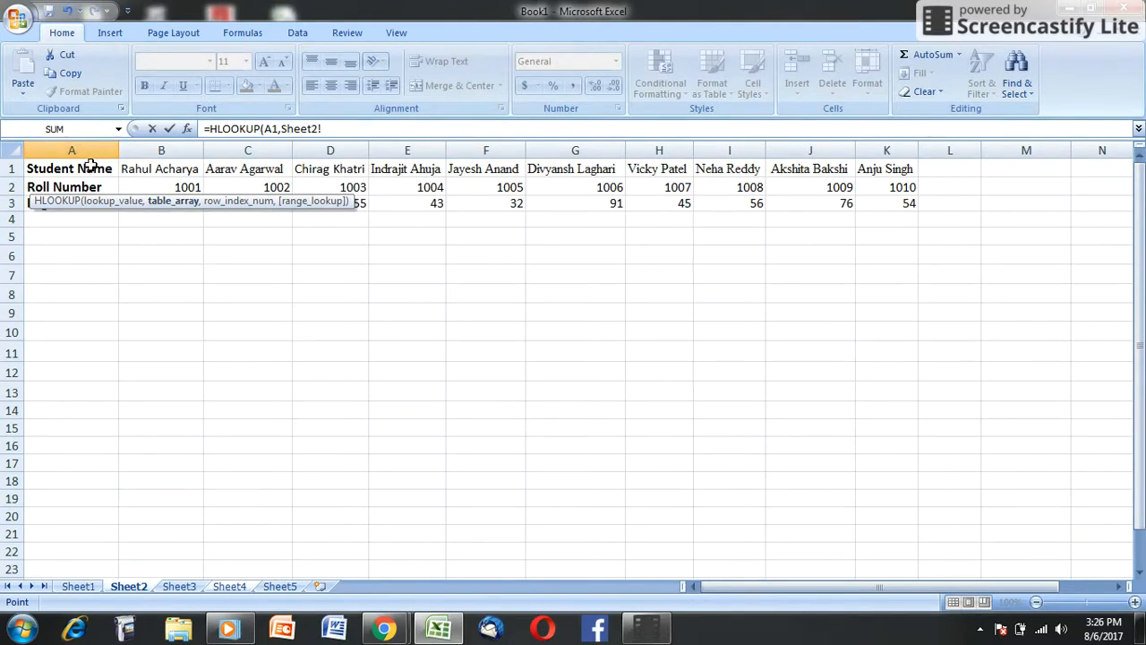
left_click_drag(95, 168, 99, 186)
key("shift+Right")
key("shift+Right")
key("shift+Right")
key("shift+Right")
key("shift+Right")
key("shift+Right")
key("shift+Right")
key("shift+Right")
key("shift+Right")
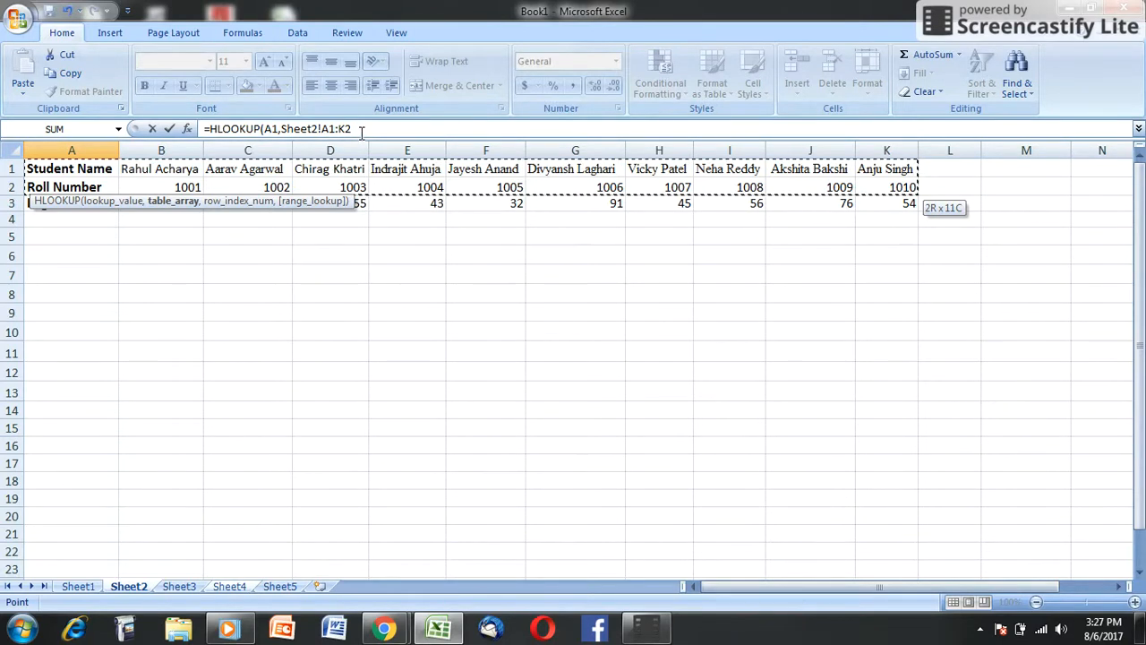
type(",2")
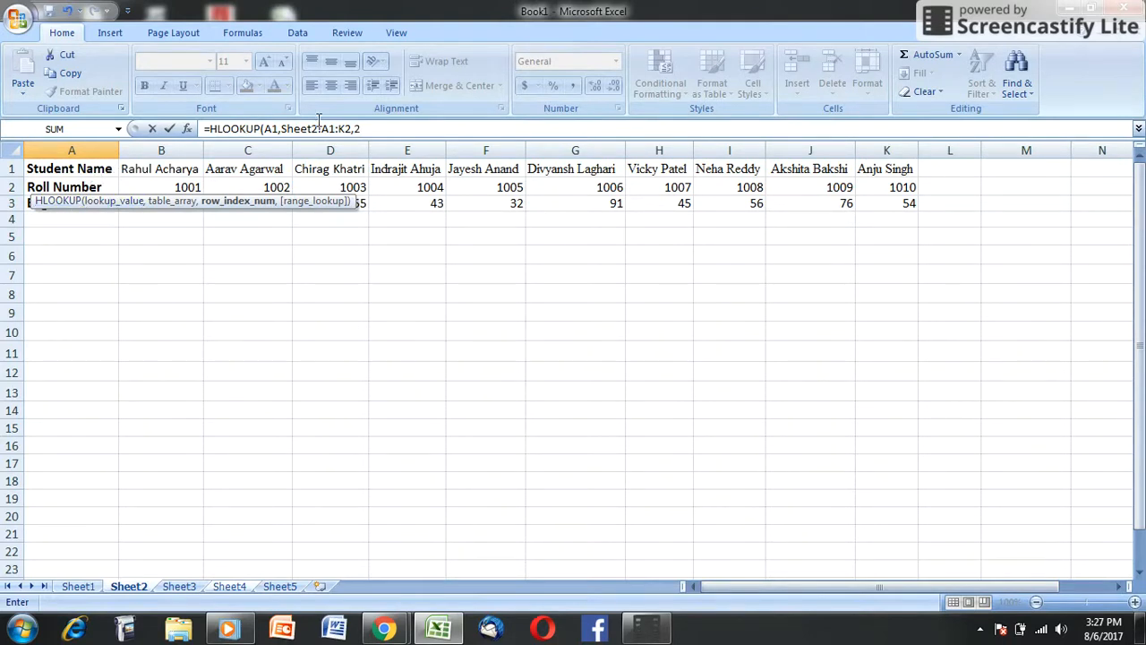
type(",")
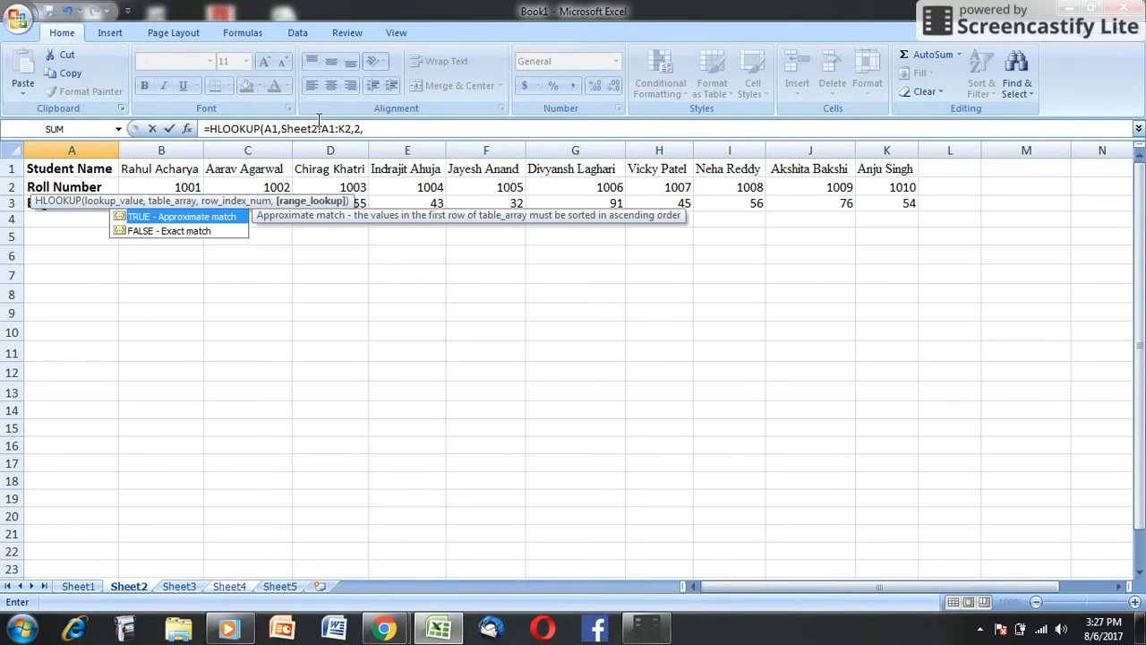
type("0)")
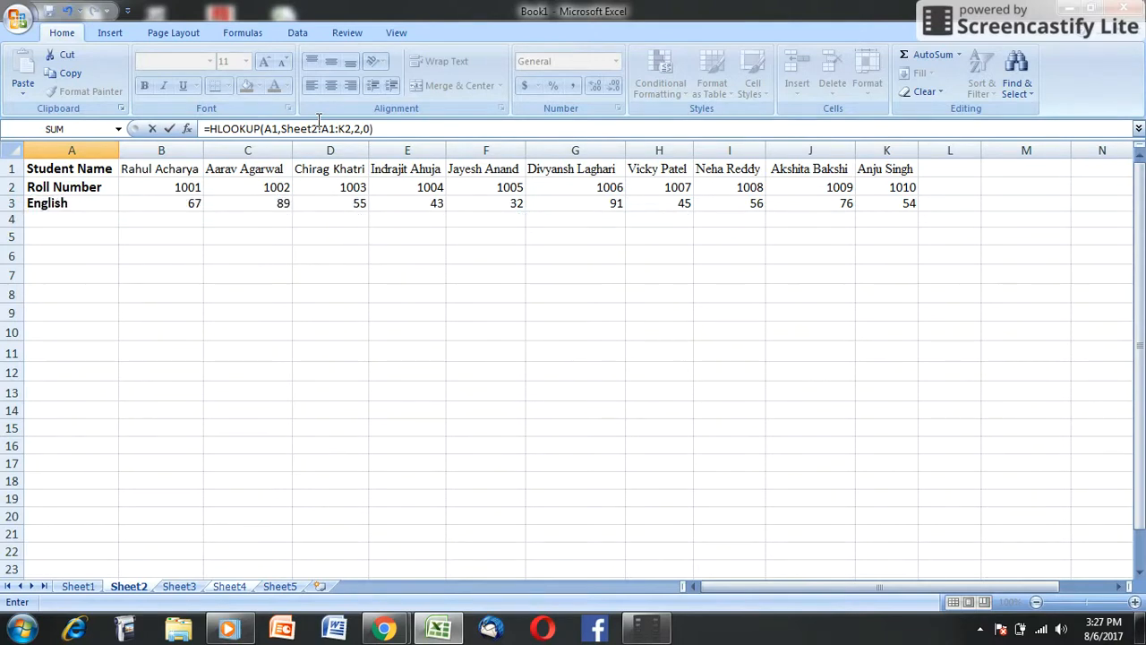
key("Return")
left_click(49, 185)
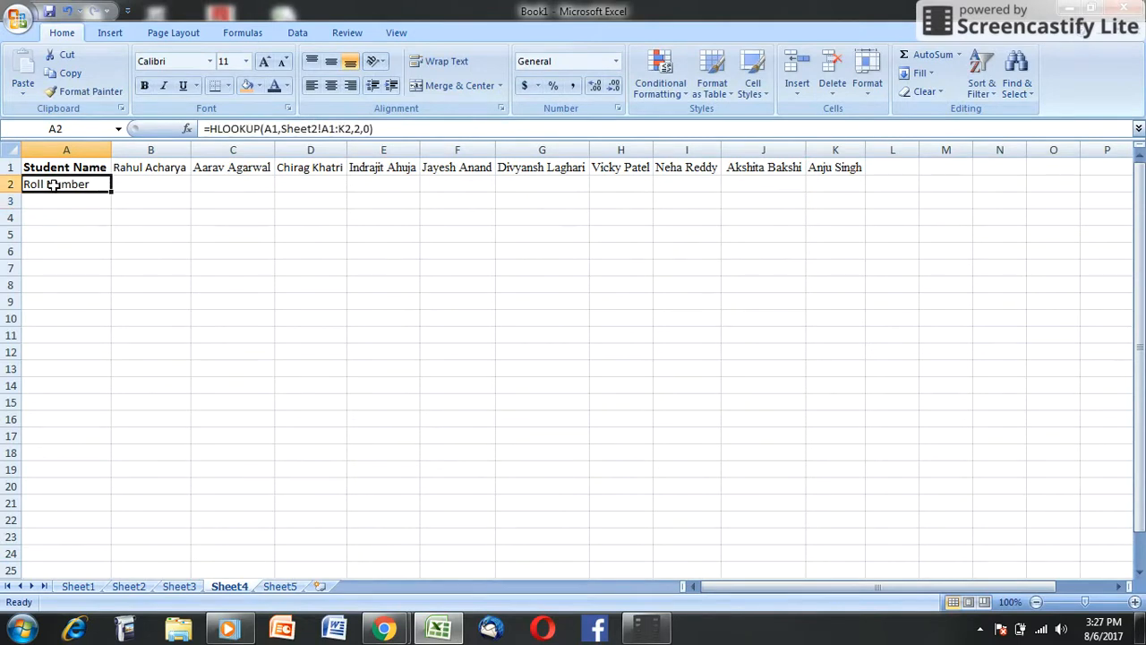
left_click_drag(114, 193, 853, 145)
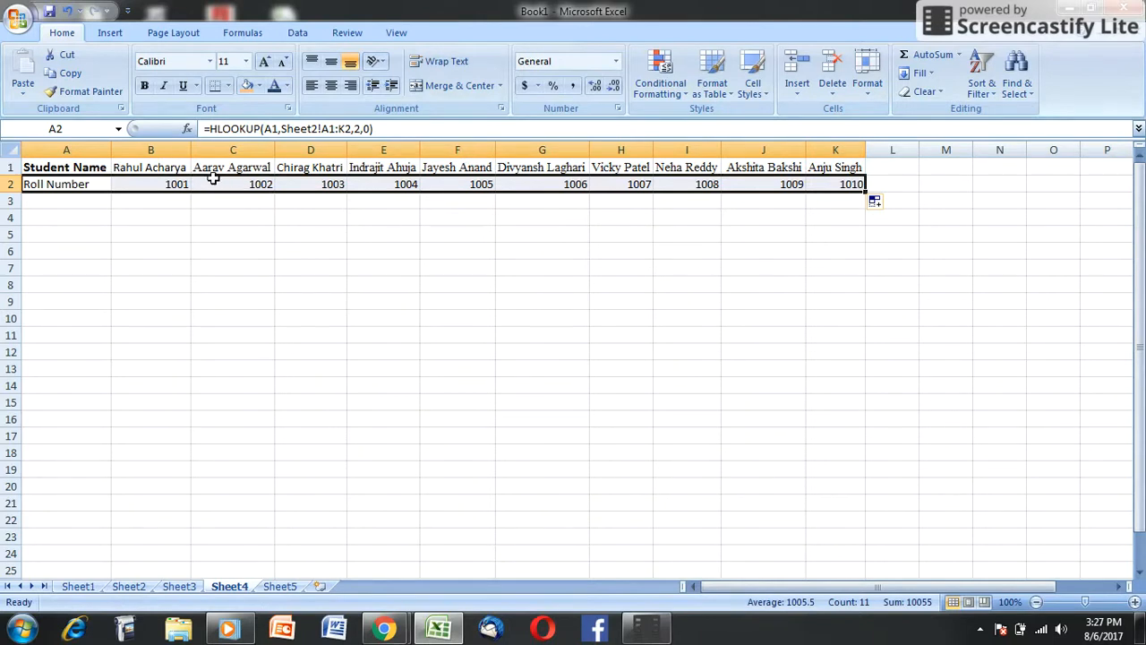
Step: Insert a blank column before column B on Sheet4 and enter a new student's first name in B1
left_click(139, 149)
right_click(141, 151)
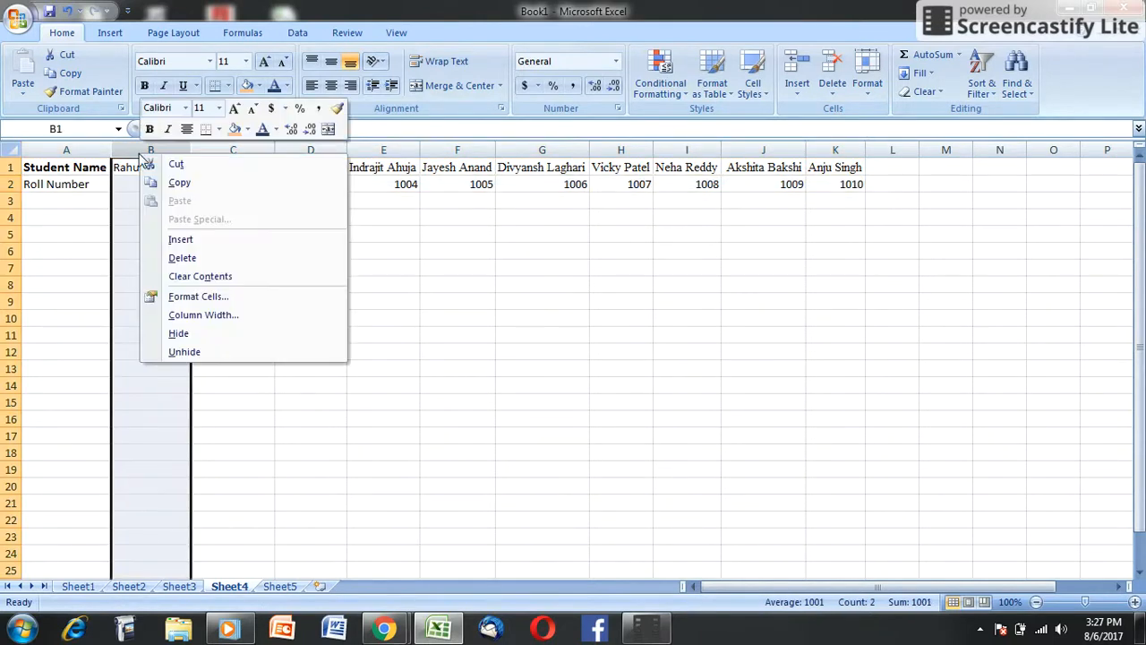
left_click(188, 240)
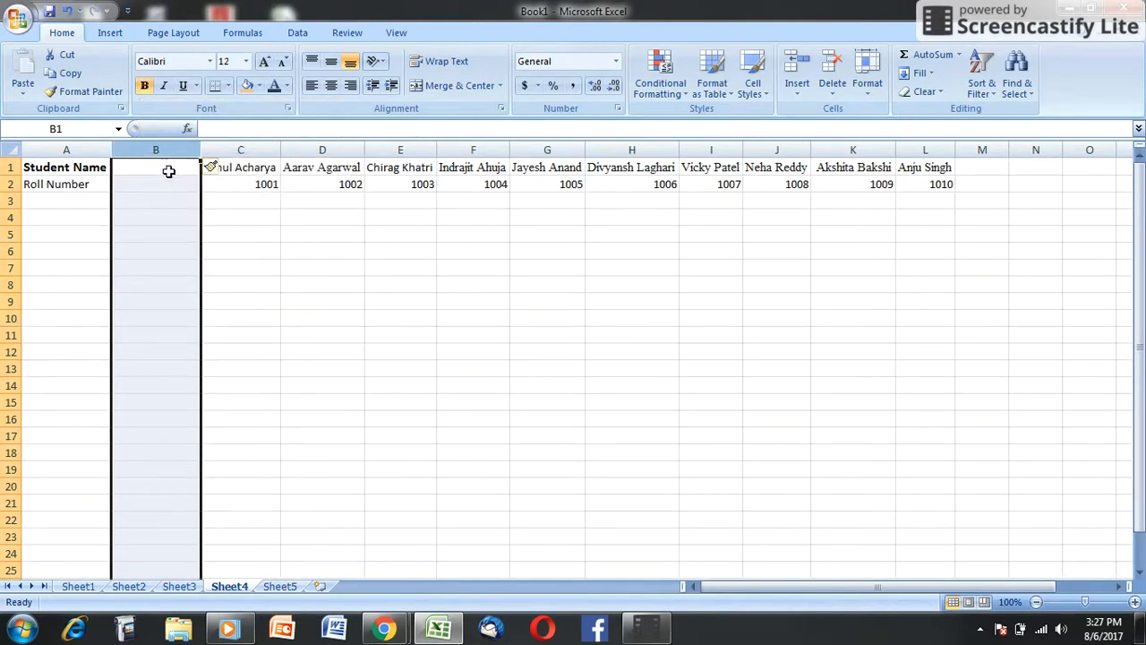
left_click(167, 167)
type("A")
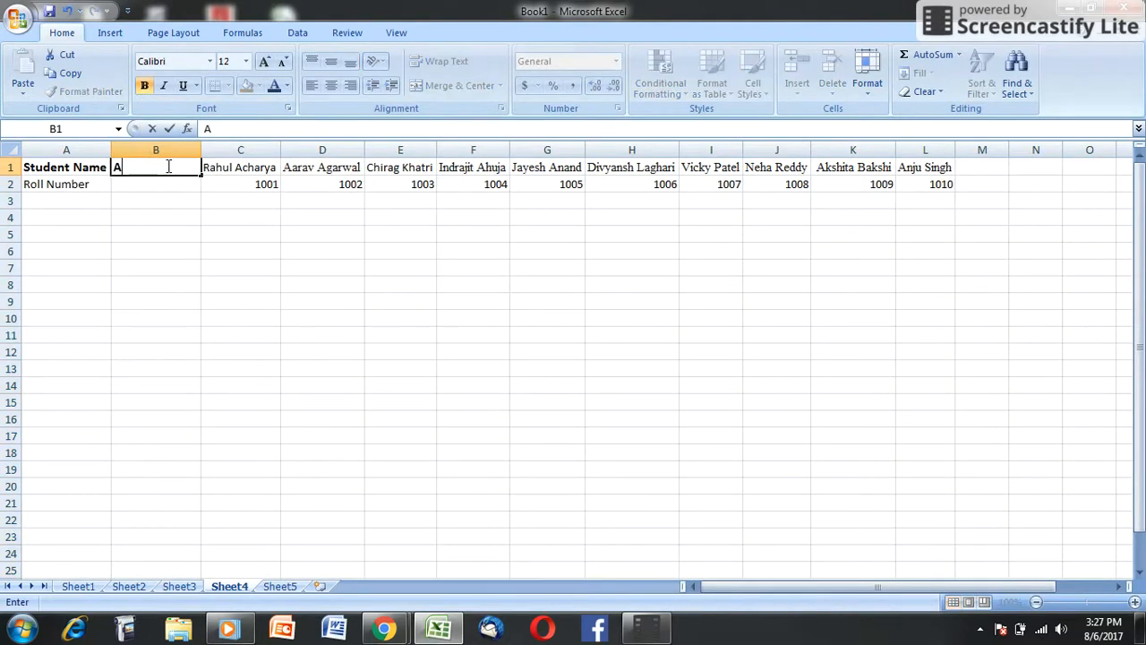
type("vinash")
left_click(199, 223)
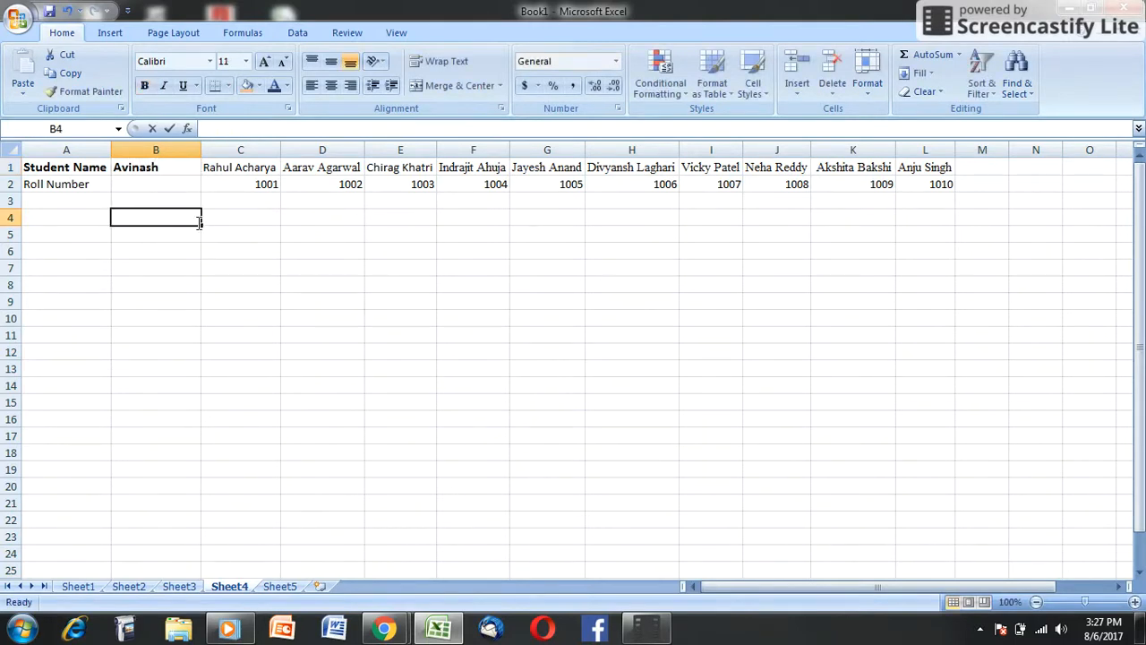
double_click(199, 223)
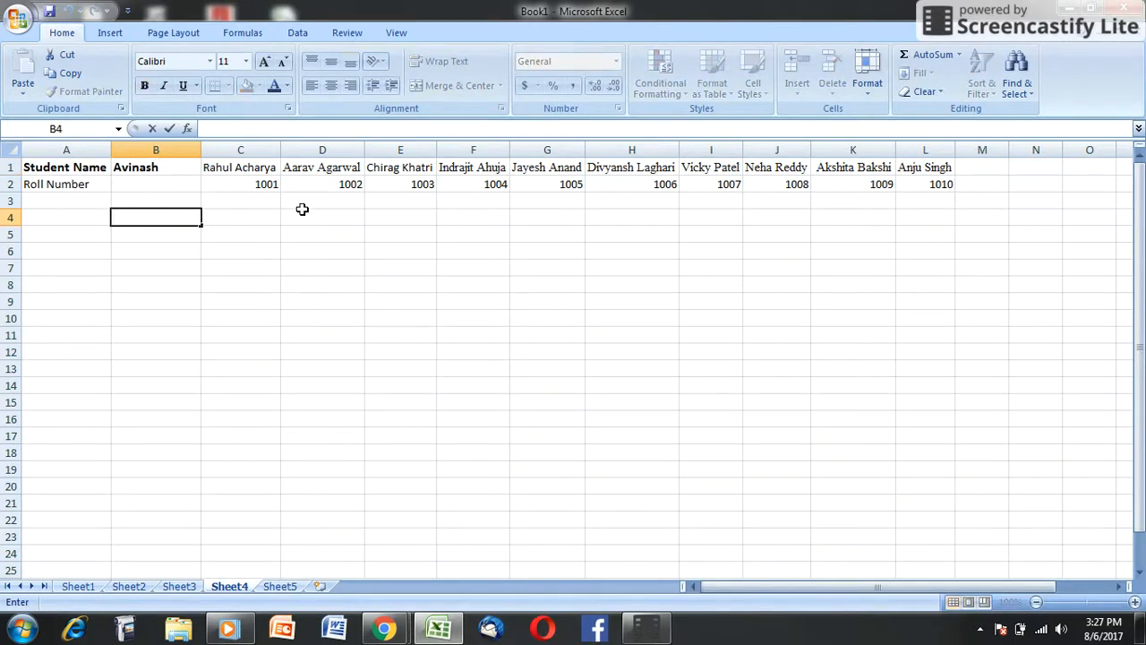
Step: Insert a blank column before column G and enter another new student's first name in G1
left_click(543, 149)
right_click(542, 150)
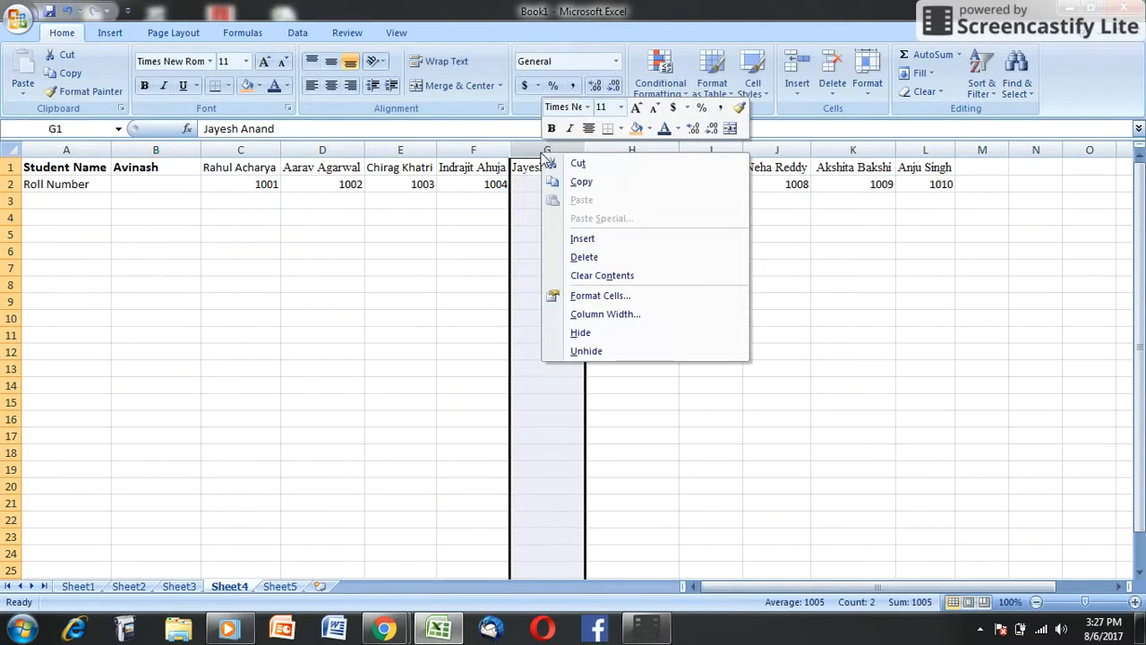
left_click(581, 238)
type("Raj")
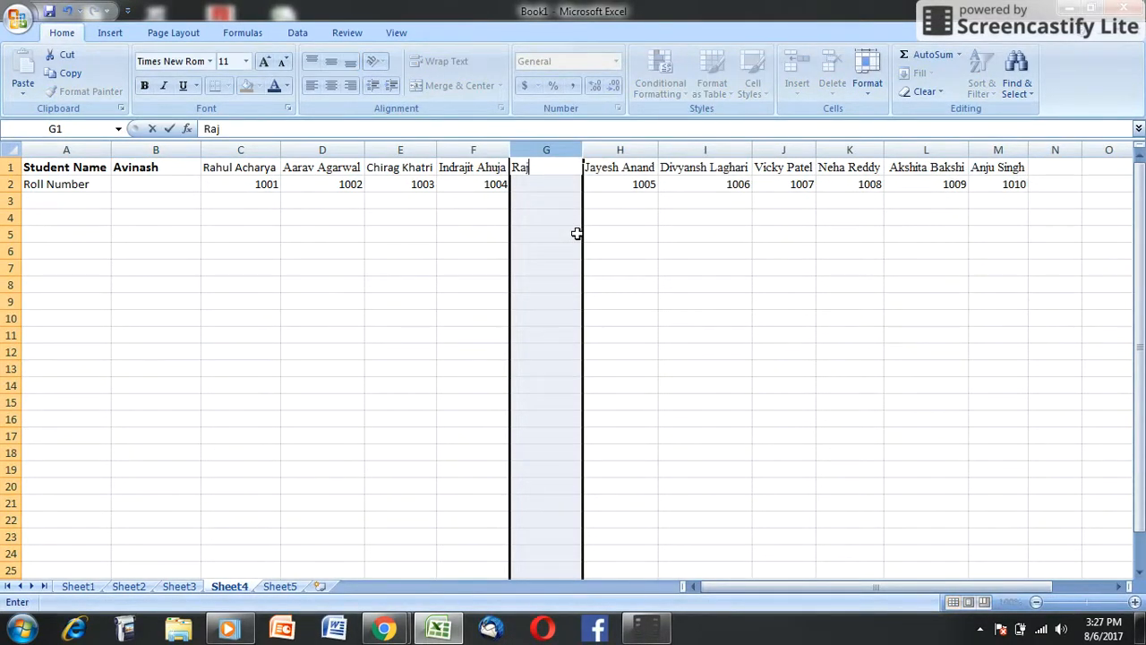
left_click(479, 267)
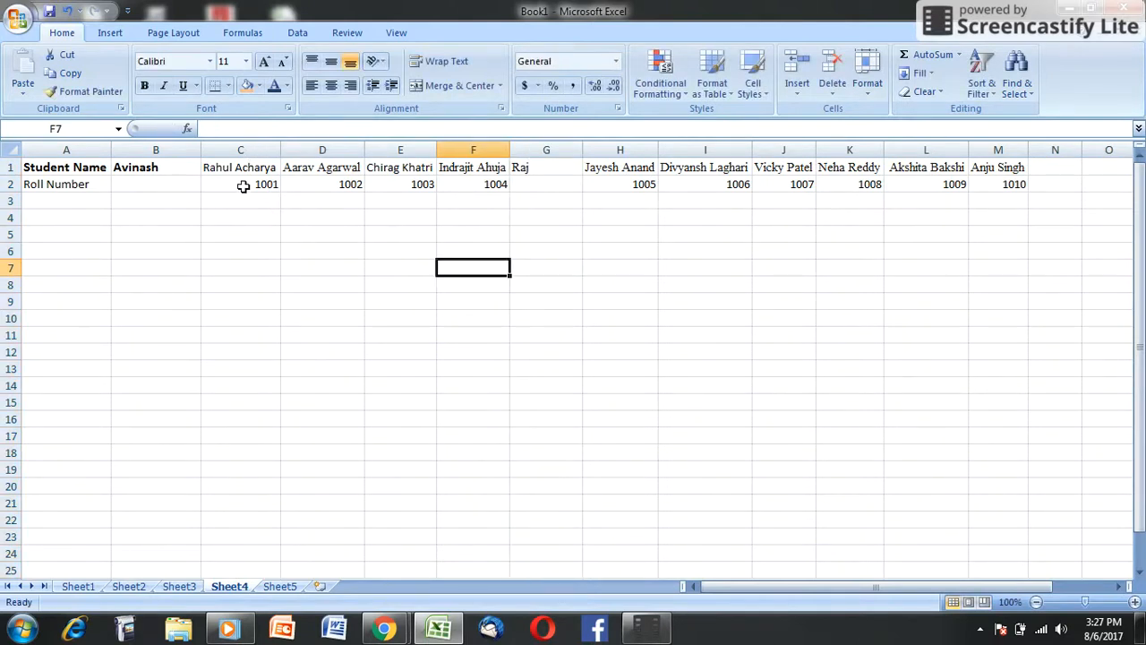
Step: Clear C2:M2 and try refilling the A2 formula across to H2, clearing the trial results from B2:H2
left_click_drag(243, 185, 988, 188)
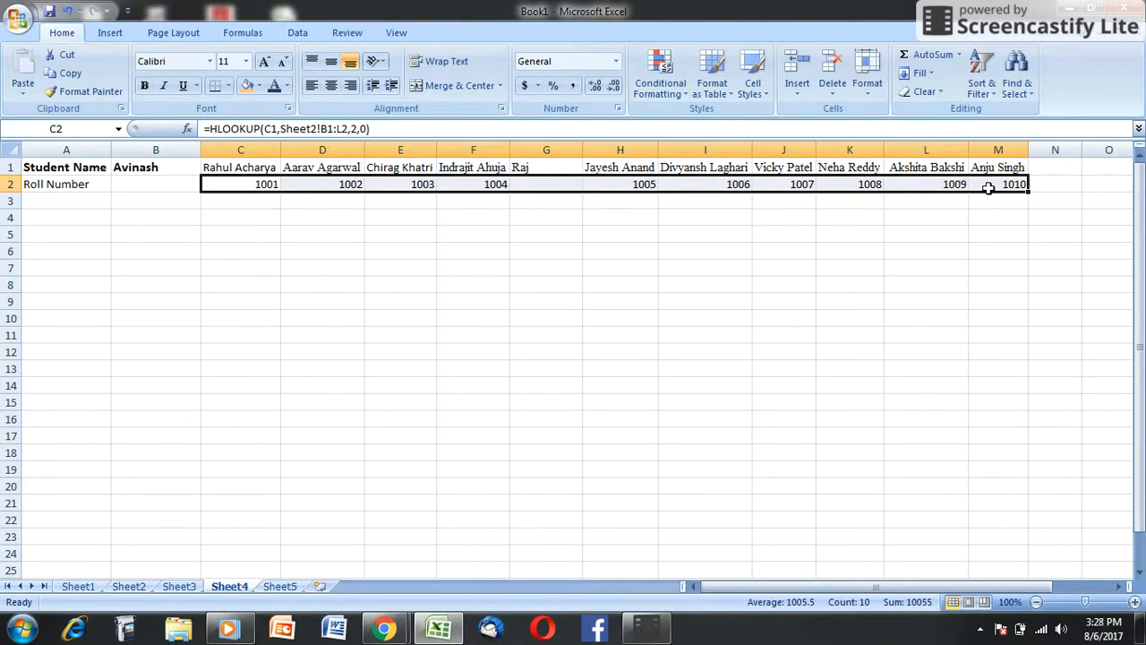
key("Delete")
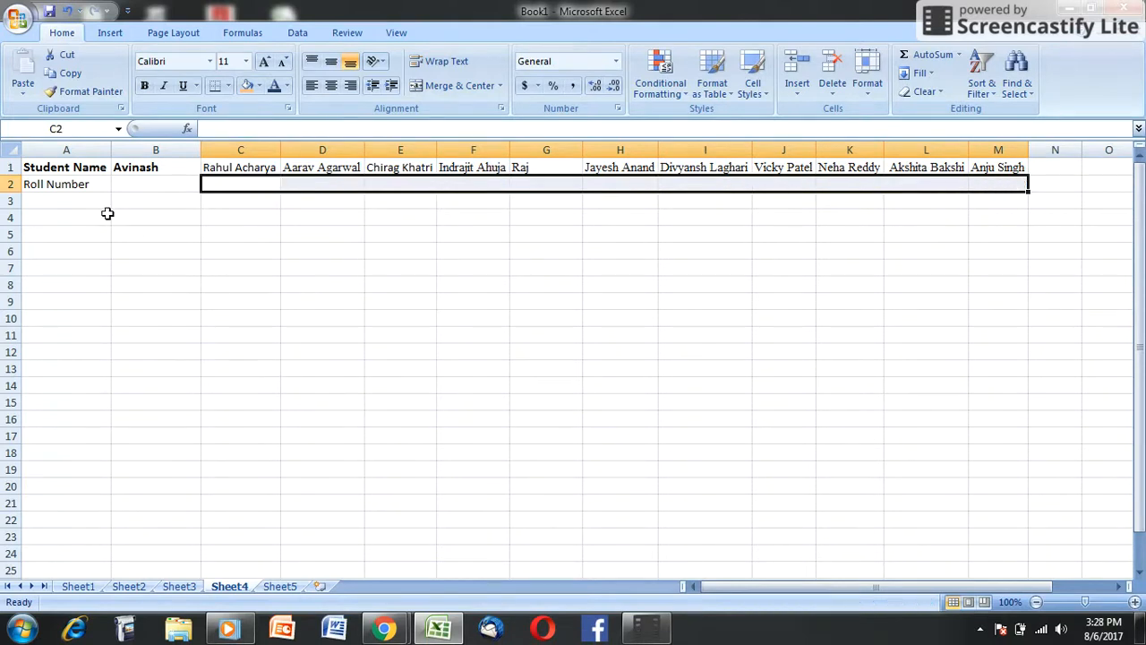
left_click(88, 182)
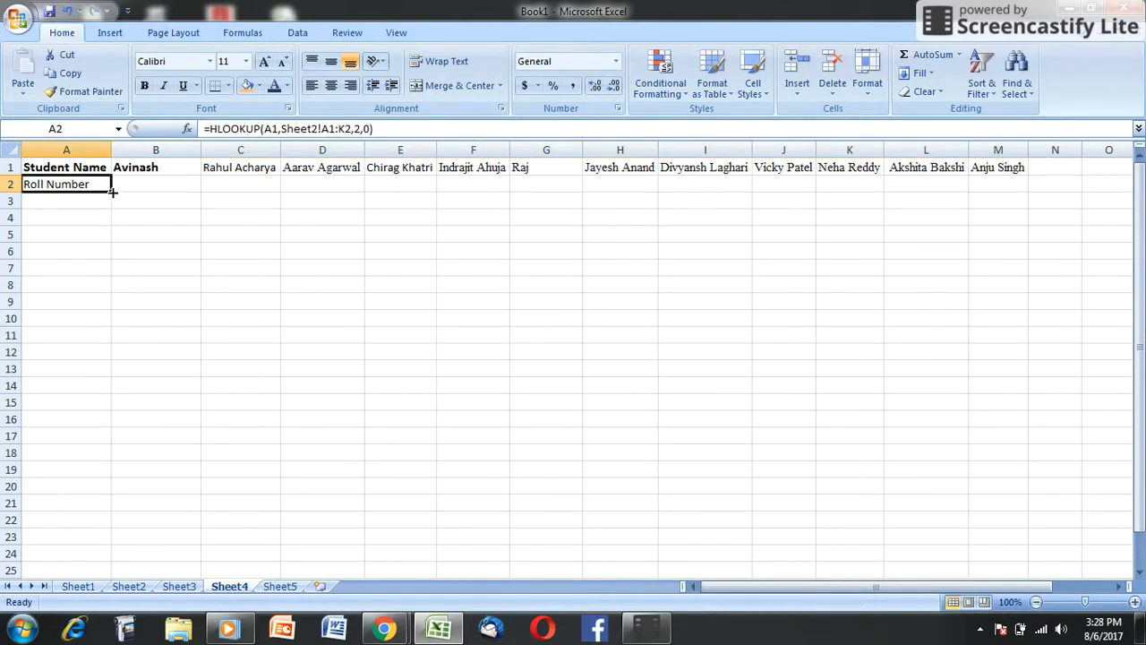
left_click_drag(115, 192, 642, 200)
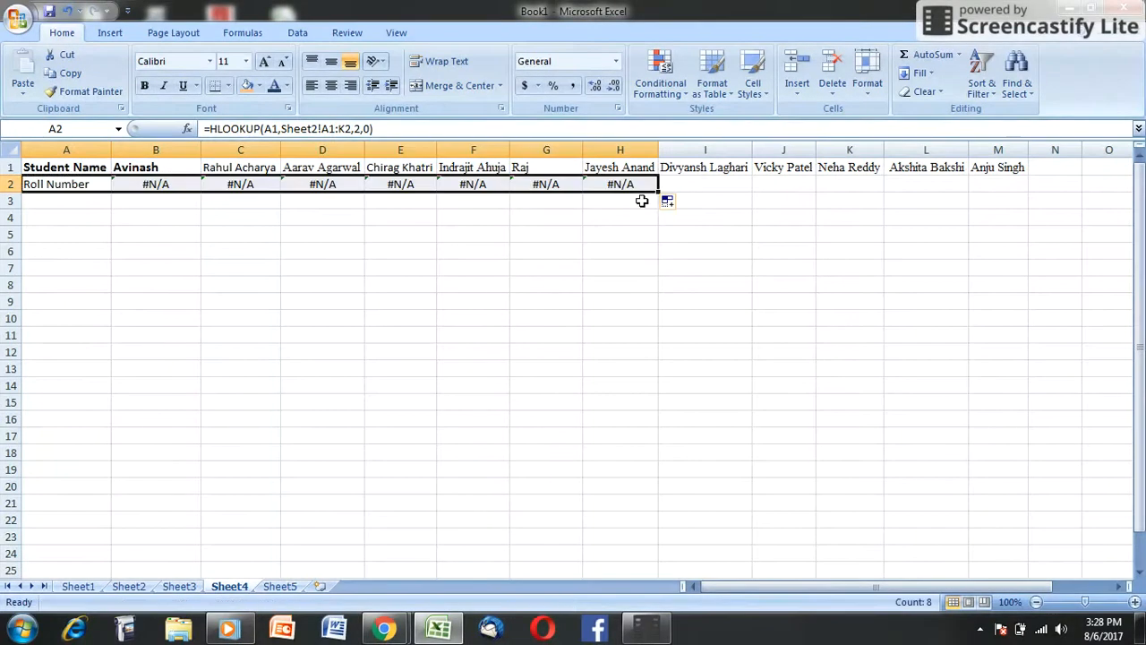
left_click(195, 265)
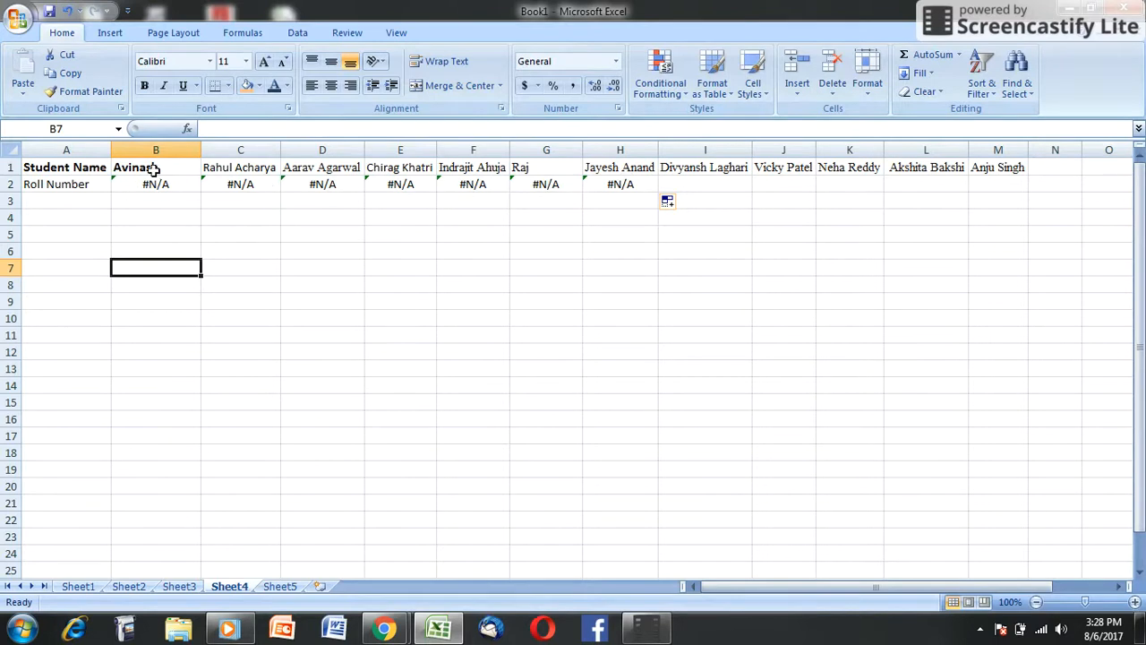
left_click_drag(156, 183, 632, 186)
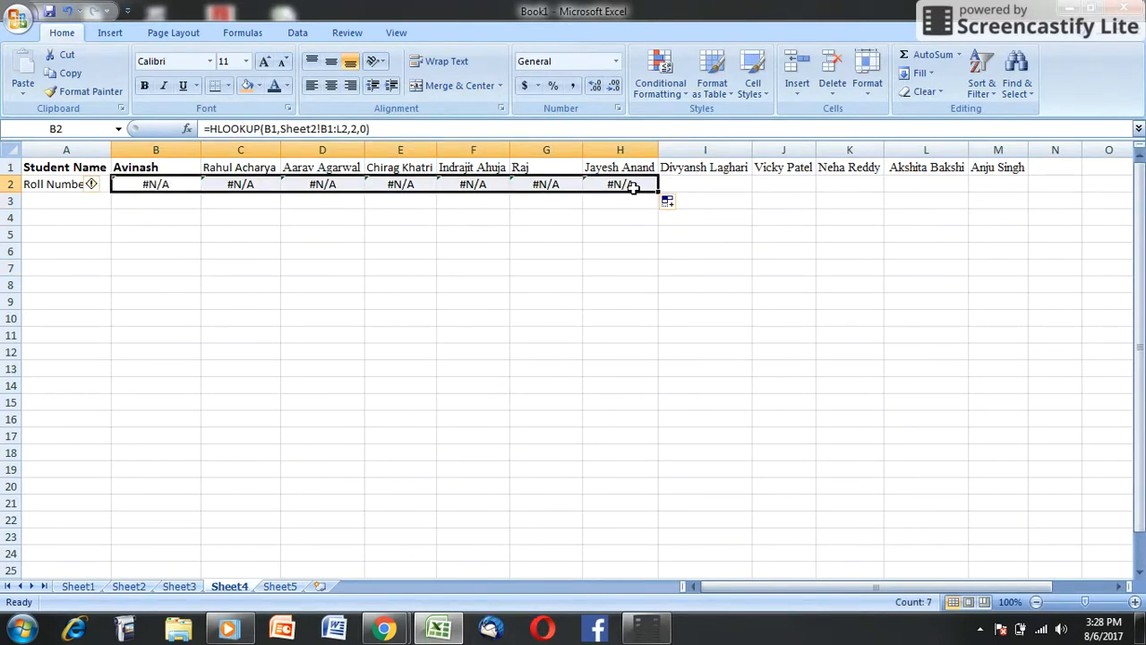
key("Delete")
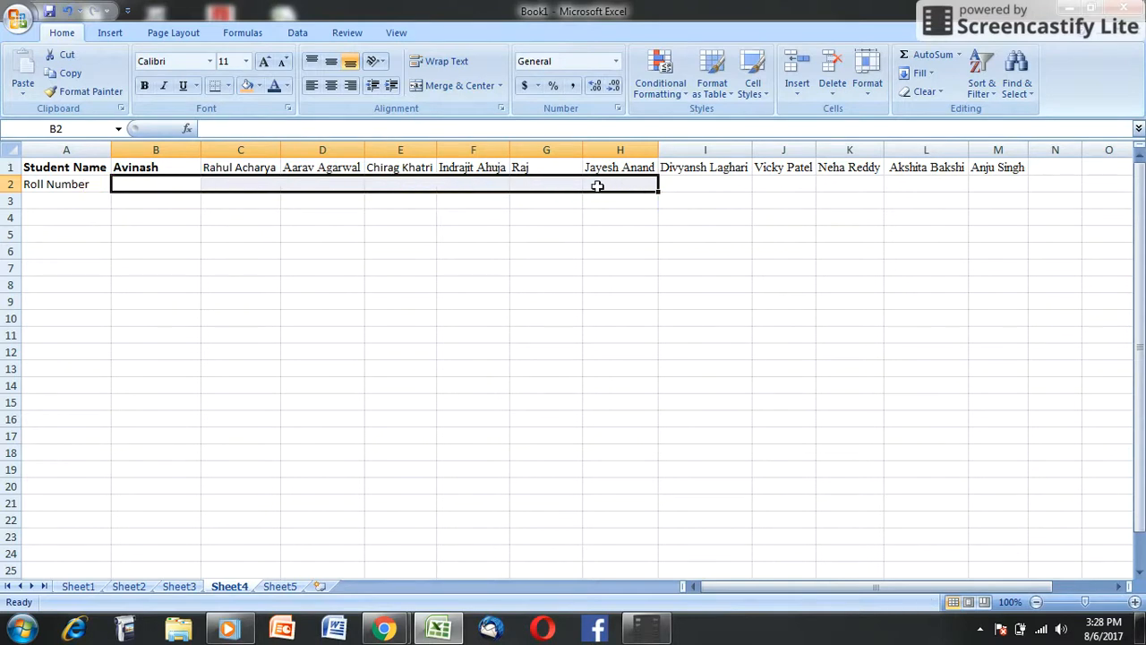
Step: Make the table range in the A2 HLOOKUP formula absolute as Sheet2!$A$1:$K$2
left_click(56, 188)
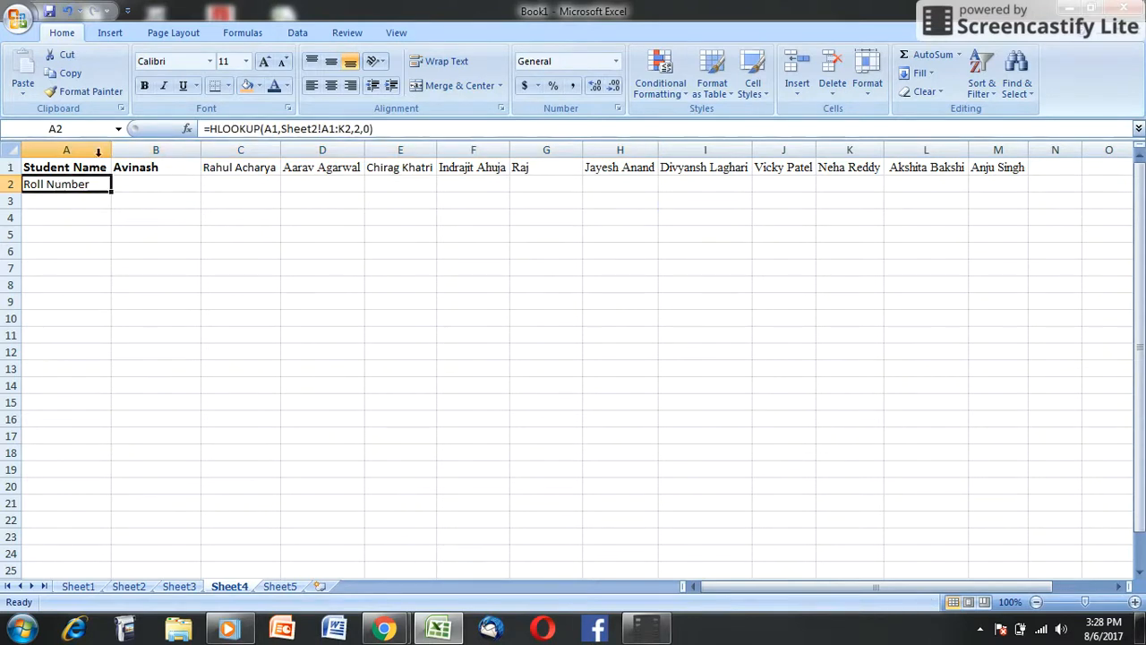
left_click(322, 129)
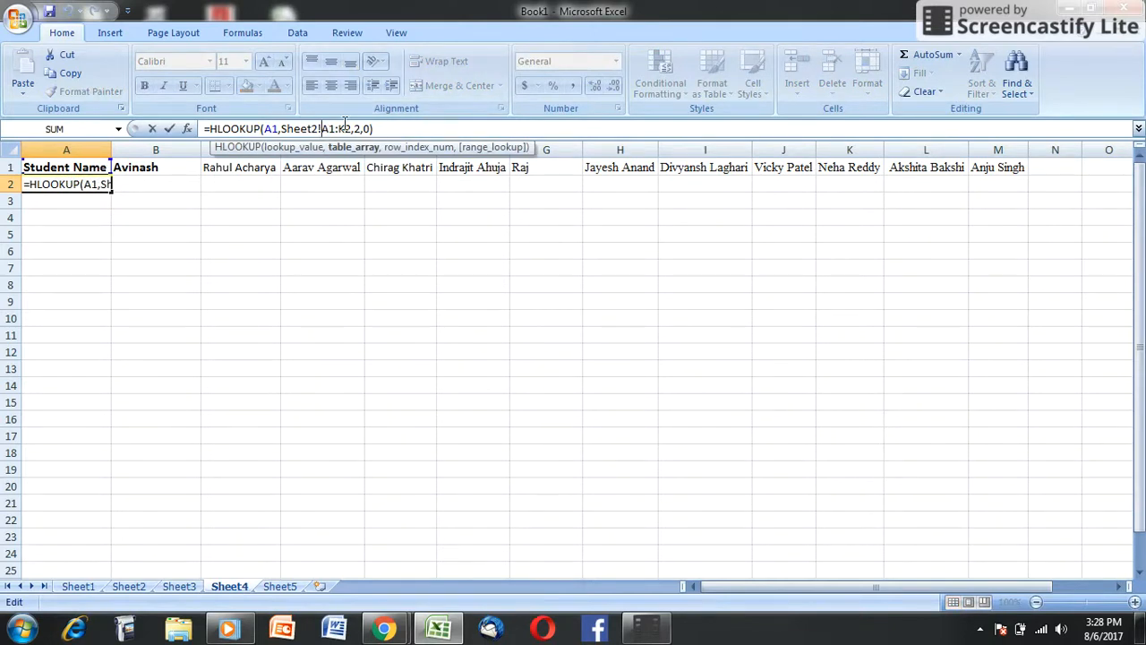
key("F4")
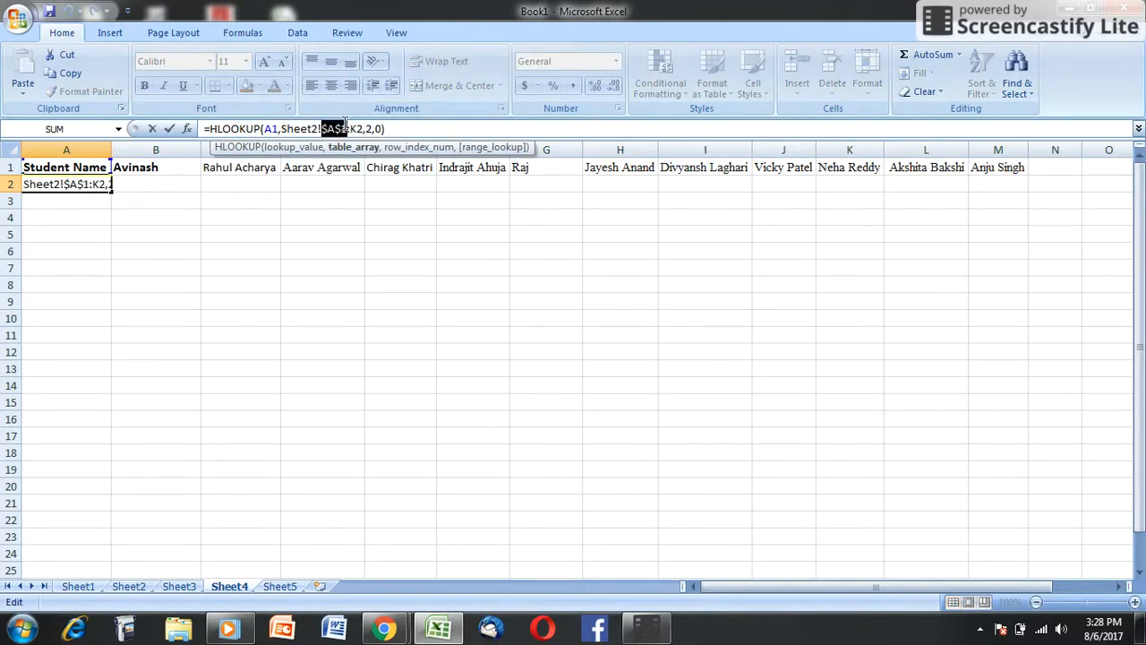
left_click(351, 128)
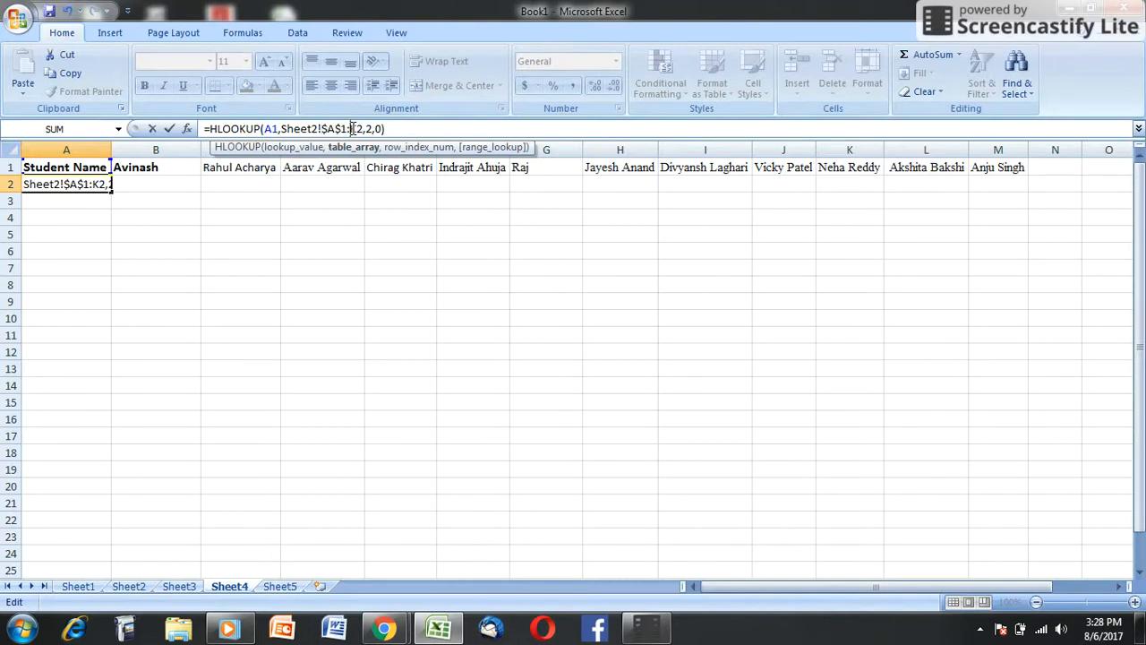
key("F4")
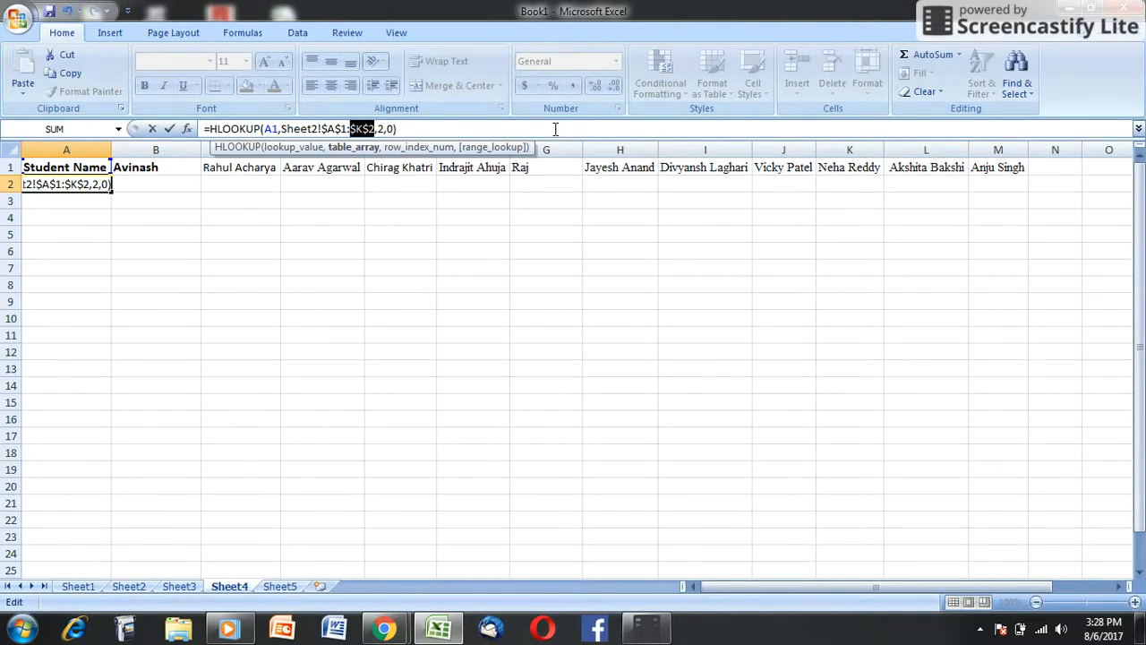
key("ctrl+Return")
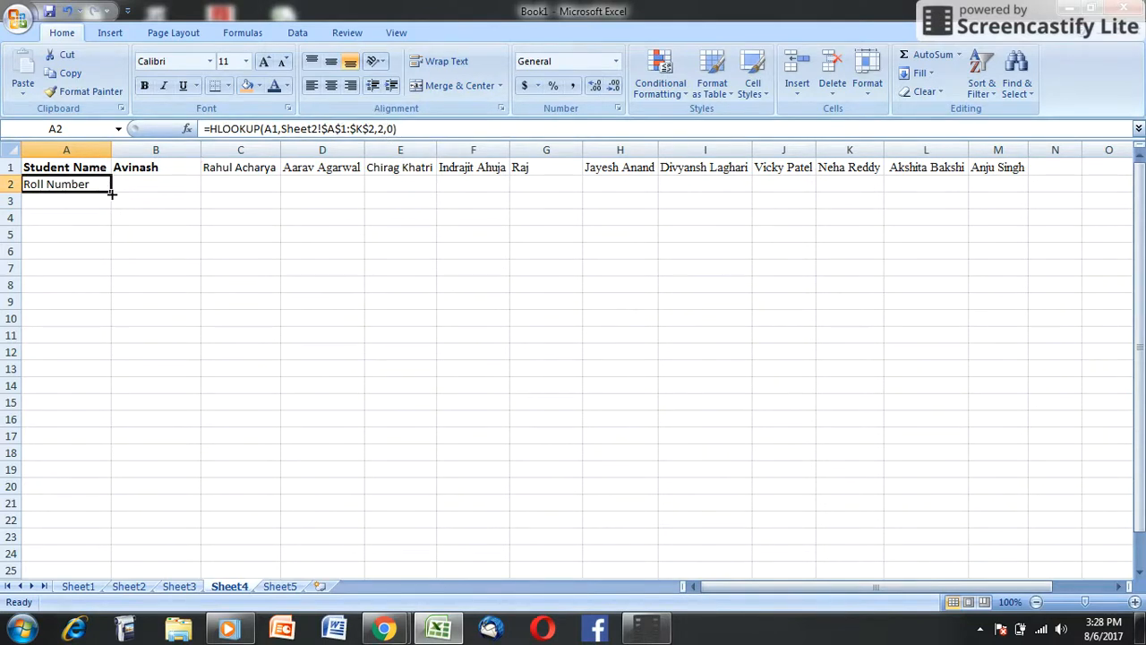
Step: Fill the HLOOKUP formula from A2 across row 2 to M2
left_click_drag(111, 191, 1007, 141)
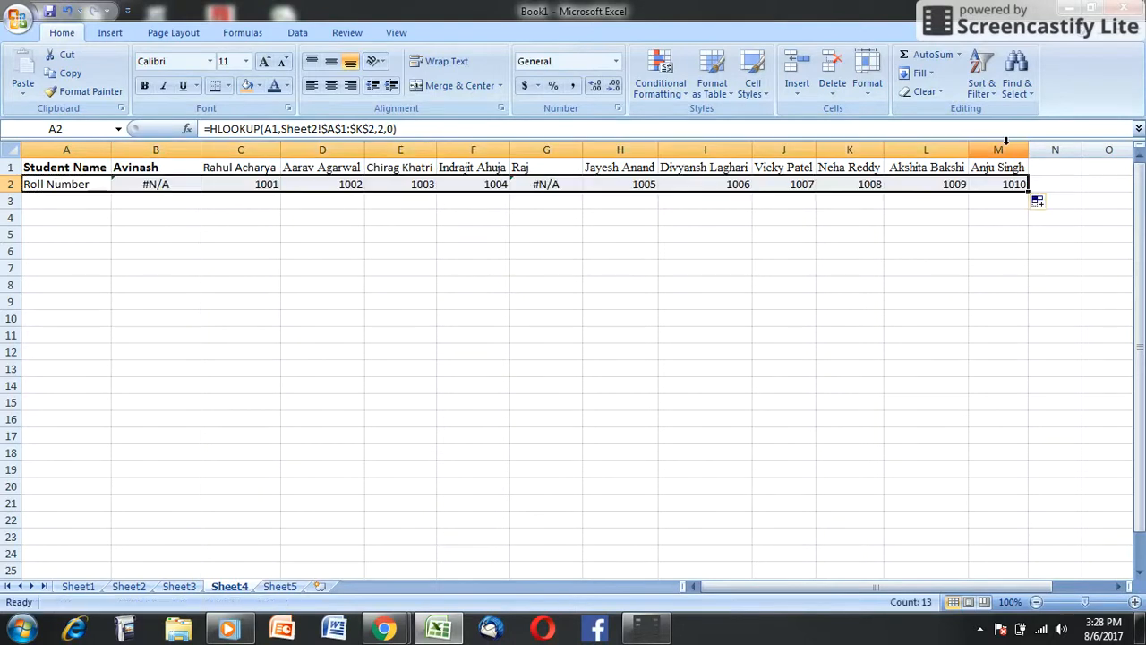
left_click(254, 249)
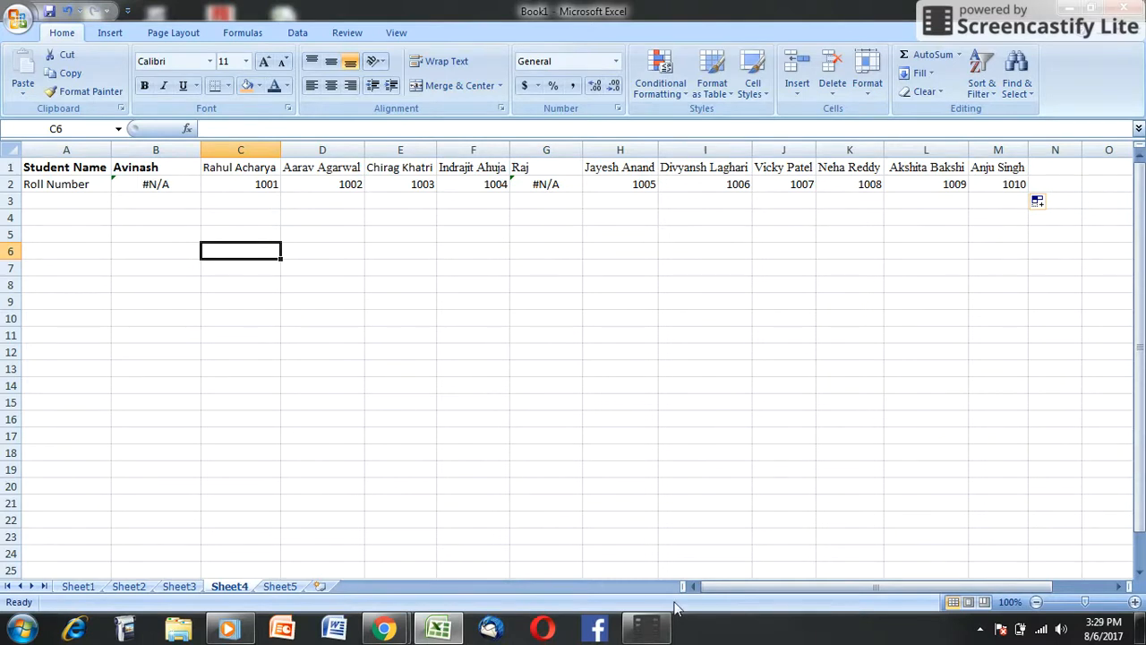
left_click(630, 634)
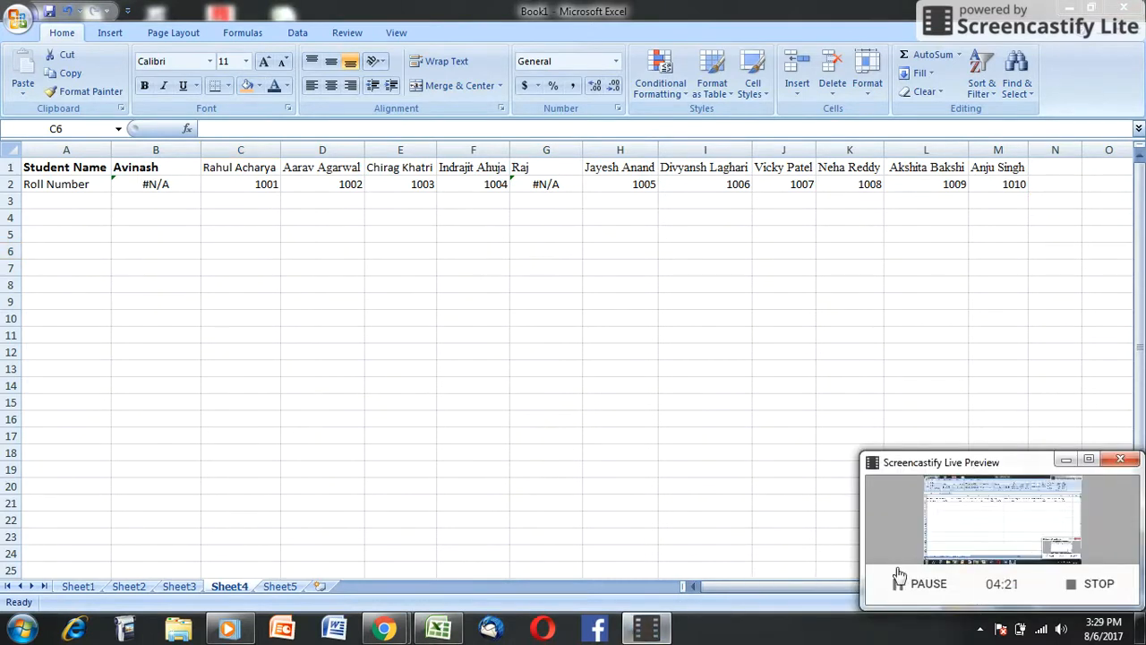